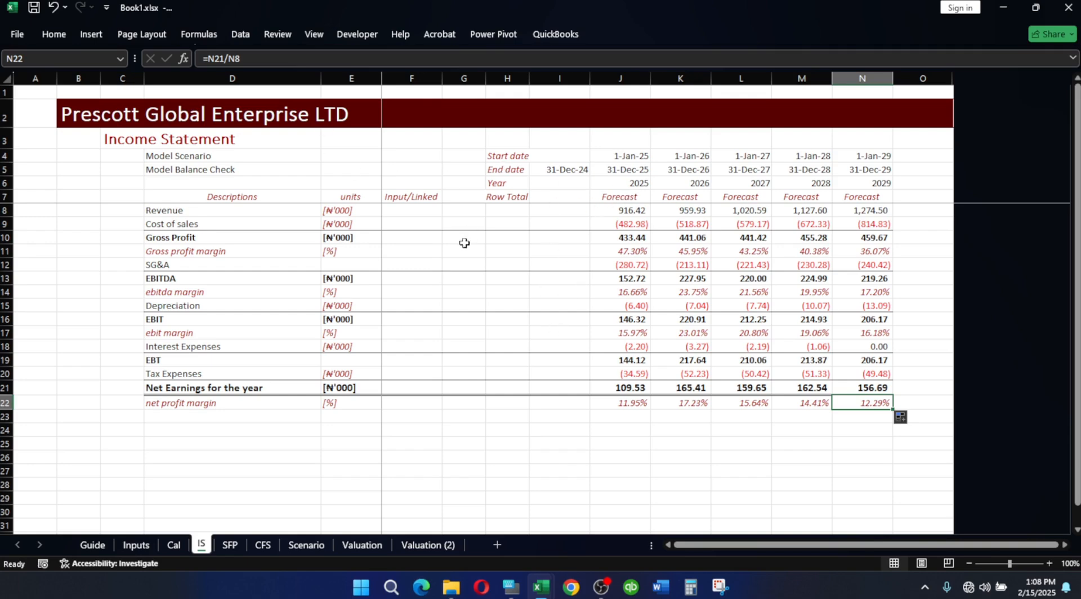
- Bold the Revenue row of the income statement from its label to the 2029 forecast (D8:N8)
drag(163, 212, 849, 210)
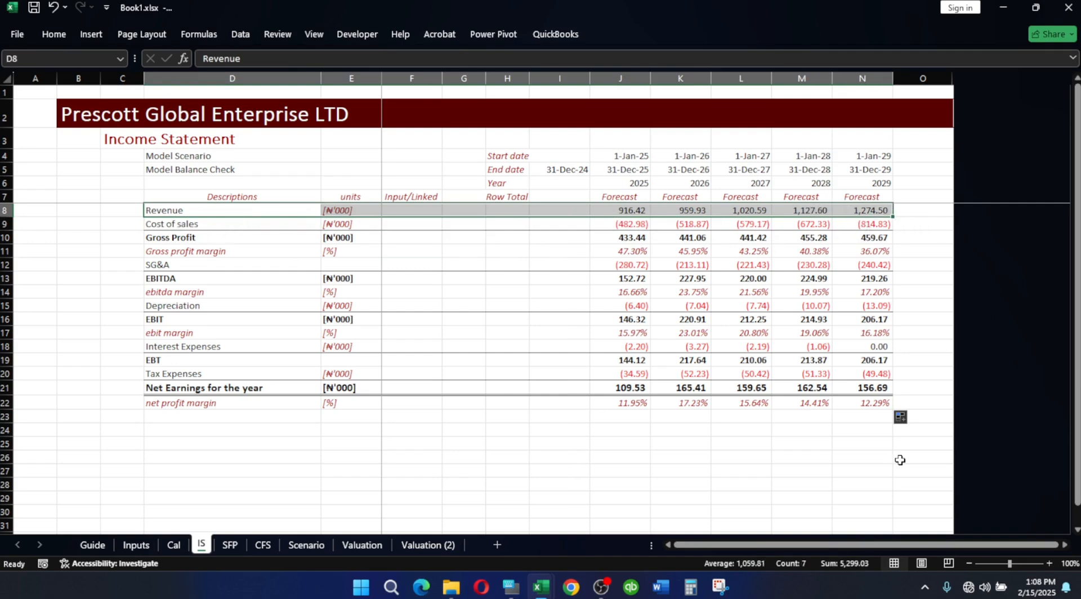
key(ctrl+b)
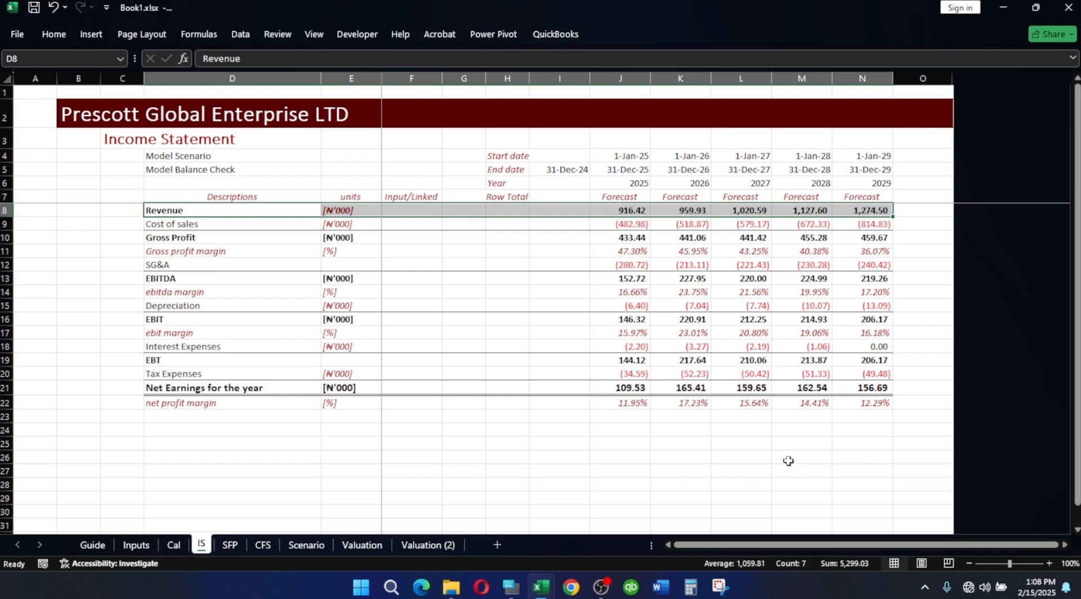
click(708, 309)
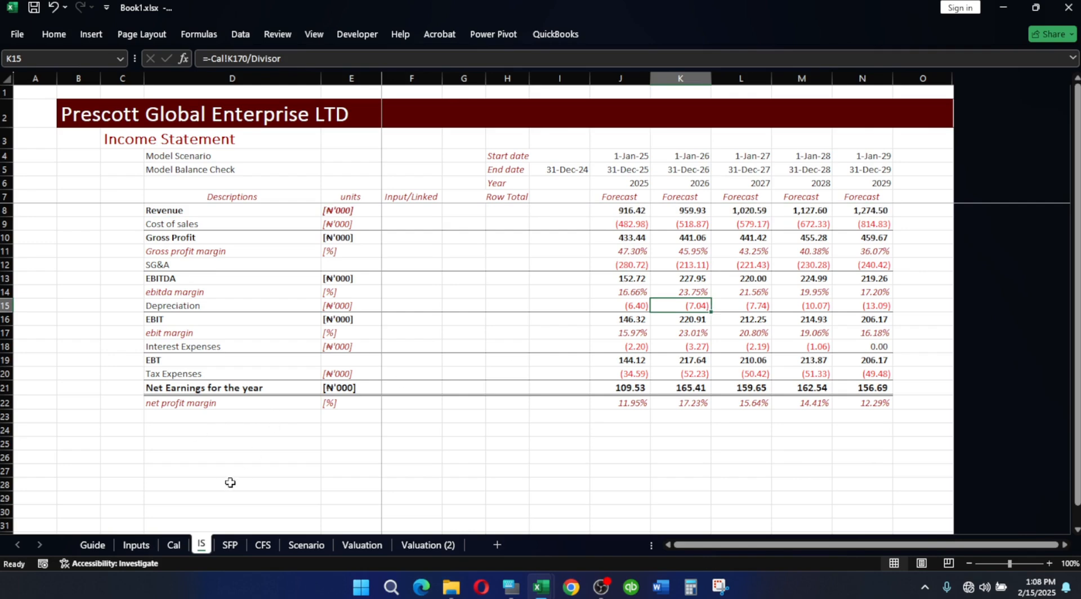
- Copy the statement of financial position labels and units, C8:E34, from the SFP sheet of the Umi Priceless Enterprise-BUSINESS MODEL workbook
click(232, 546)
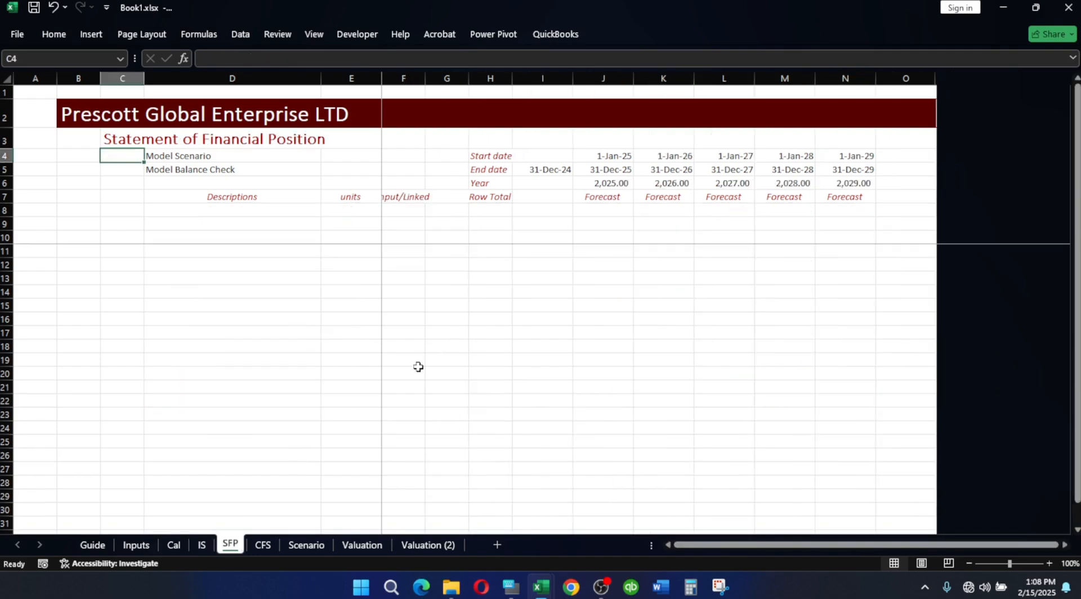
mouse_move(541, 590)
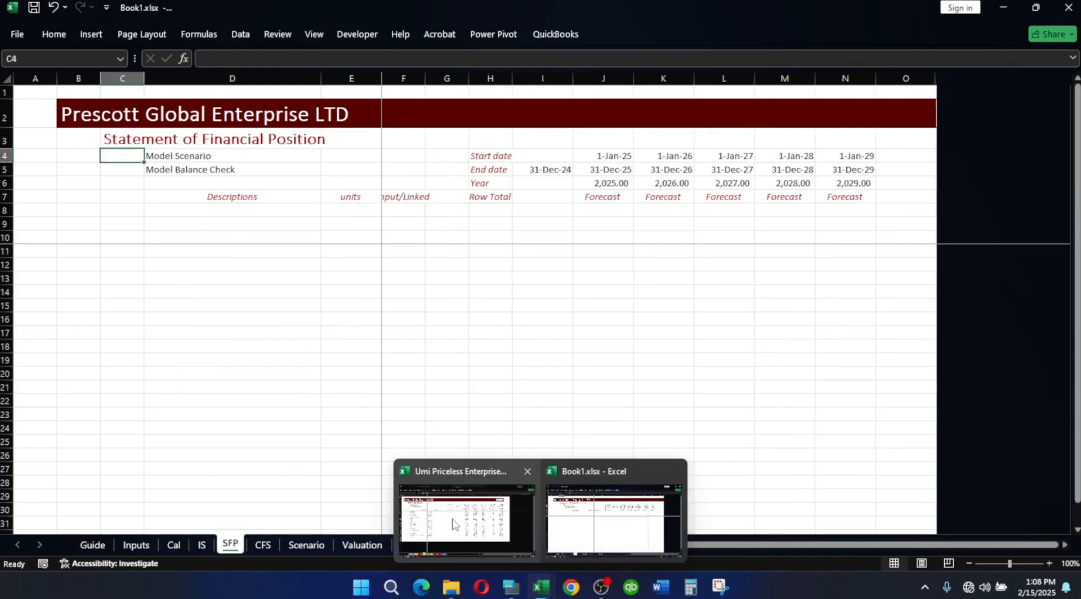
click(456, 520)
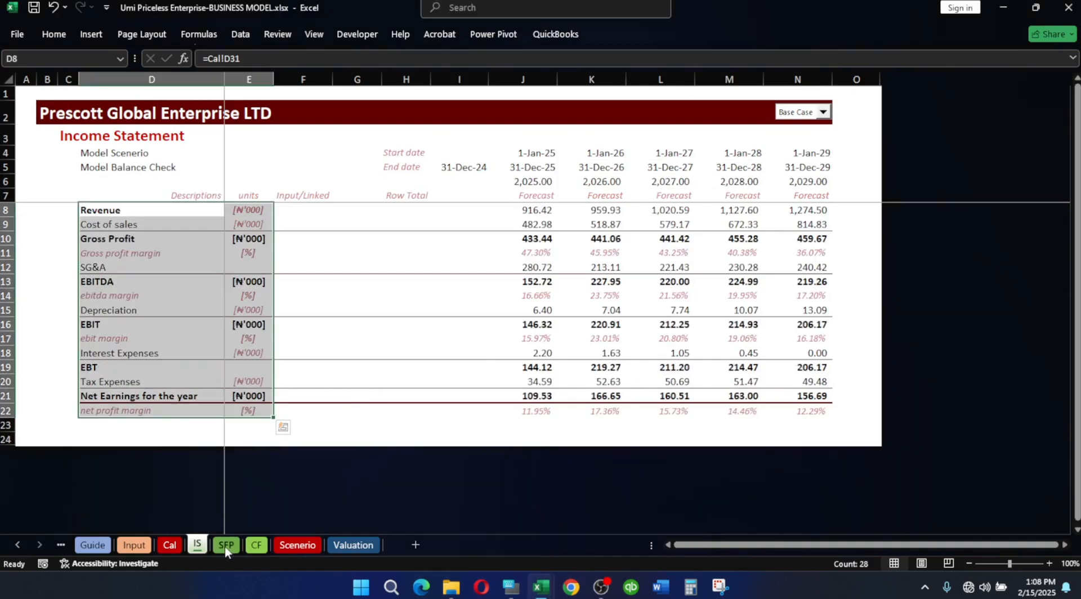
click(225, 545)
scroll(408, 329, up, 3)
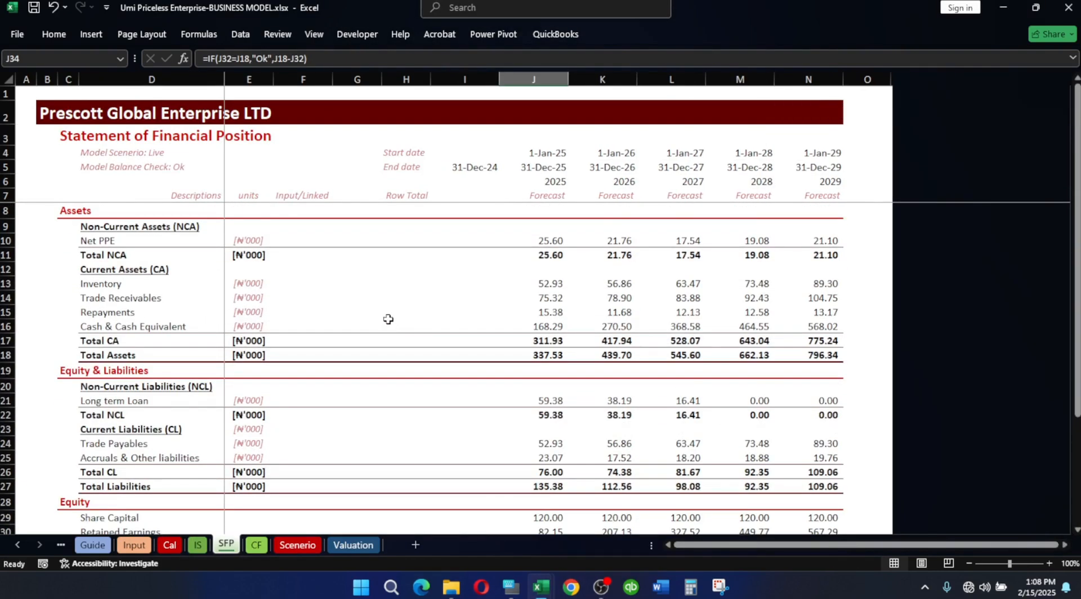
drag(64, 210, 266, 519)
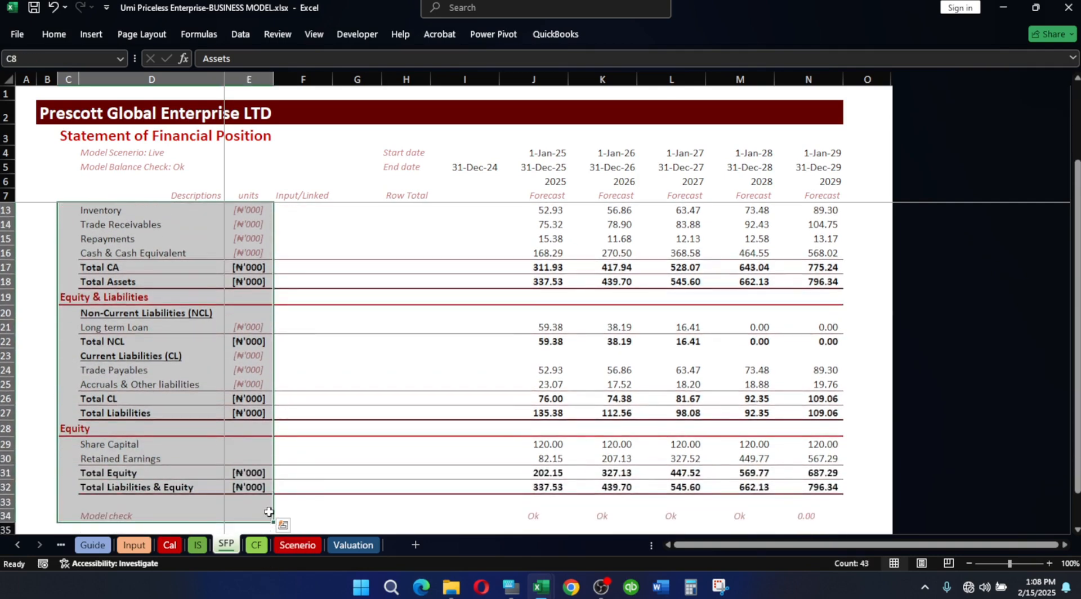
key(ctrl+c)
- Switch to Book1.xlsx and paste the copied labels and units as values only, starting at cell C8 of the SFP sheet
mouse_move(539, 586)
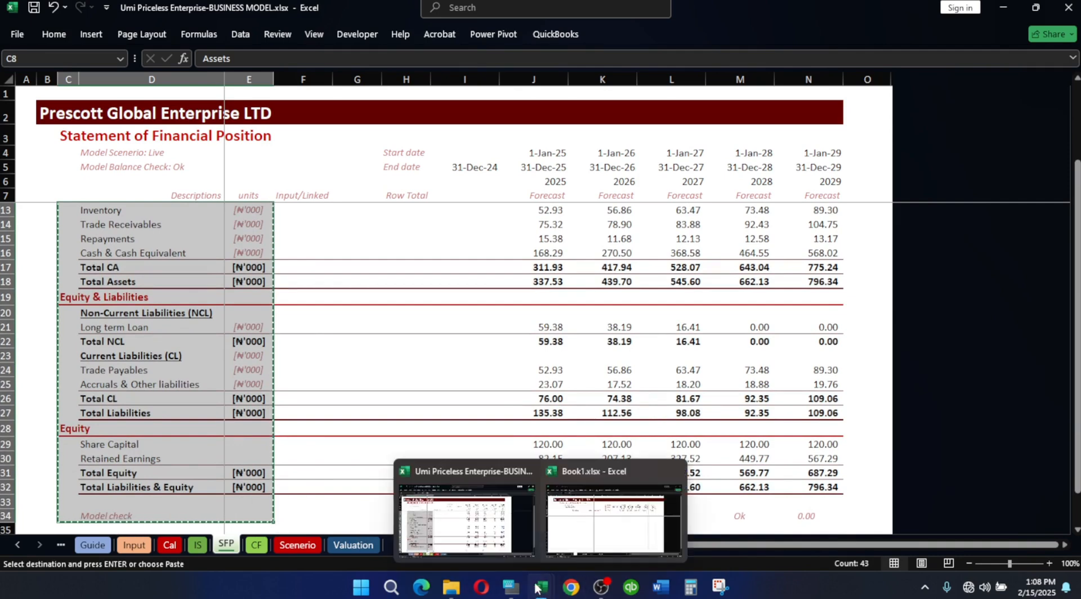
click(614, 514)
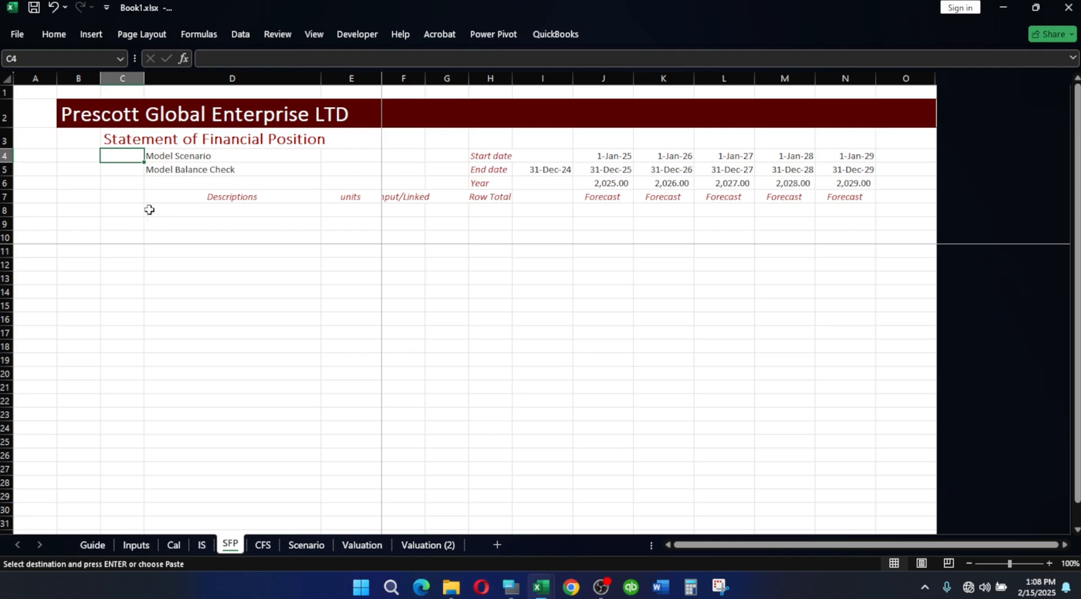
mouse_move(539, 586)
click(468, 513)
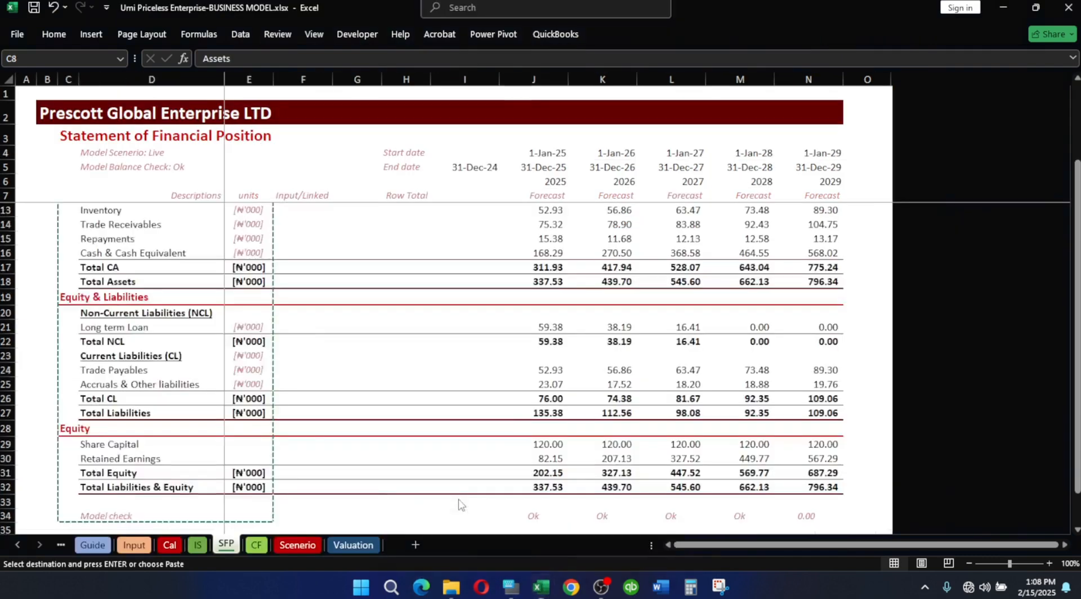
scroll(213, 375, up, 2)
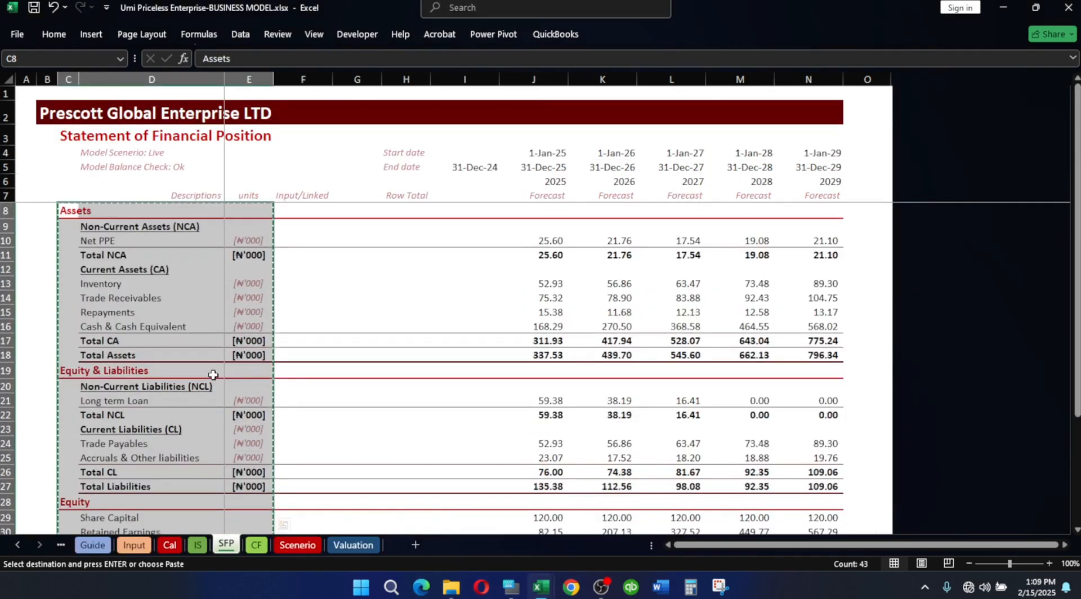
mouse_move(539, 587)
click(598, 521)
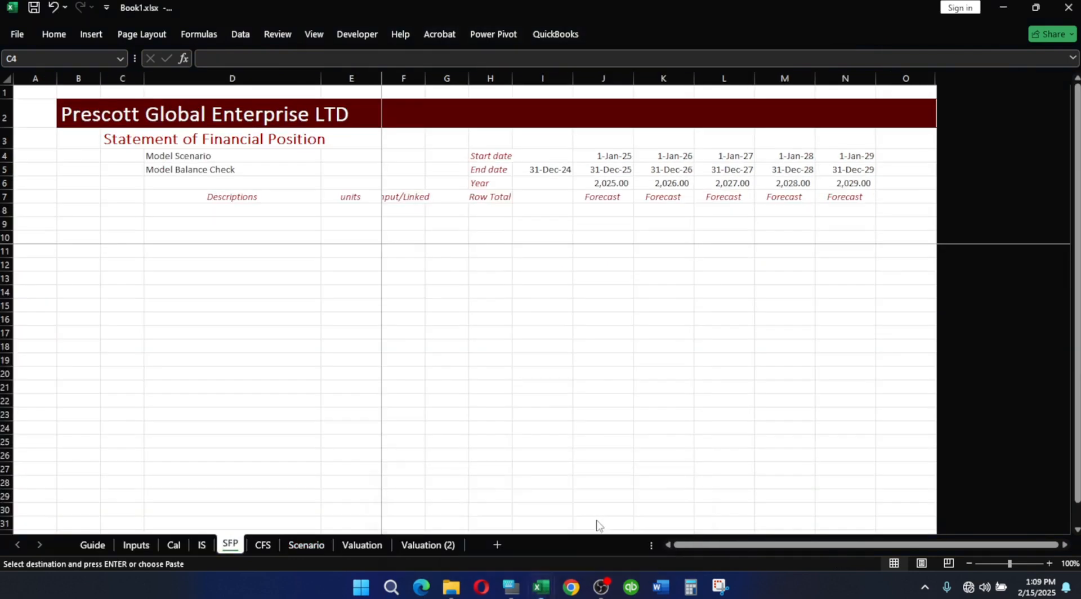
click(126, 211)
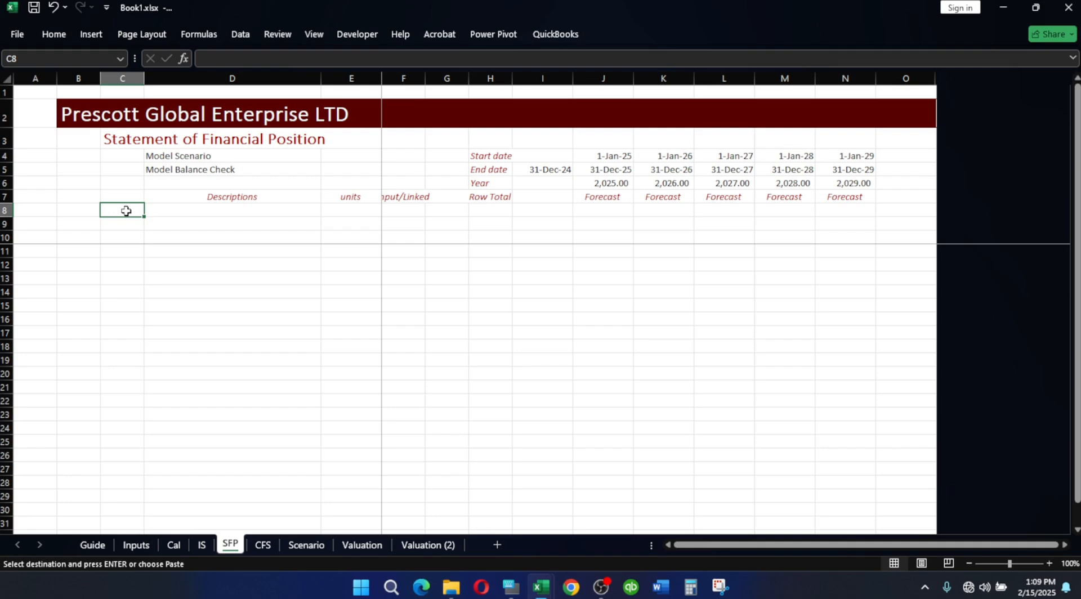
click(53, 39)
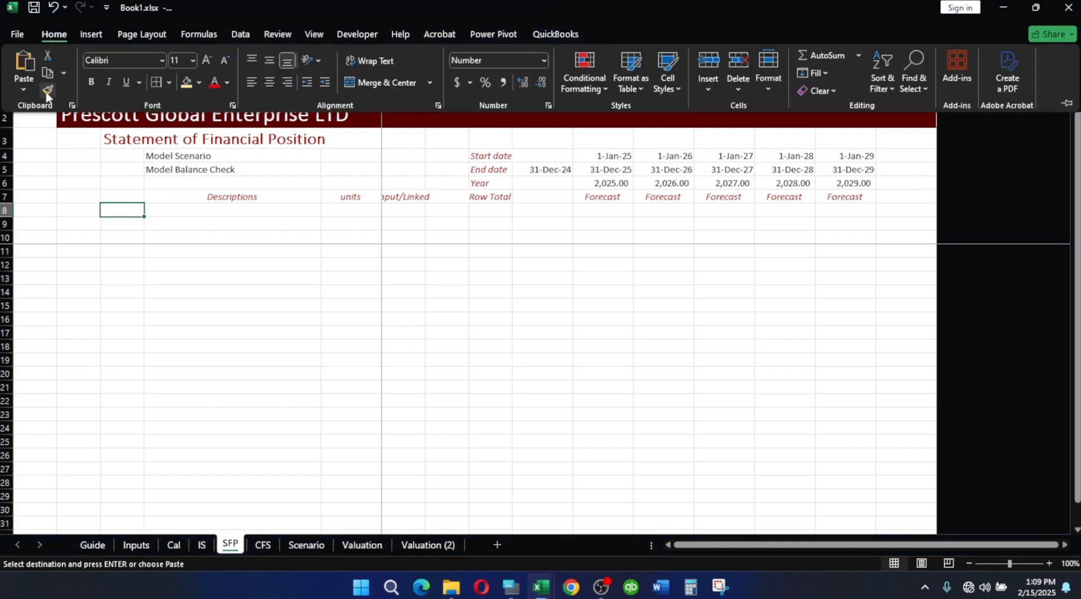
click(24, 88)
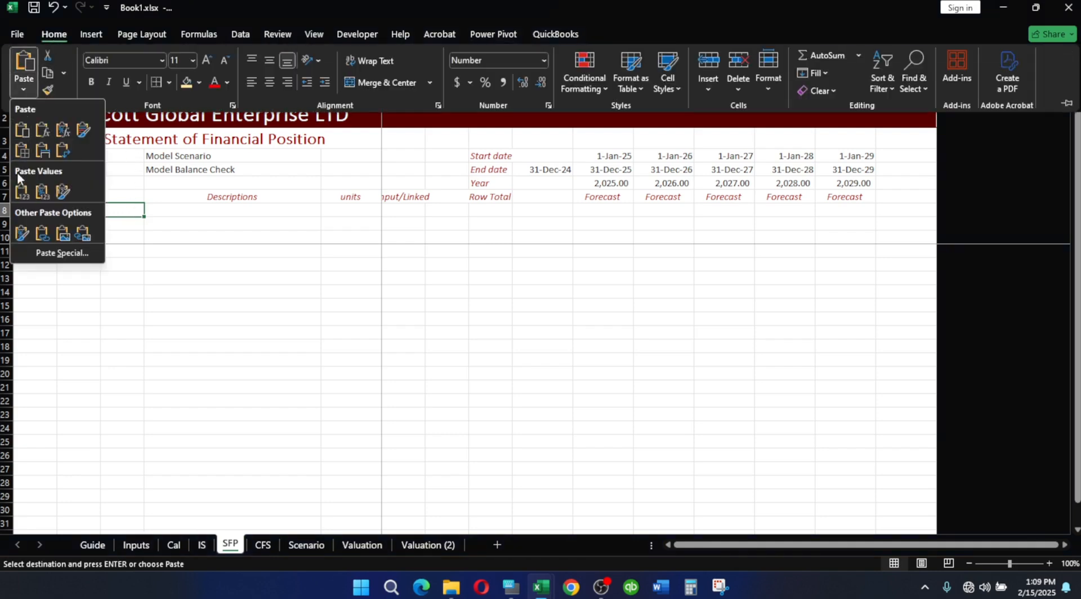
click(21, 192)
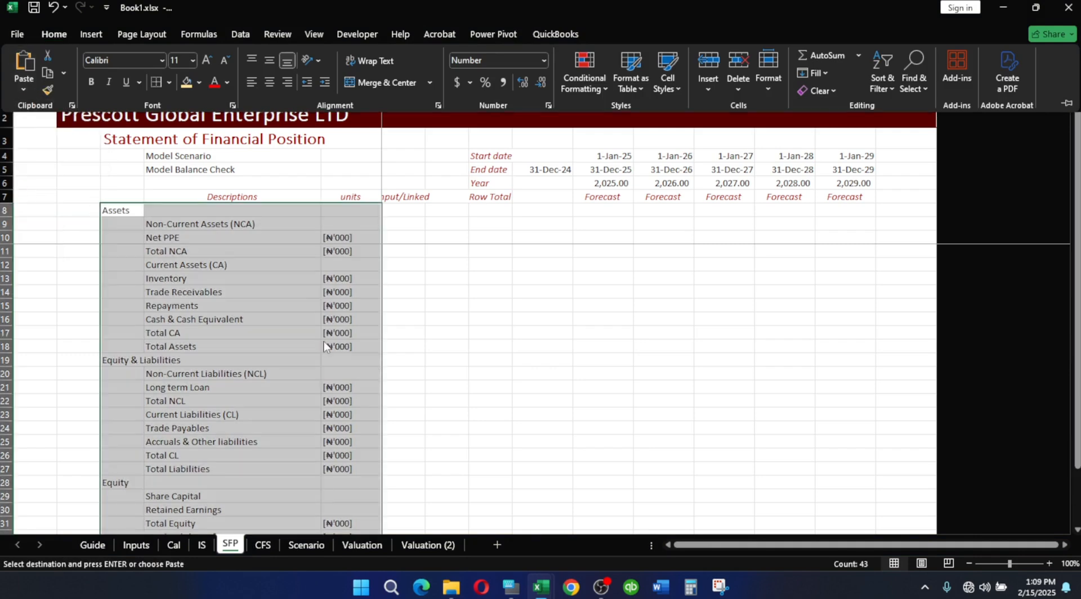
click(283, 274)
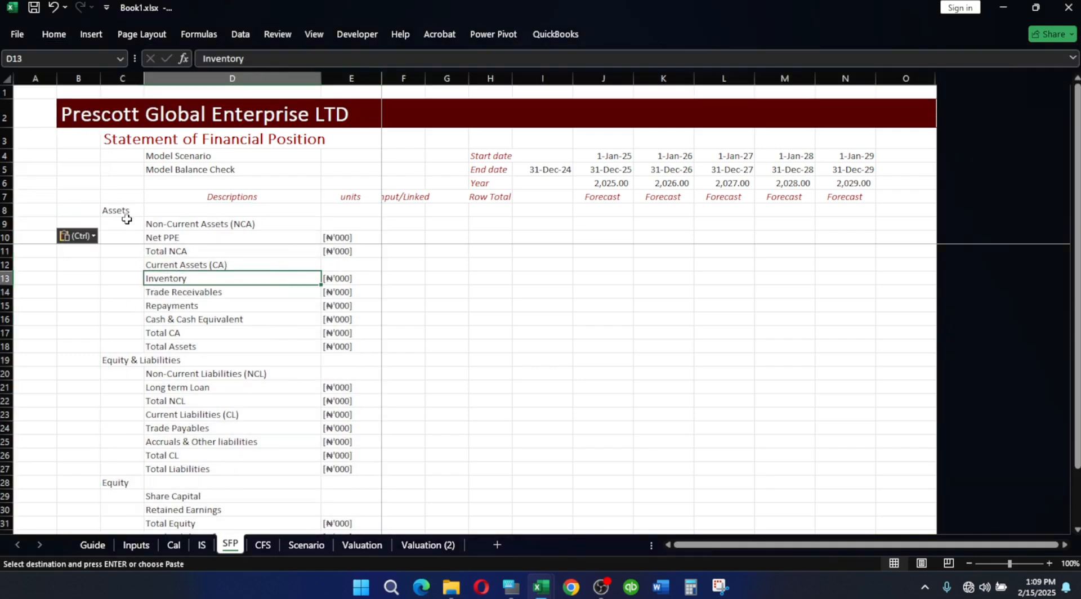
- Apply the Heading 1 cell style to the Assets row, C8:N8
drag(110, 209, 832, 207)
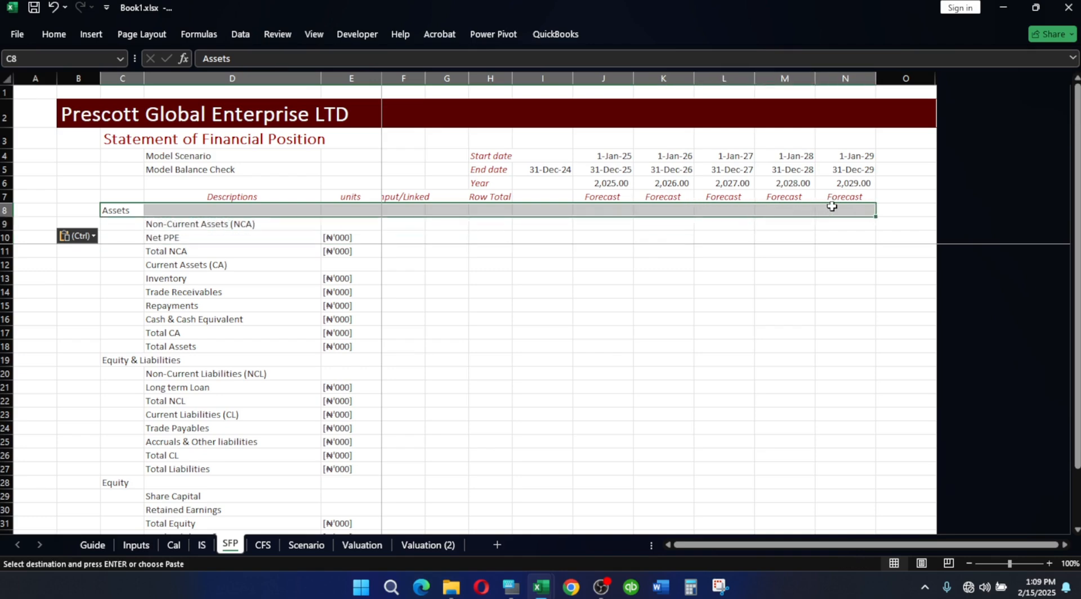
key(alt+h)
key(j)
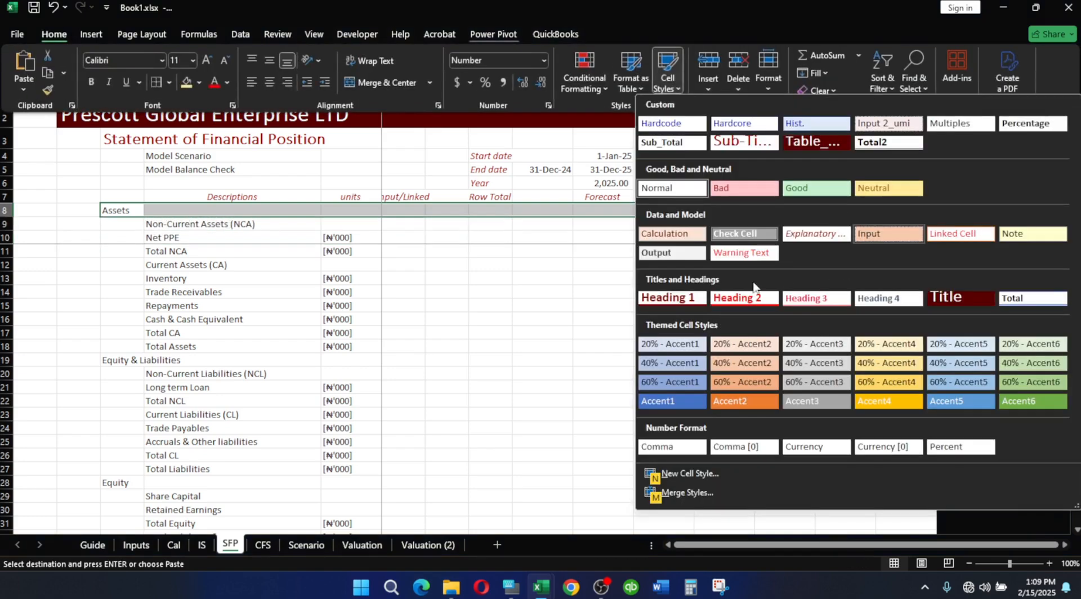
click(744, 298)
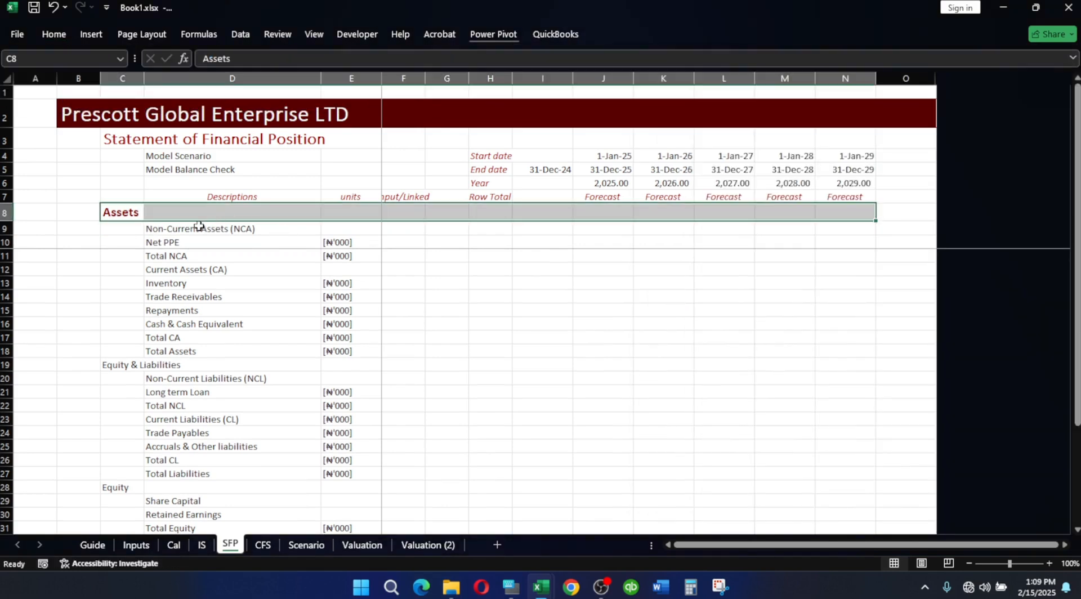
- Apply the Heading 2 cell style to the Non-Current Assets (NCA) row, D9:N9
click(199, 227)
key(shift+Right)
key(shift+Right)
key(shift+Right)
key(shift+Right)
key(shift+Right)
key(shift+Right)
key(shift+Right)
key(shift+Right)
key(shift+Right)
key(shift+Right)
key(shift+Right)
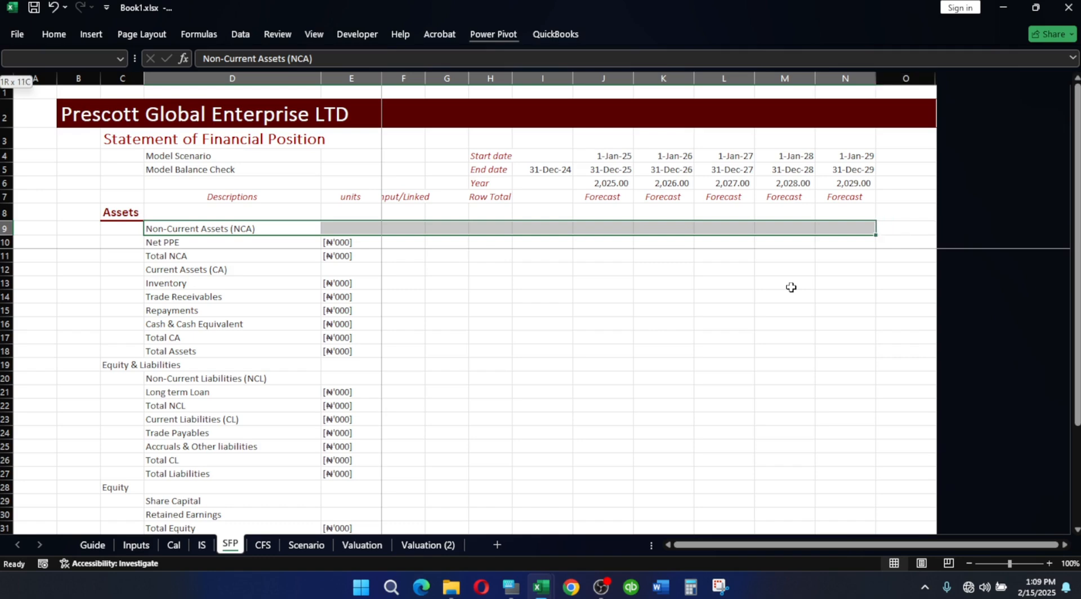
key(alt)
key(h)
key(j)
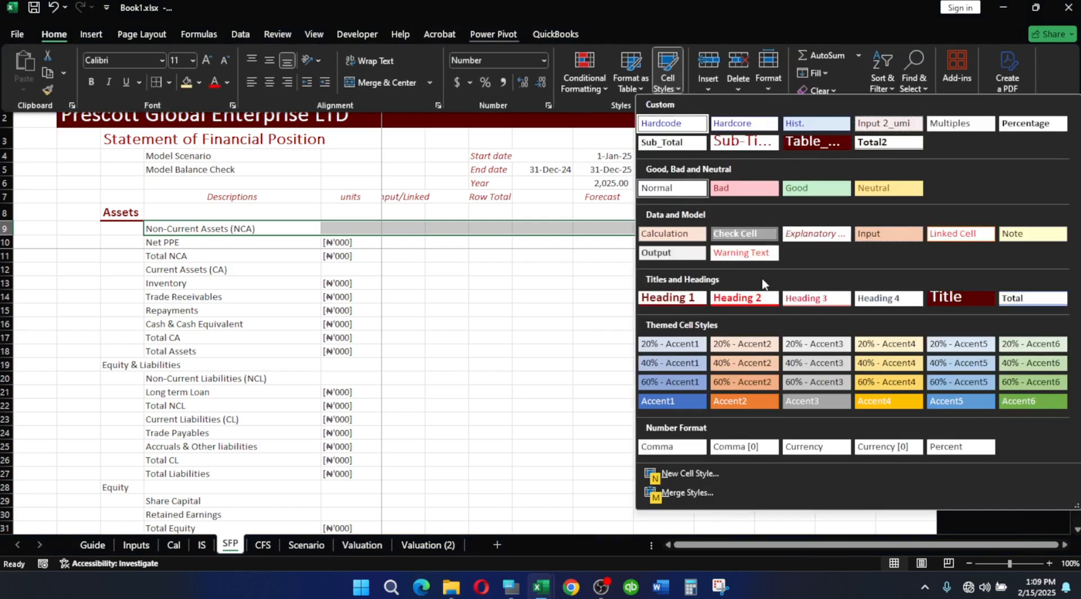
click(737, 297)
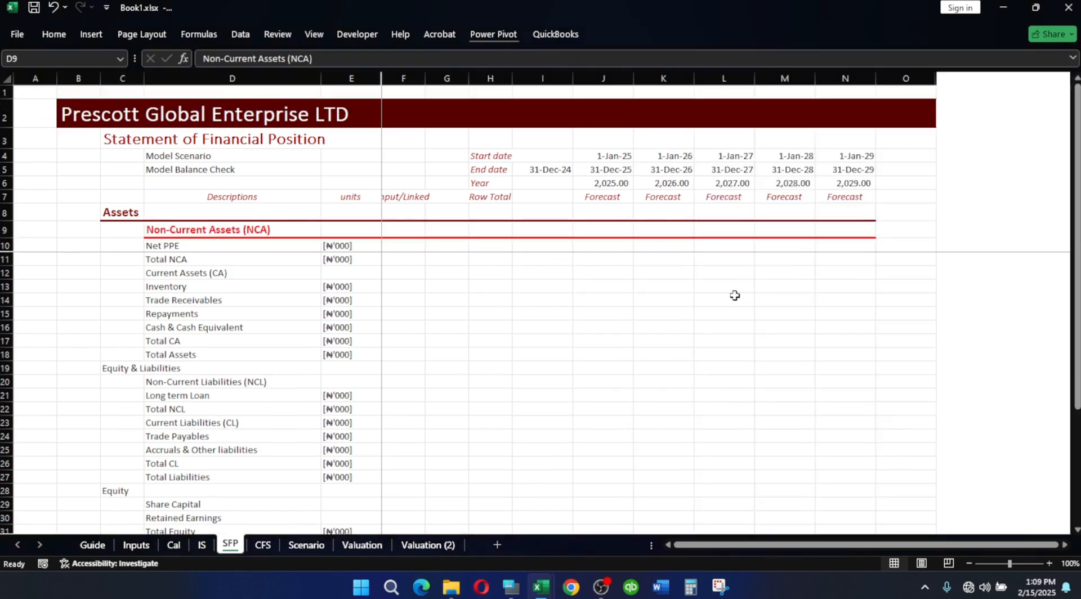
click(454, 283)
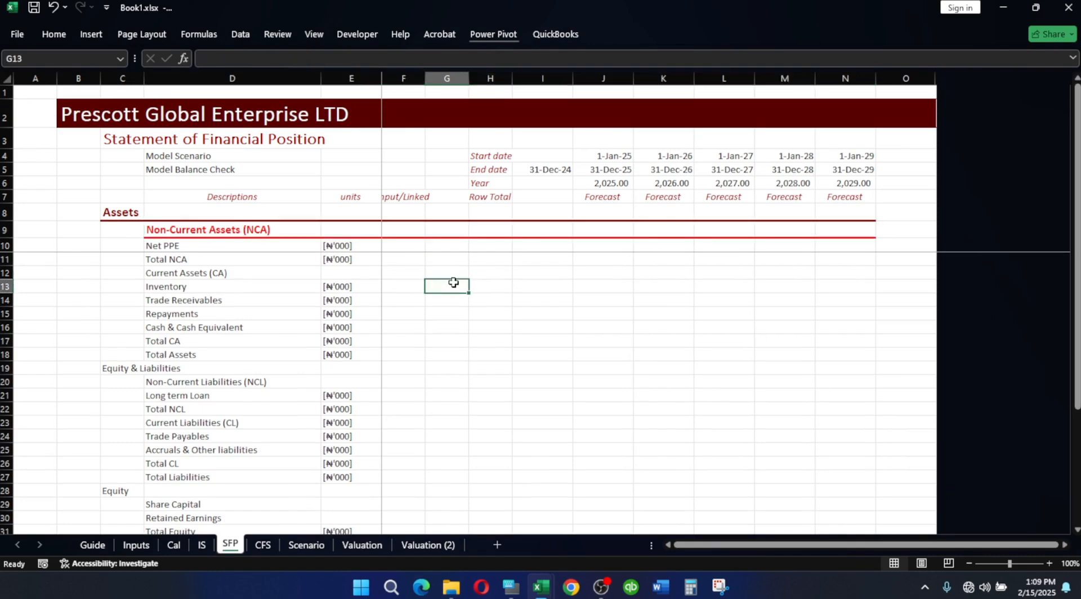
- Link the 2025 Net PPE in J10 to the Capex & Depreciation ending balance on the Cal sheet with =Cal!J171/Divisor
click(612, 246)
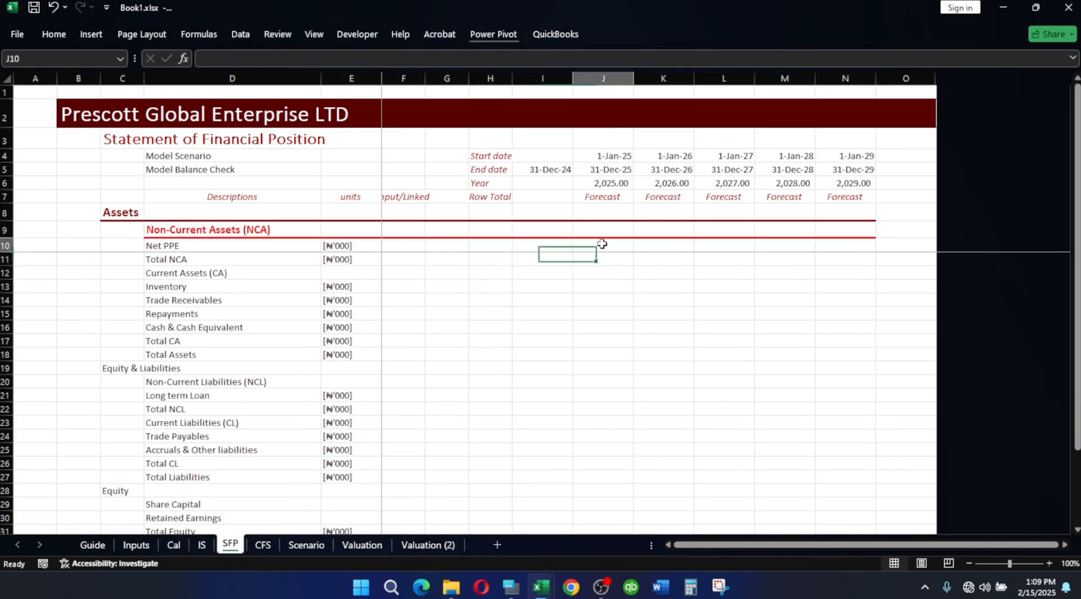
click(184, 248)
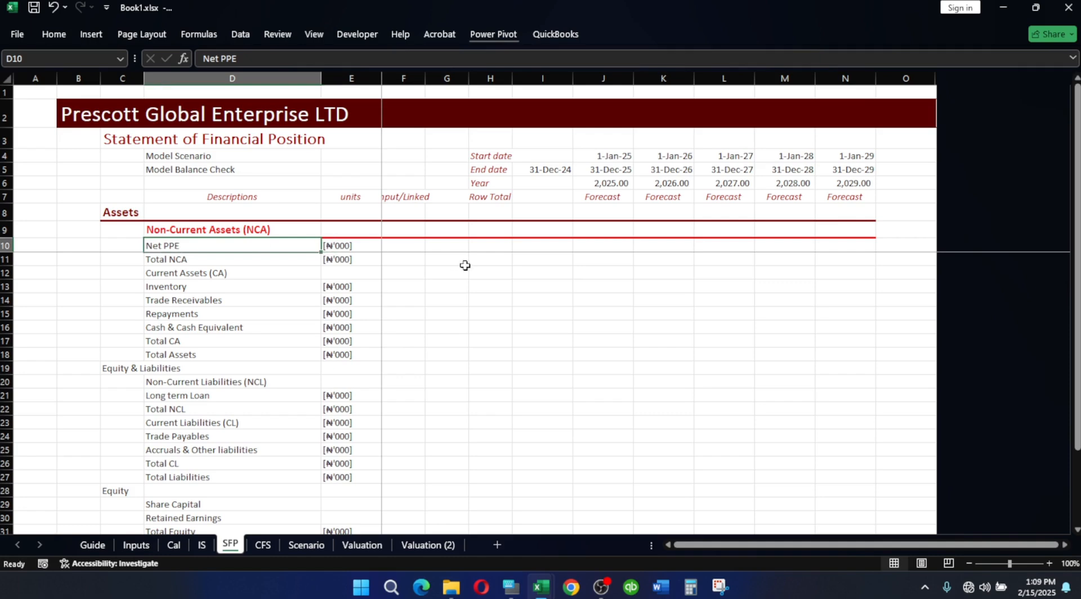
click(598, 251)
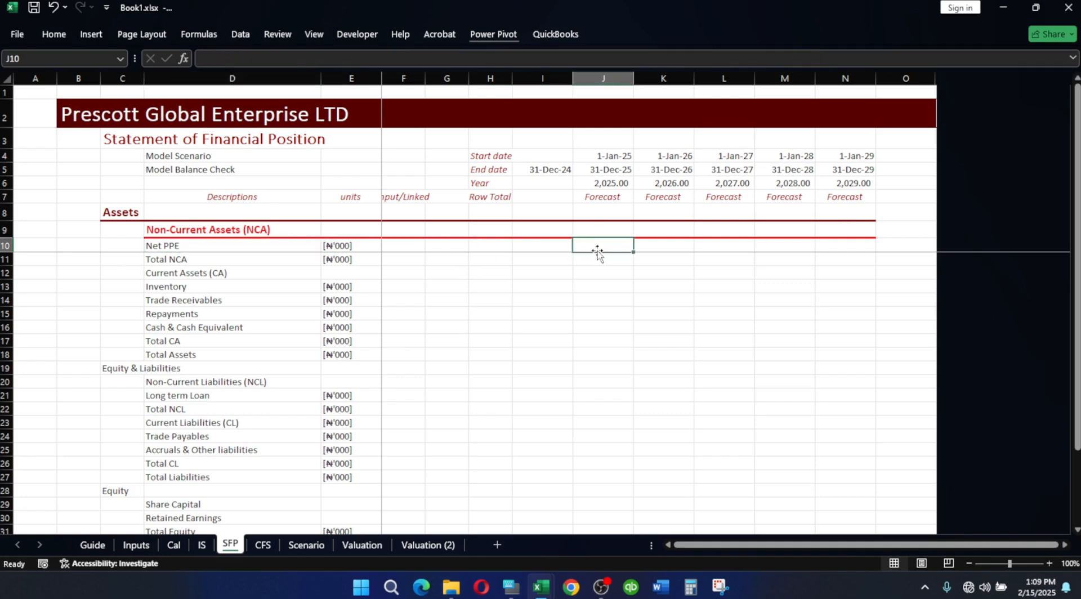
text(=)
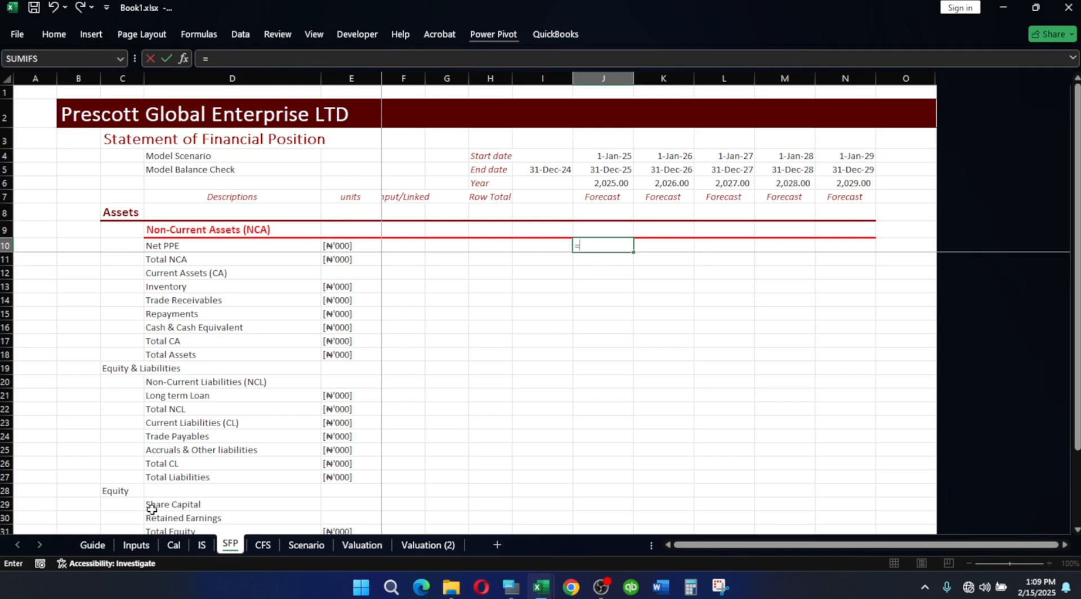
click(174, 545)
scroll(775, 428, down, 9)
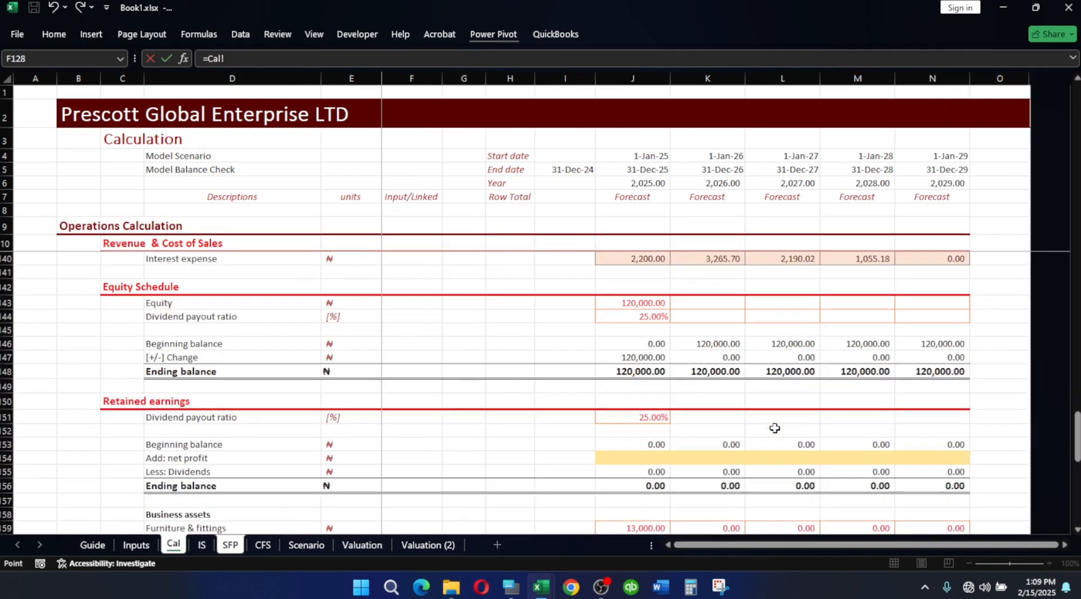
scroll(775, 428, down, 5)
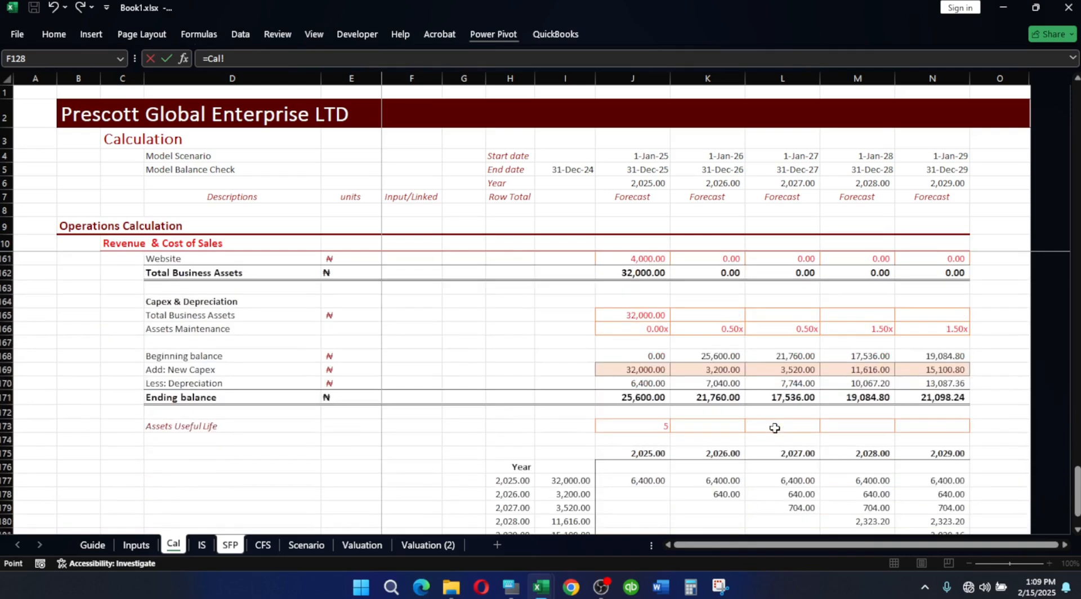
scroll(734, 427, up, 3)
scroll(640, 405, up, 2)
scroll(693, 440, down, 2)
click(630, 397)
text(/div)
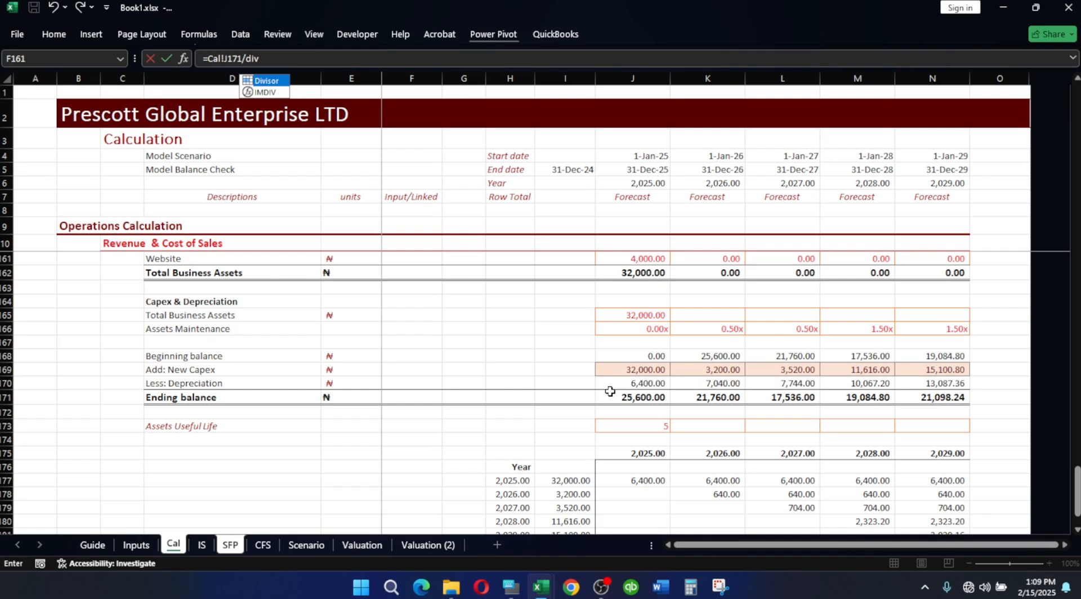
key(Tab)
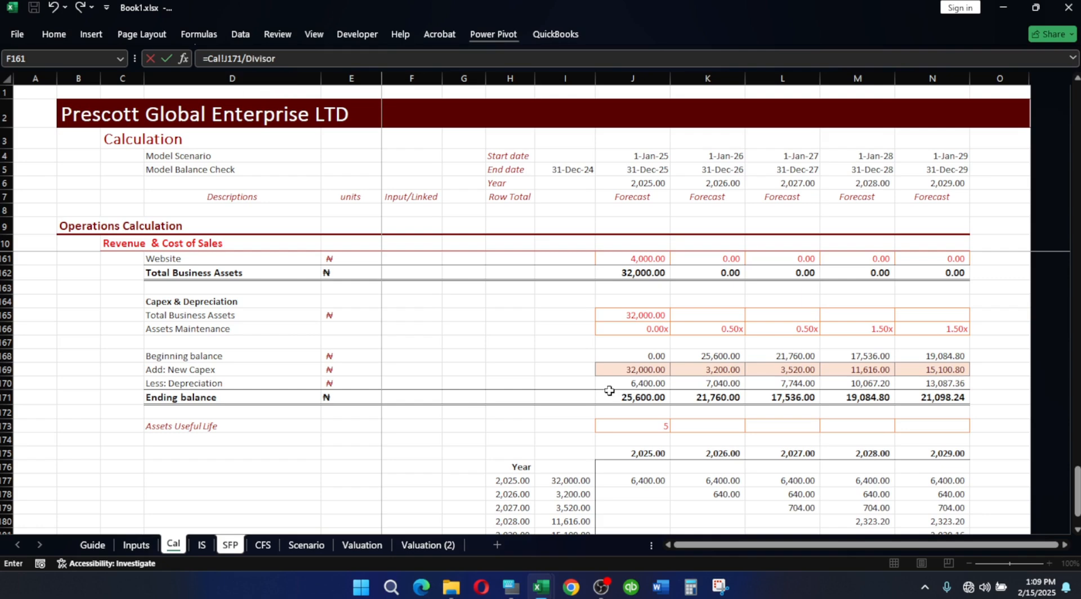
key(Return)
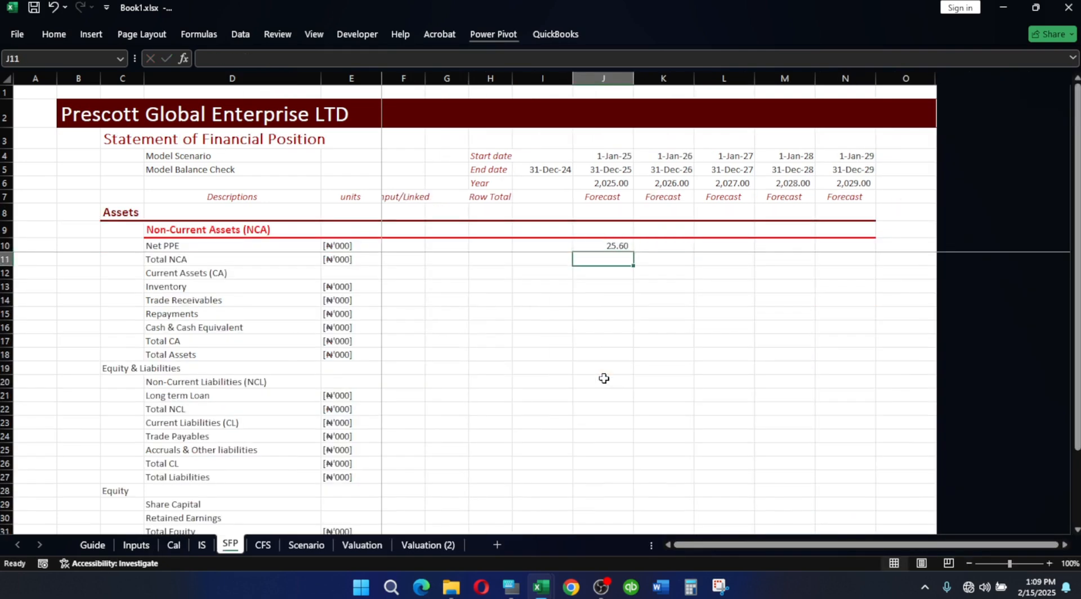
key(Up)
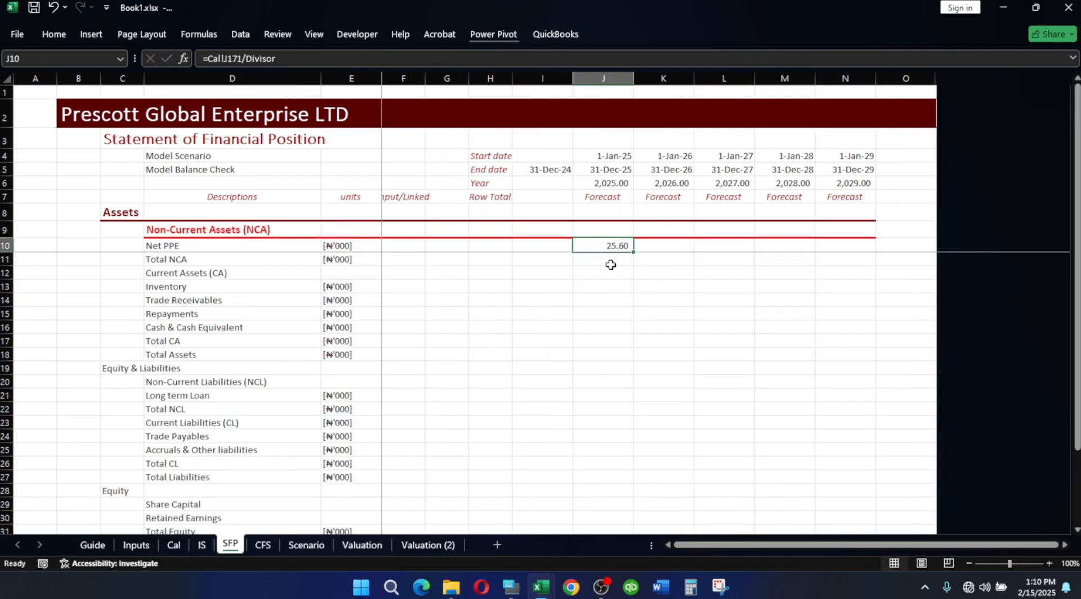
- Total the 2025 non-current assets in J11 with =SUM(J10)
click(610, 265)
key(alt+equal)
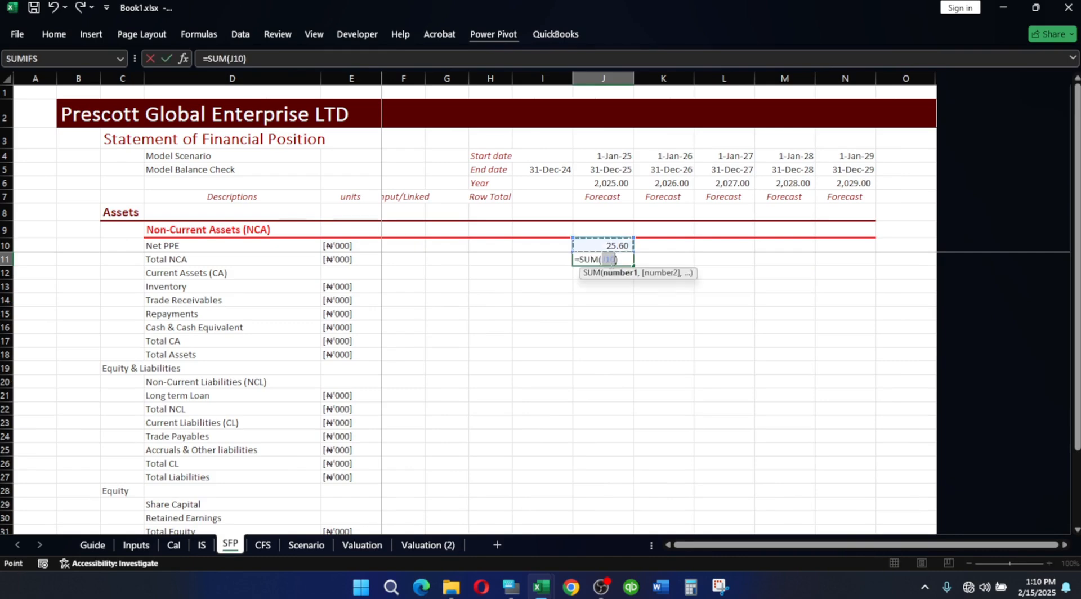
key(Return)
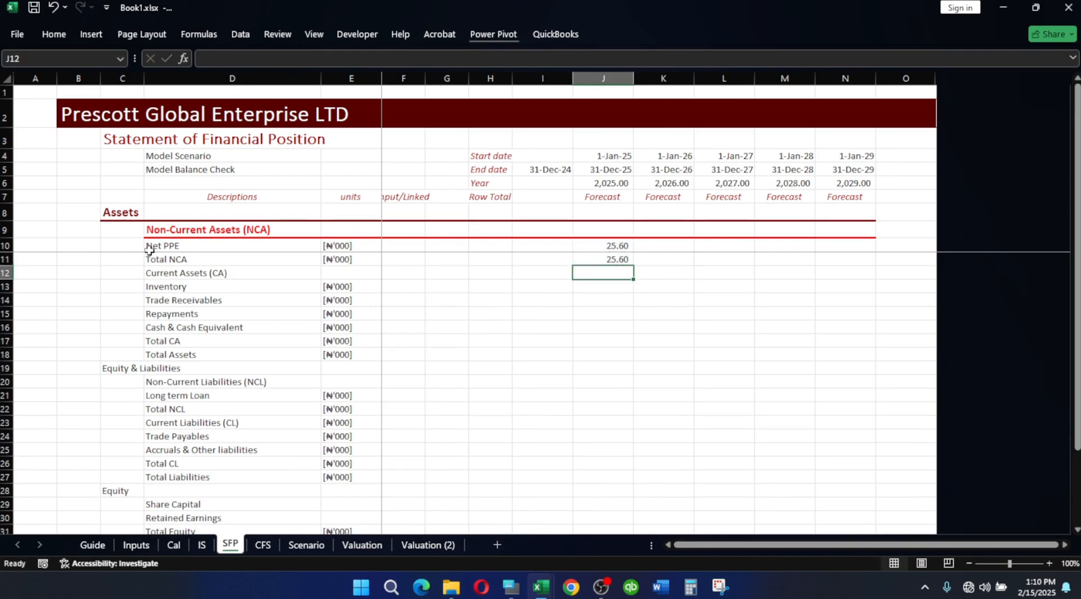
- Apply the Sub_Total cell style to the Total NCA row, D11:N11
drag(160, 259, 834, 255)
key(alt)
key(h)
key(j)
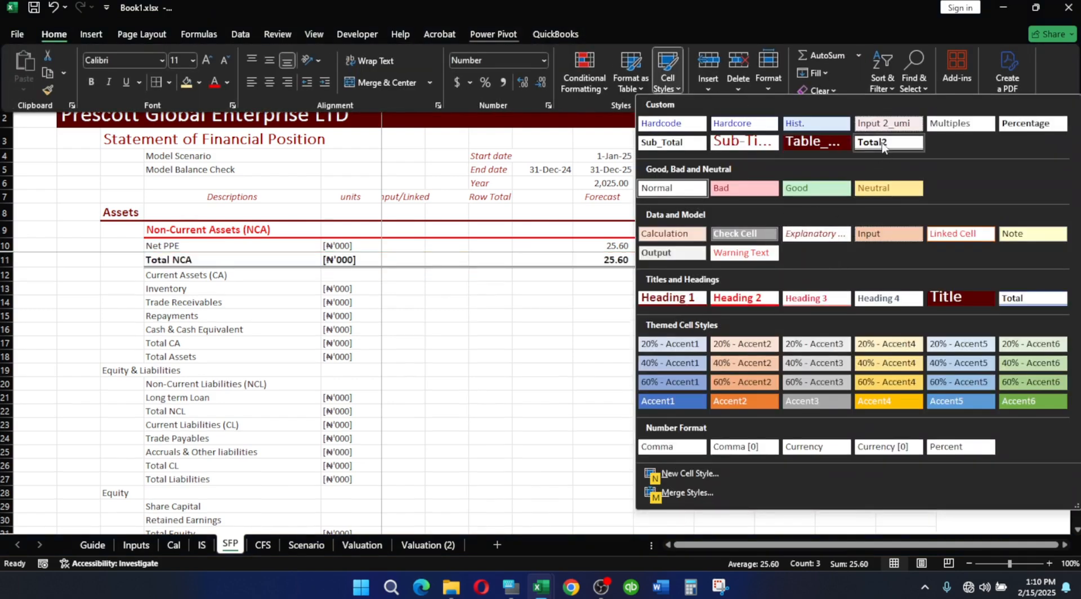
click(656, 144)
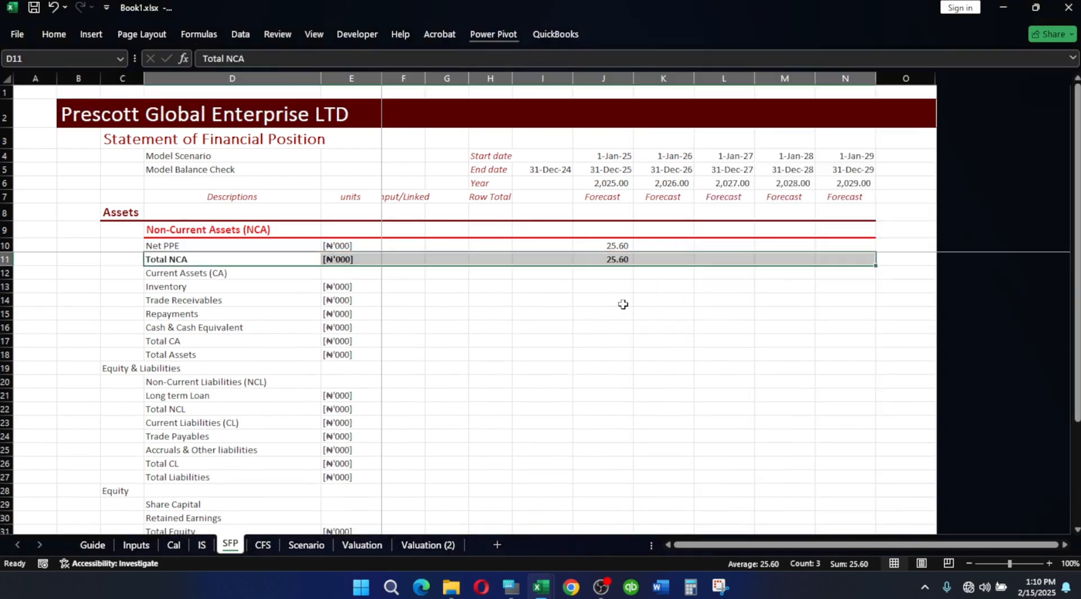
click(662, 290)
- Format the Current Assets (CA) heading in D12 as bold, italic and red
click(191, 274)
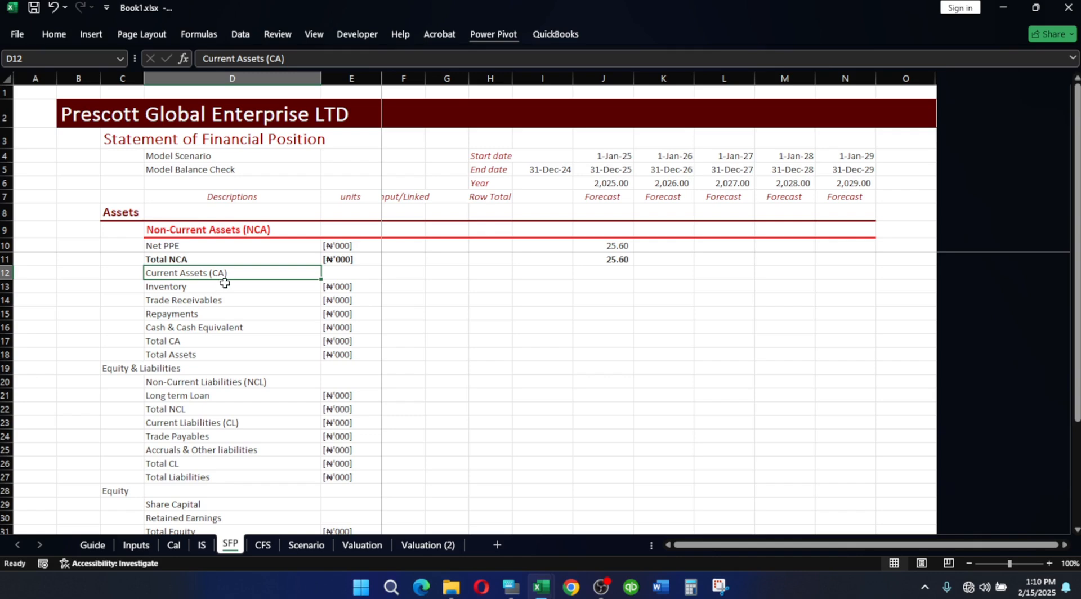
key(ctrl+b)
key(ctrl+i)
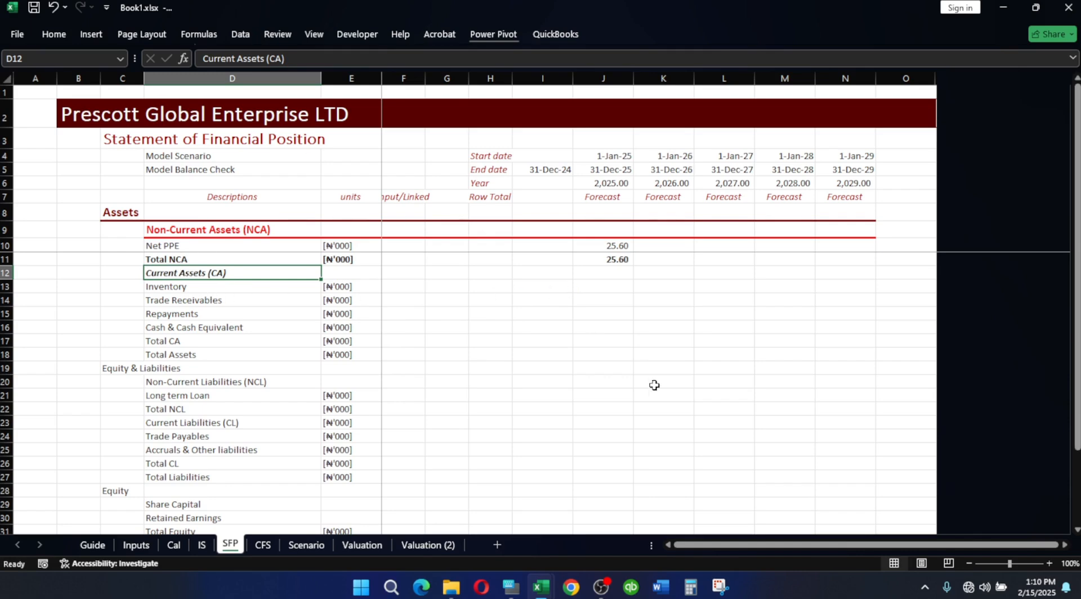
click(580, 341)
click(168, 272)
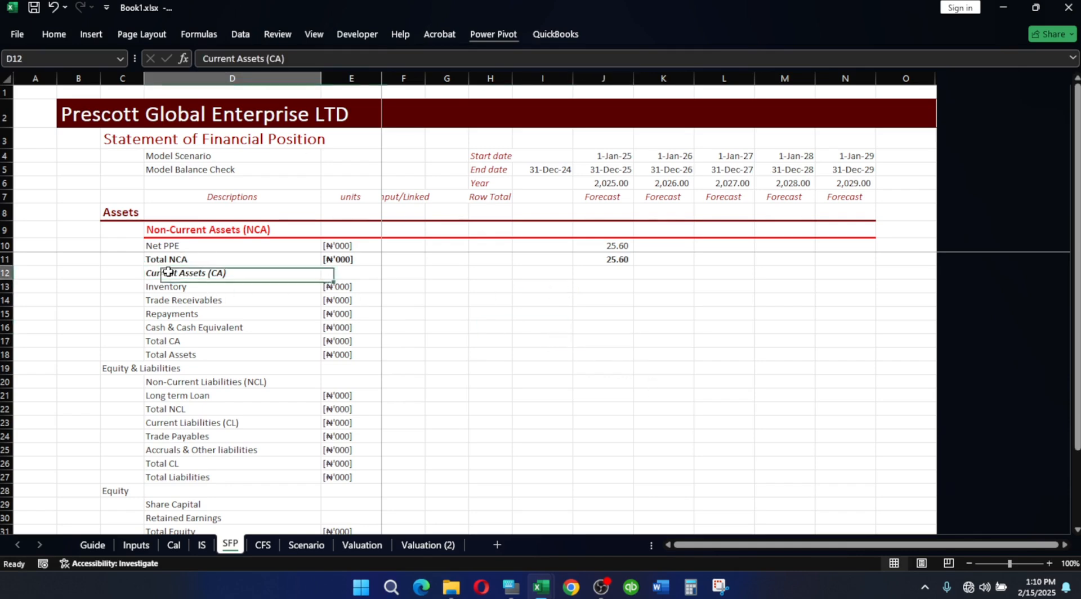
click(59, 39)
click(228, 82)
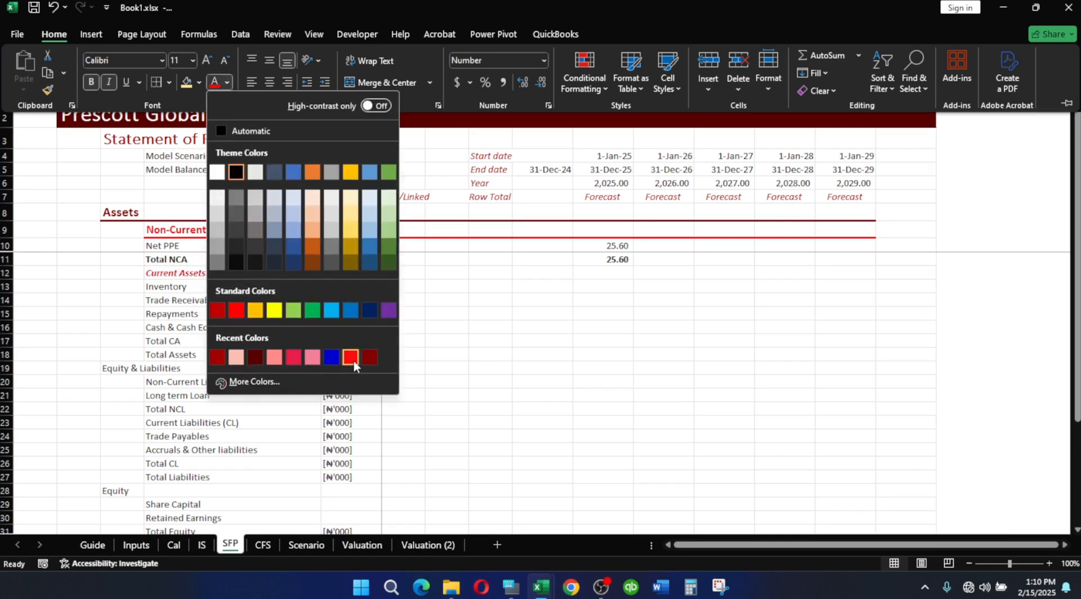
click(353, 361)
key(ctrl+F1)
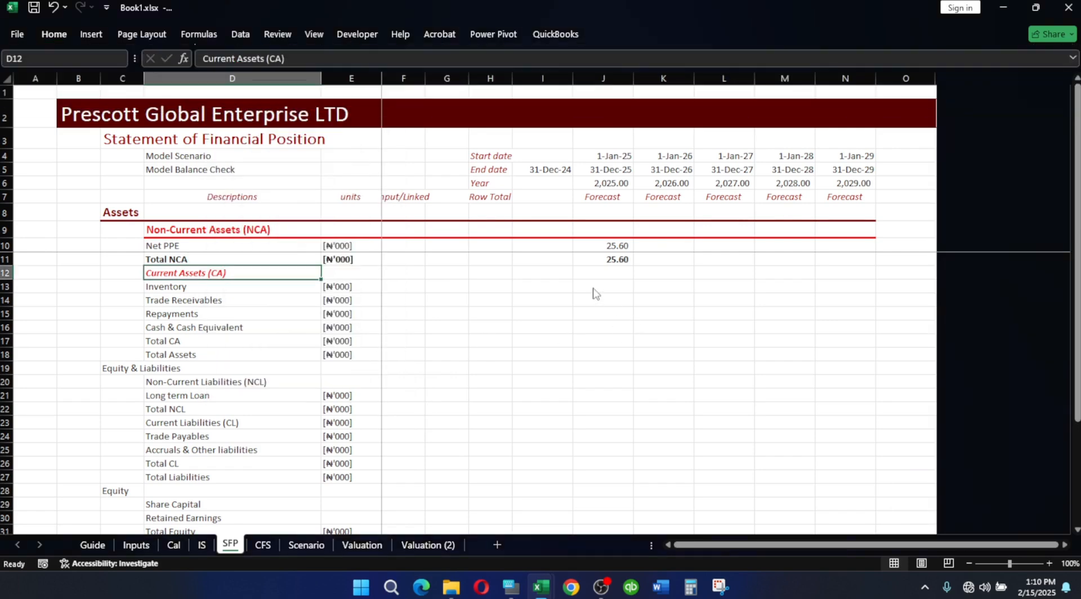
click(262, 298)
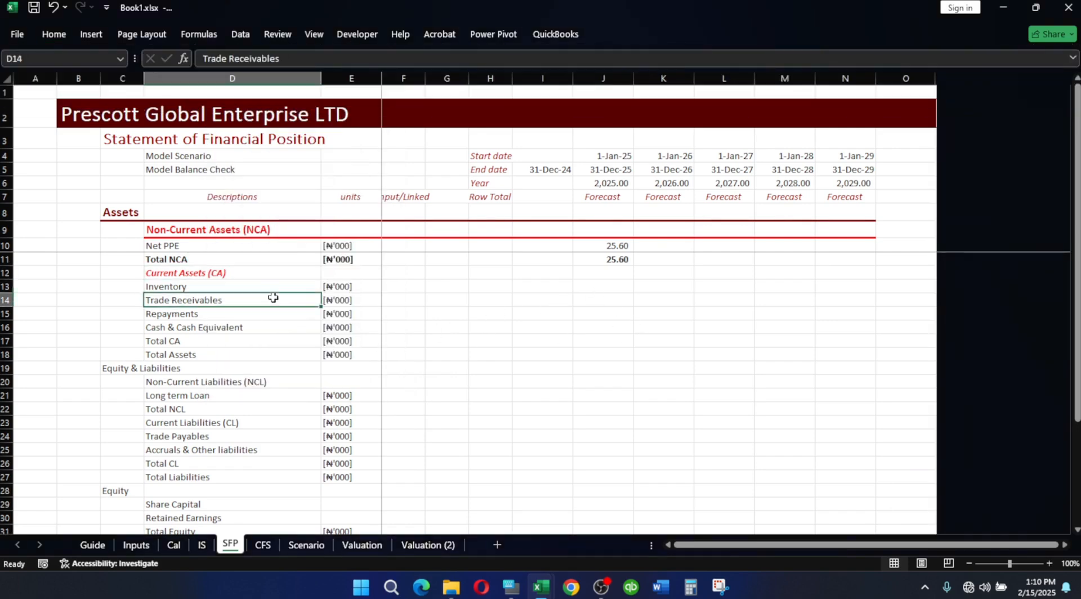
- Link the 2025 Inventory in J13 to the operating working capital inventory on the Cal sheet with =Cal!J116/Divisor
click(620, 278)
click(615, 288)
text(=)
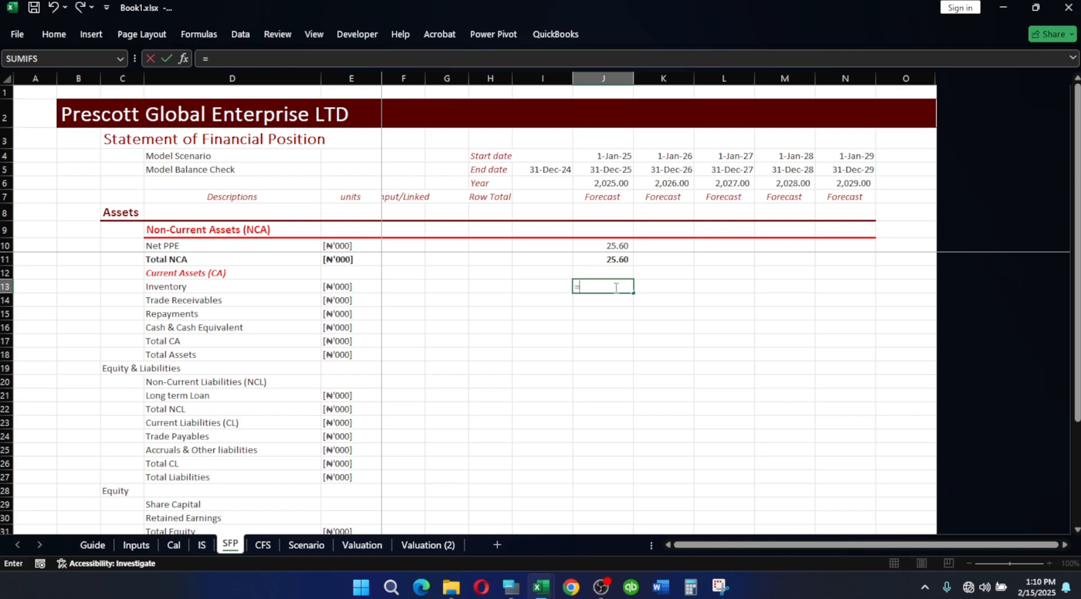
click(174, 544)
scroll(631, 334, up, 14)
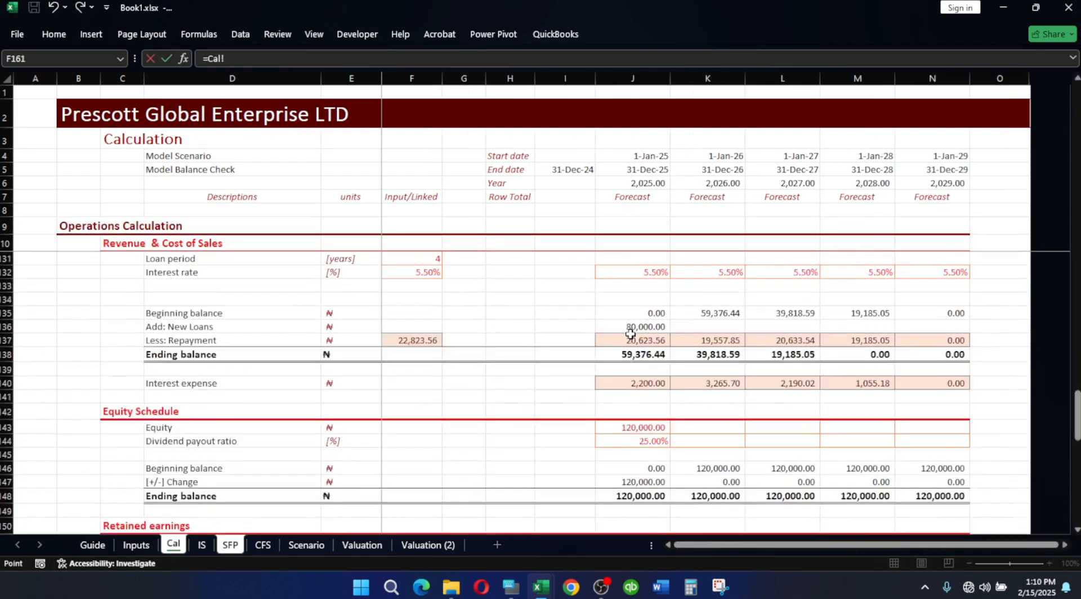
scroll(630, 334, up, 4)
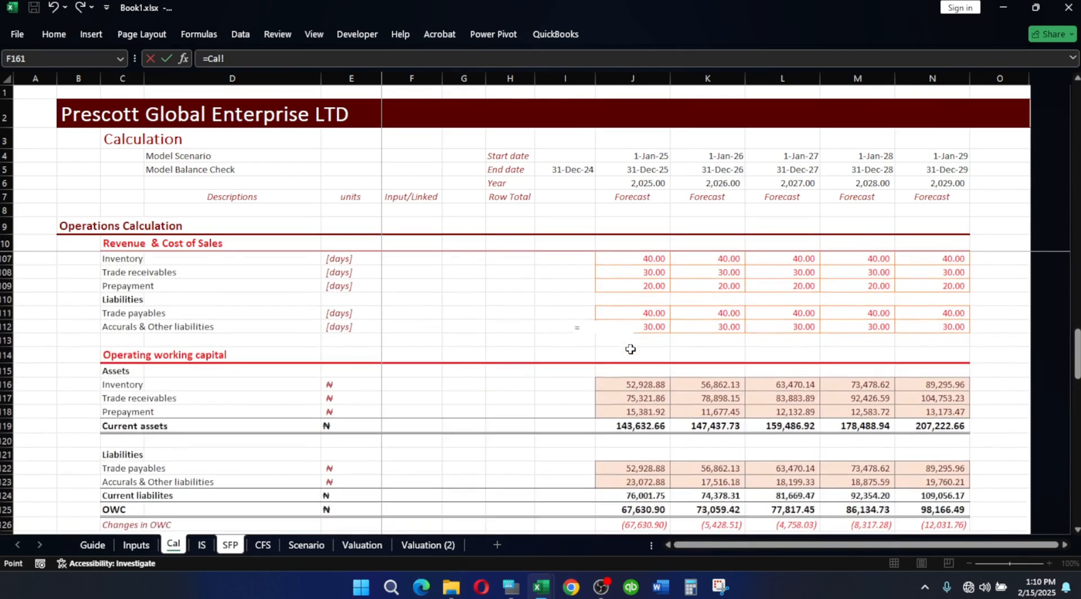
click(642, 384)
text(/di)
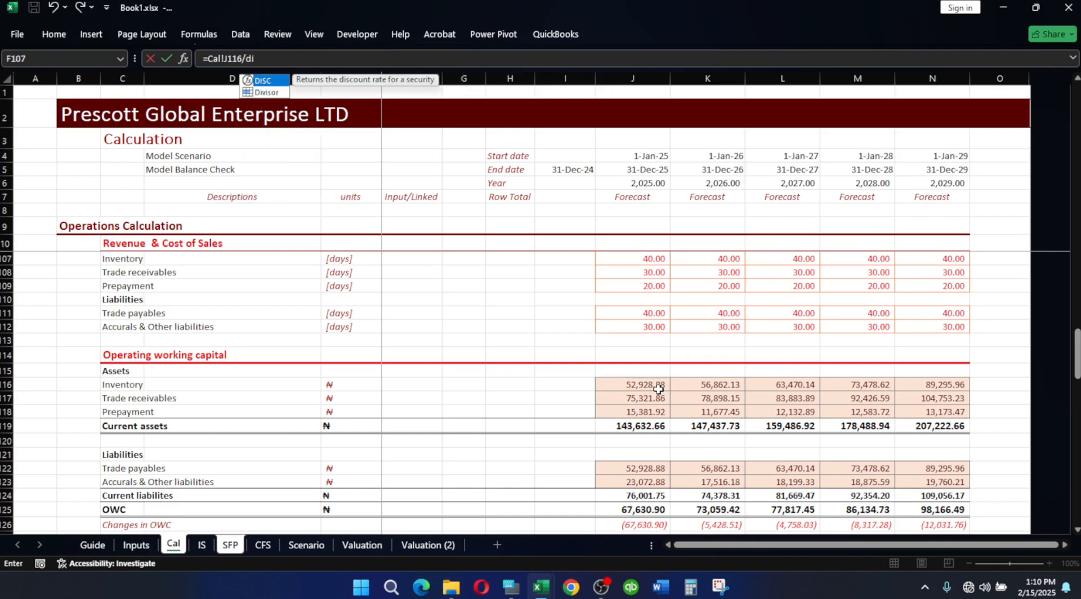
key(Down)
key(Tab)
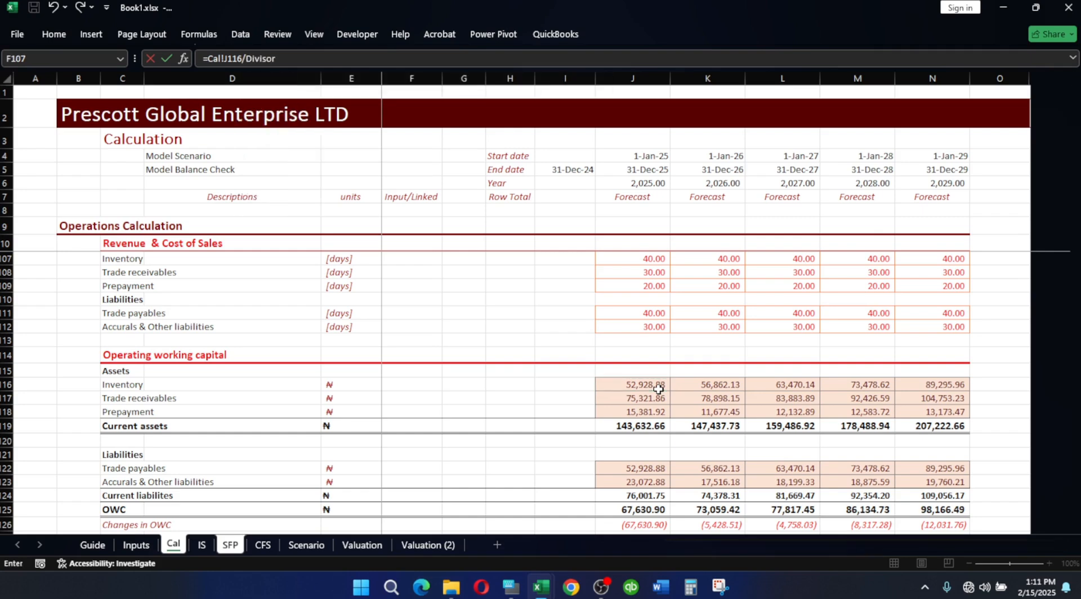
key(Return)
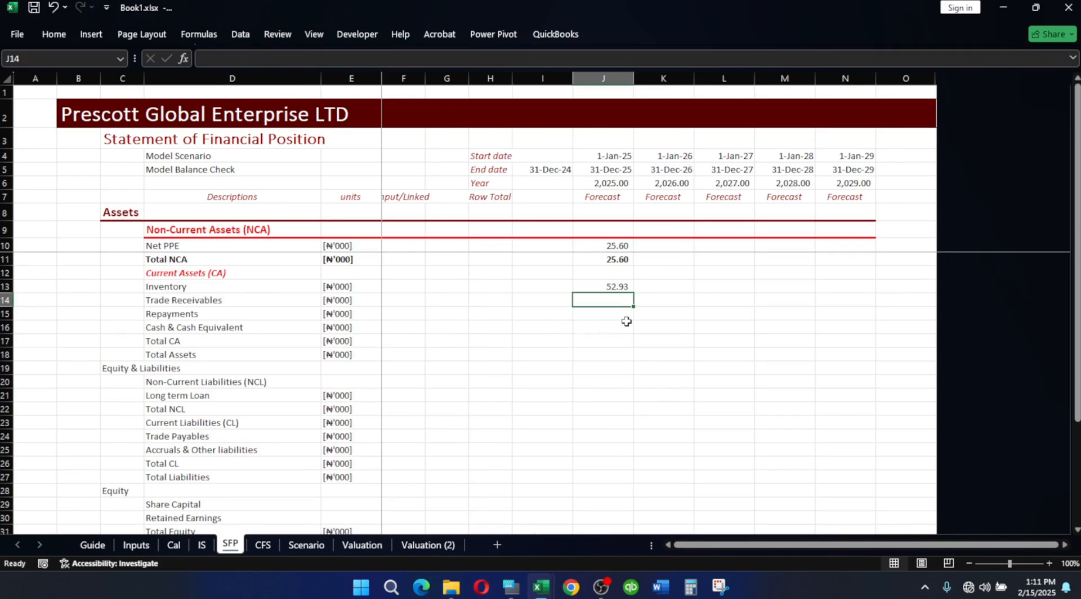
- Fill the Inventory formula from J13 down to Repayments in J15, and shade the Cash & Cash Equivalent cells J16:N16 light gold
click(616, 287)
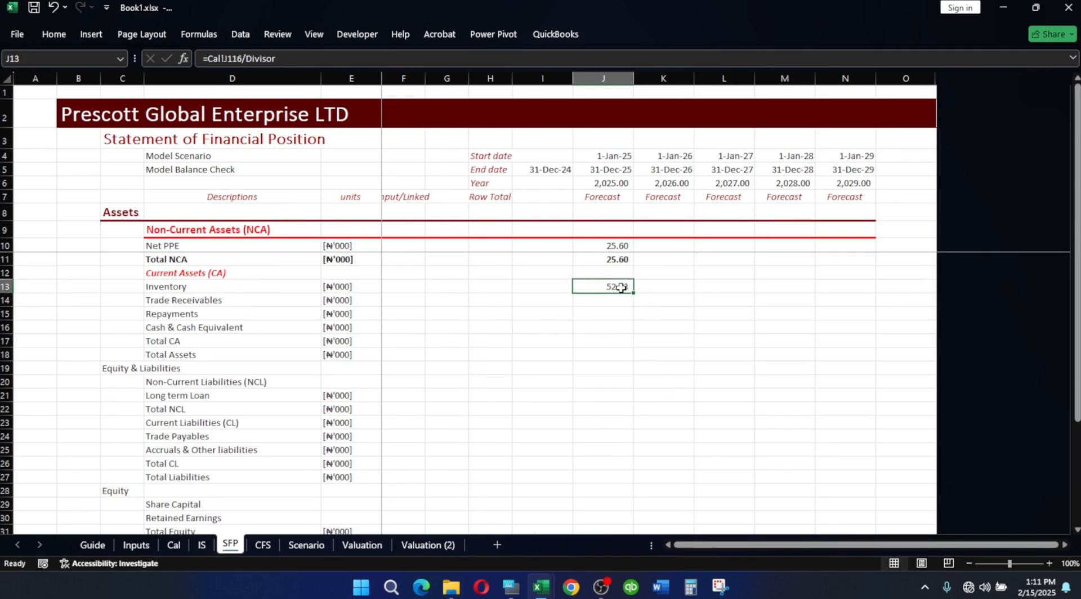
drag(633, 294, 830, 324)
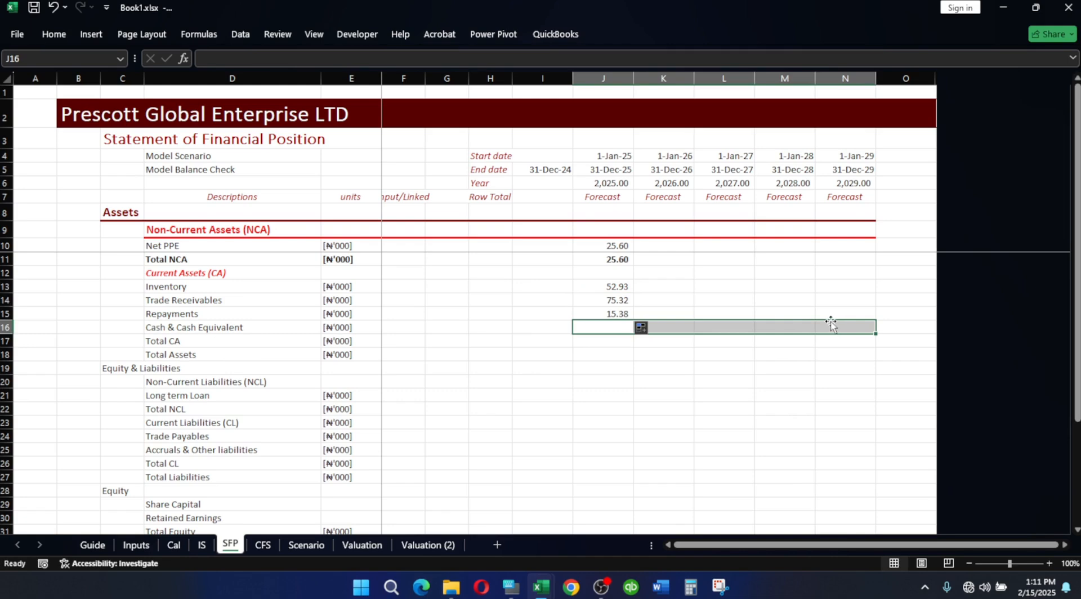
click(52, 34)
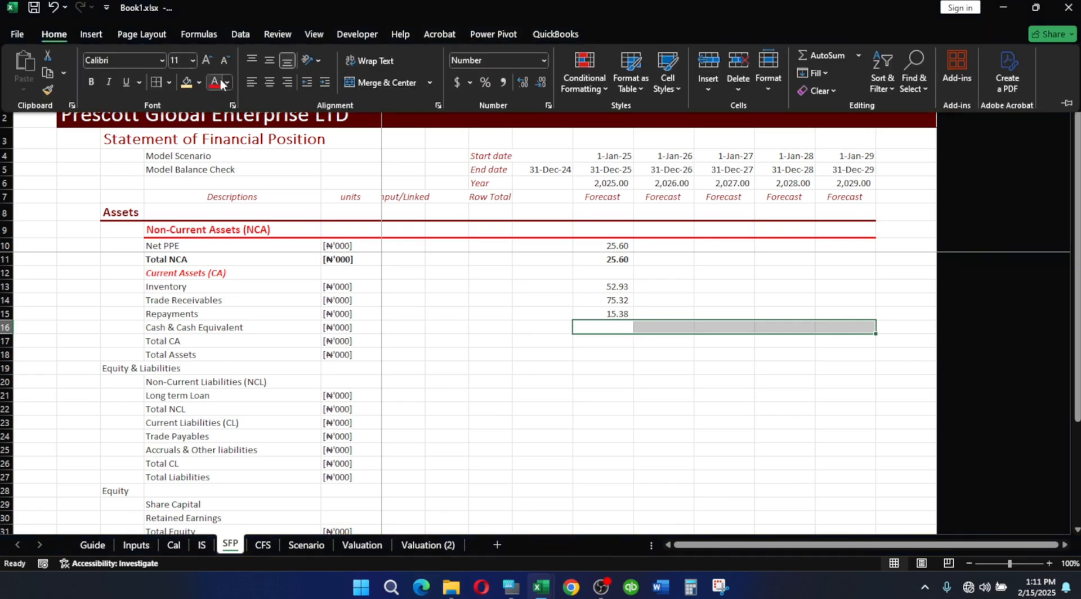
click(188, 88)
click(628, 356)
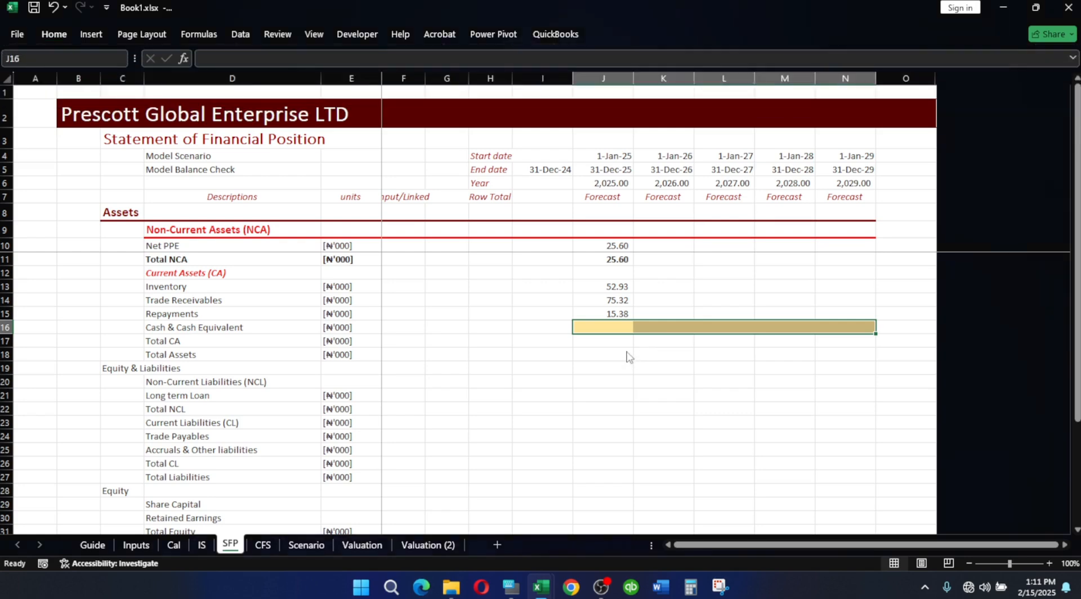
- Total the 2025 current assets in J17 with =SUM(J13:J16)
click(615, 341)
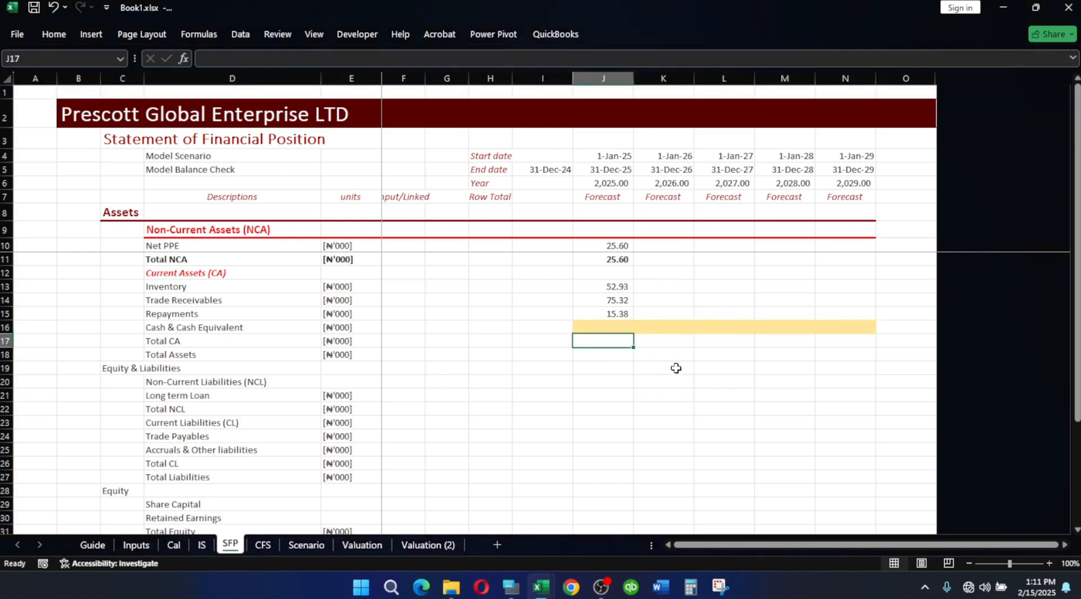
key(alt+equal)
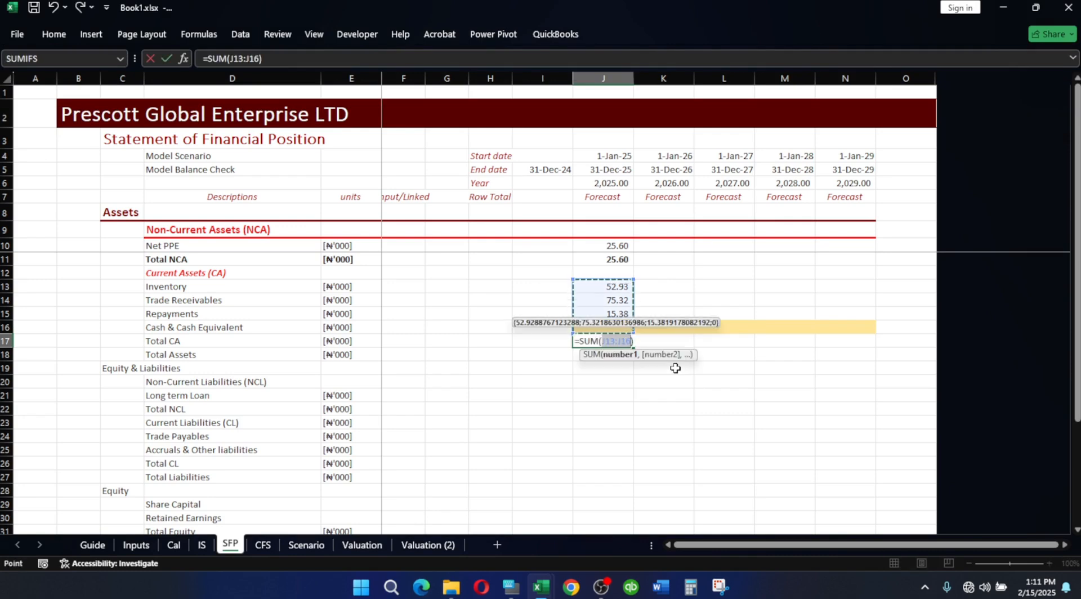
key(Return)
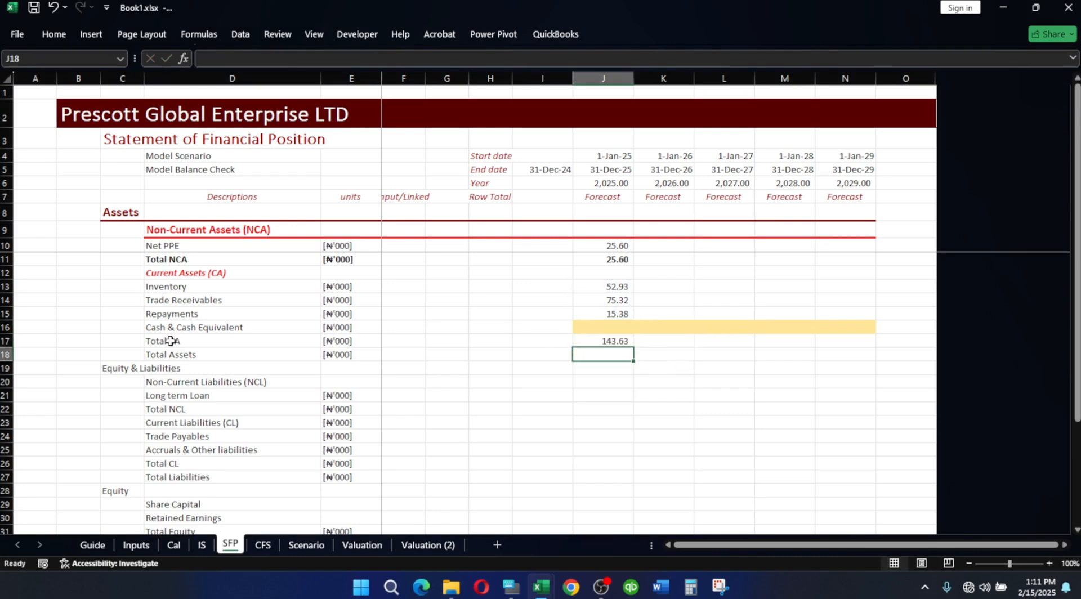
- Apply the Sub_Total cell style to the Total CA row, D17:N17
drag(170, 340, 666, 350)
drag(779, 340, 846, 341)
key(alt)
key(h)
key(j)
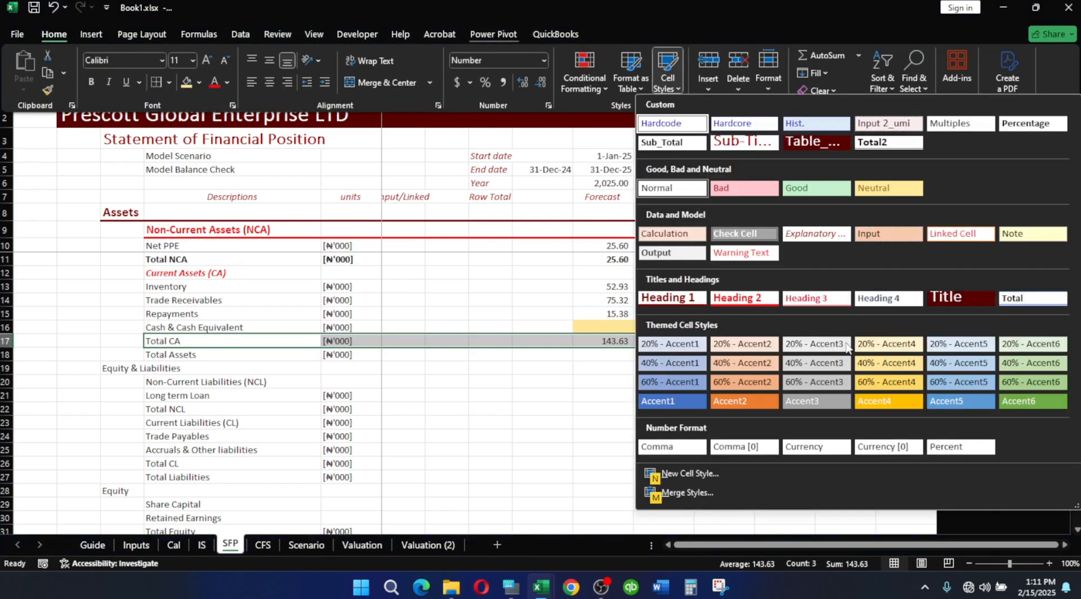
click(680, 144)
click(514, 391)
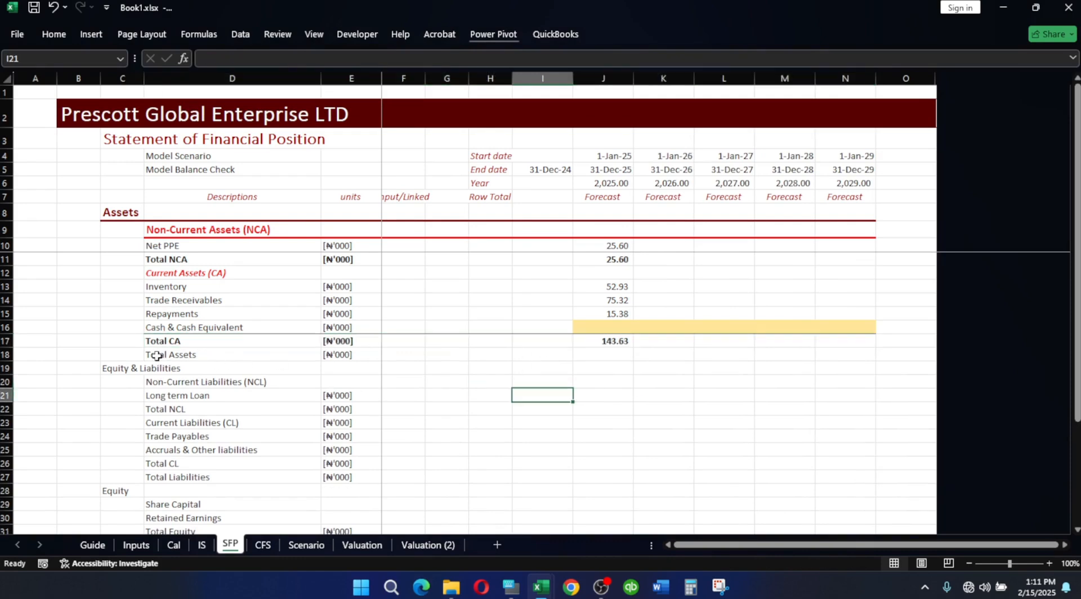
- Apply the Total2 cell style to the Total Assets row, D18:N18
drag(157, 356, 835, 351)
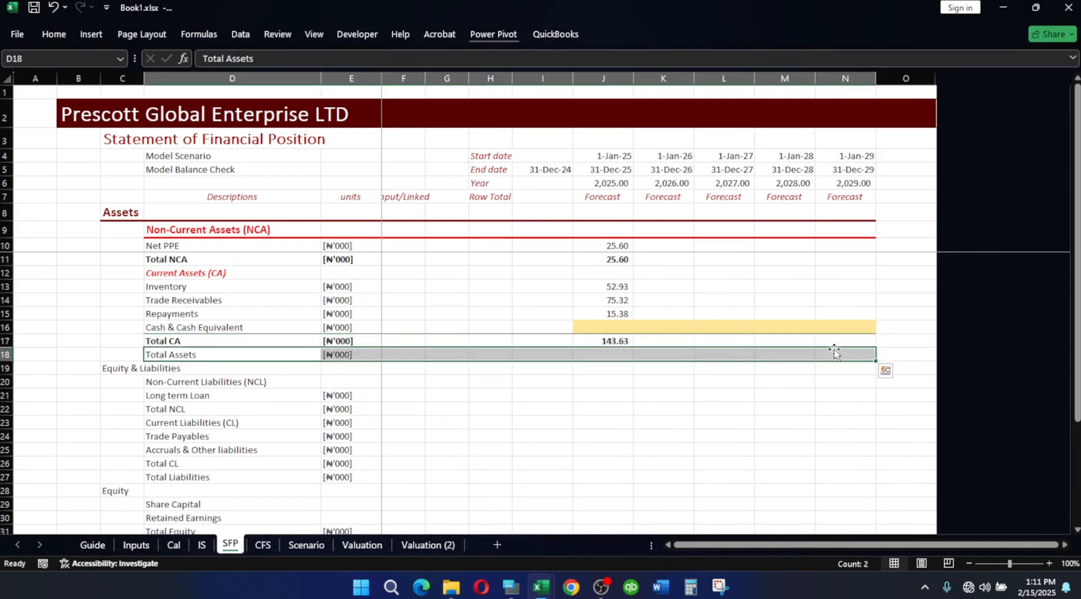
key(alt+h)
key(j)
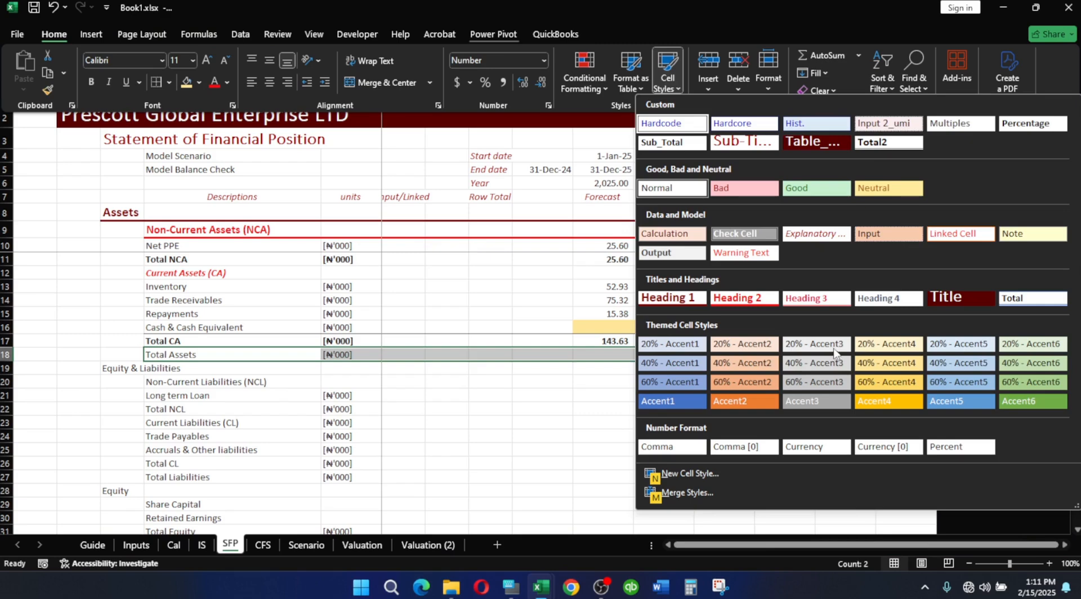
click(883, 144)
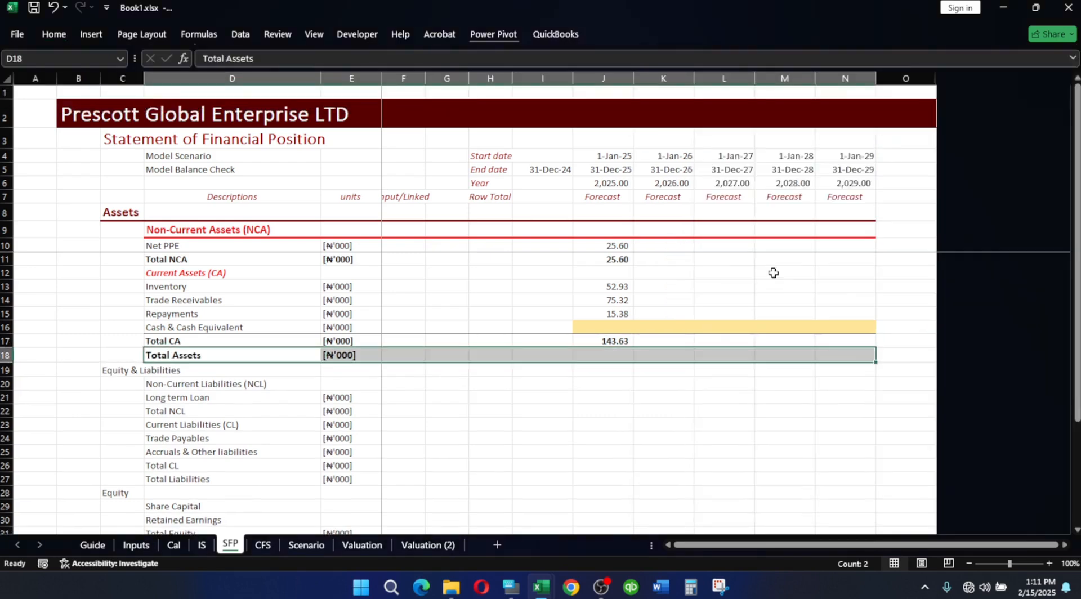
- Calculate the 2025 Total Assets in J18 by adding Total NCA and Total CA with =J11+J17
click(614, 358)
text(=)
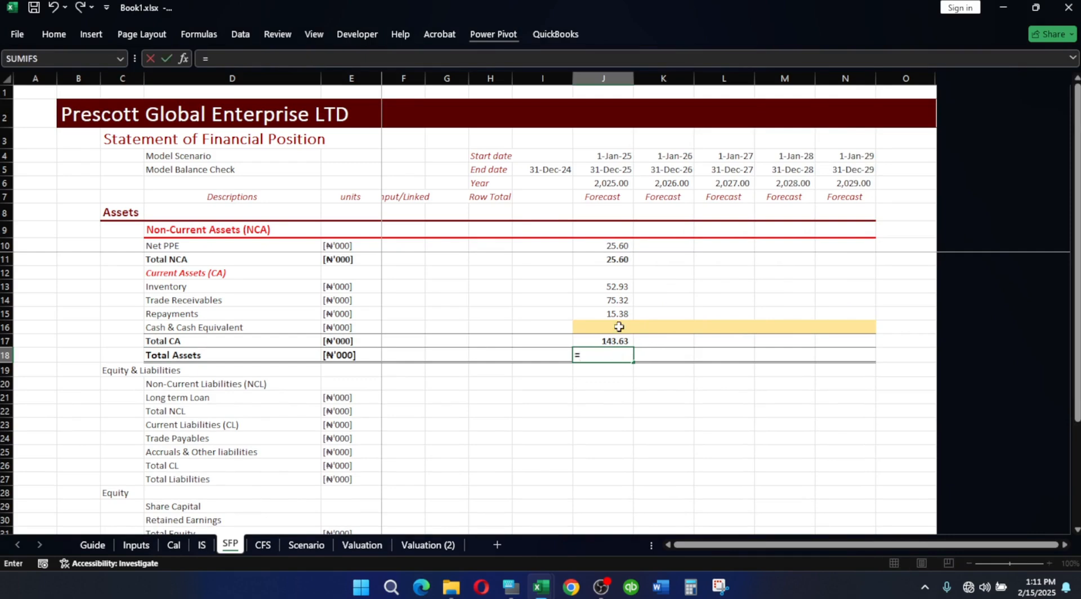
click(618, 258)
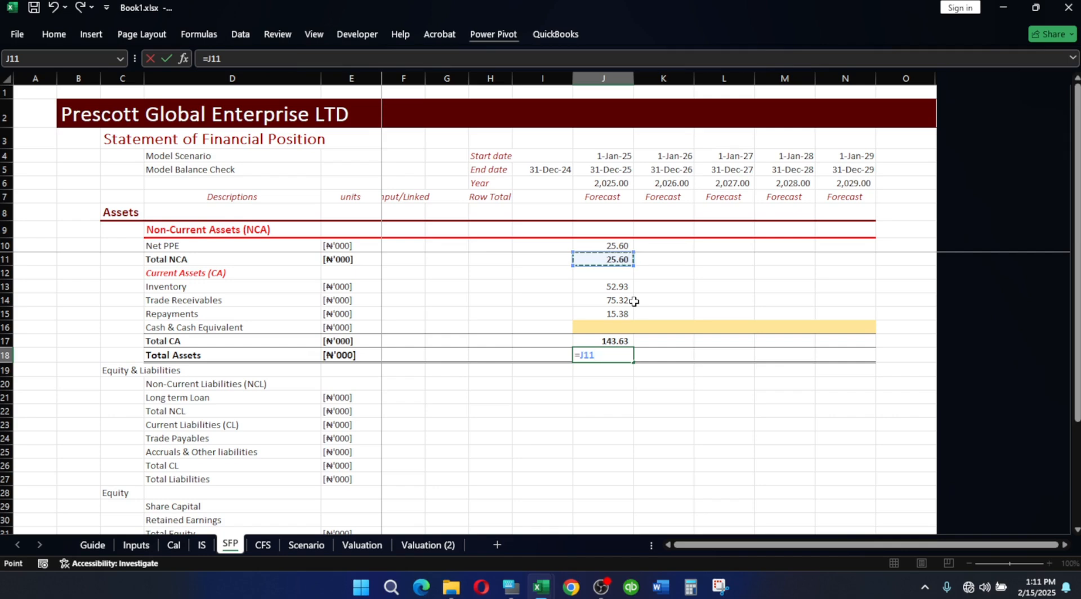
text(+)
click(618, 341)
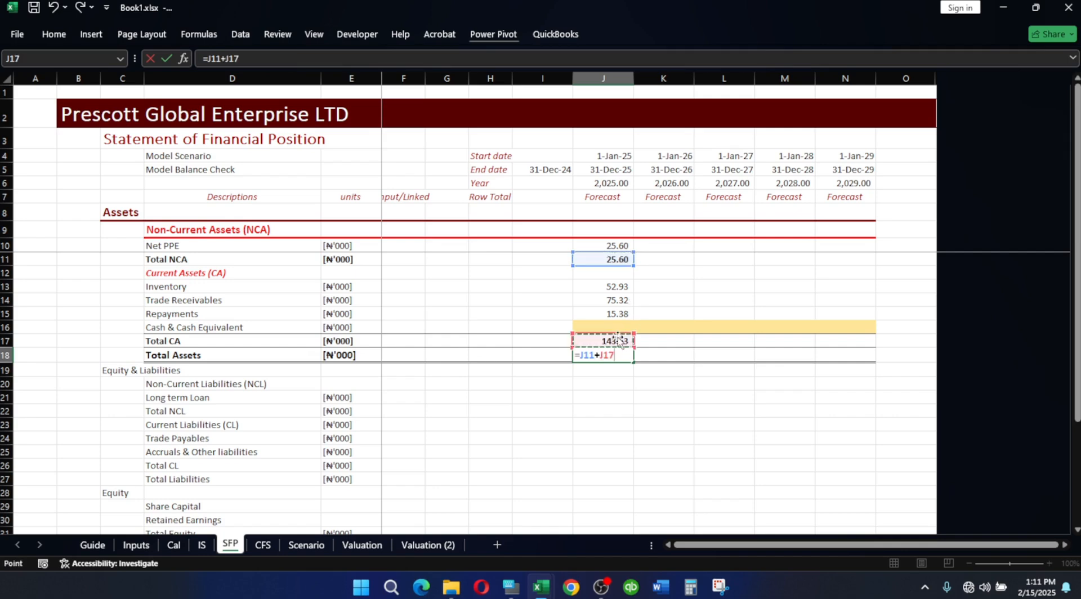
key(Return)
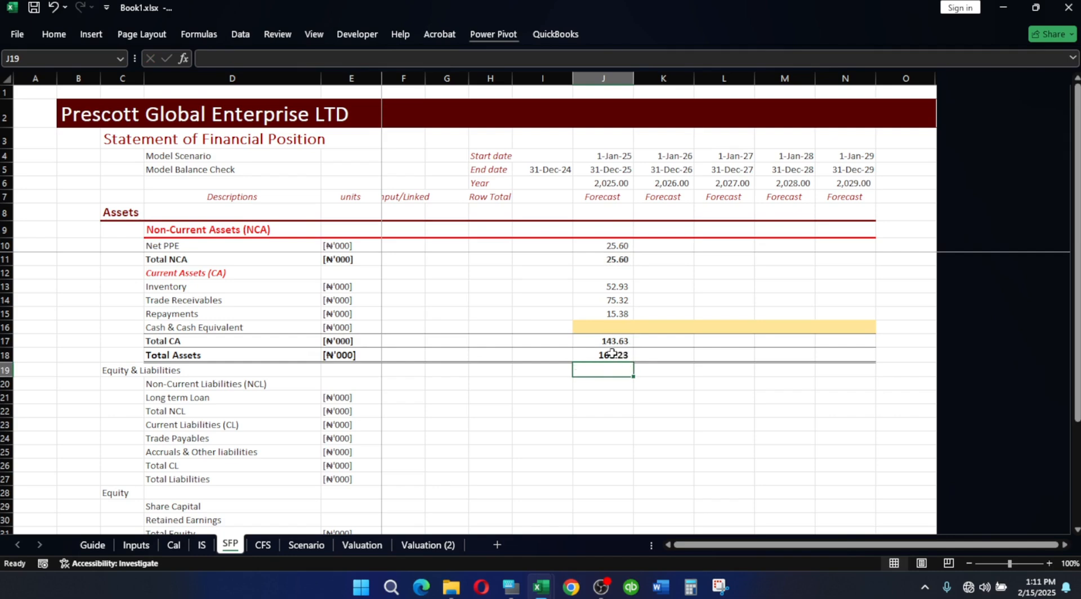
- Copy the 2025 asset formulas in J10:J18 across the forecast years 2026 to 2029, columns K to N
click(615, 355)
click(609, 259)
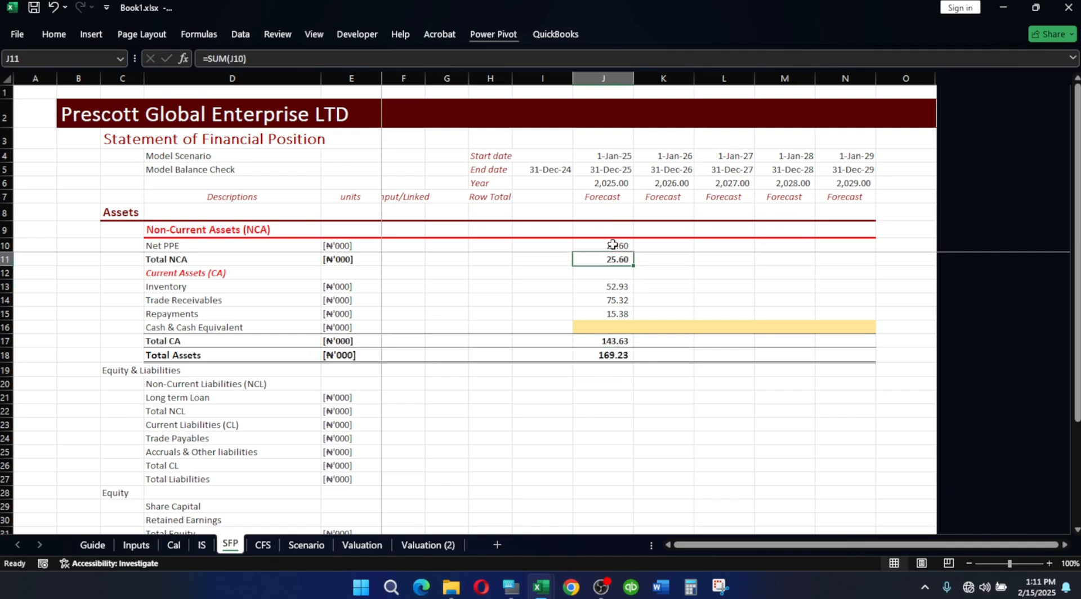
drag(612, 246, 606, 370)
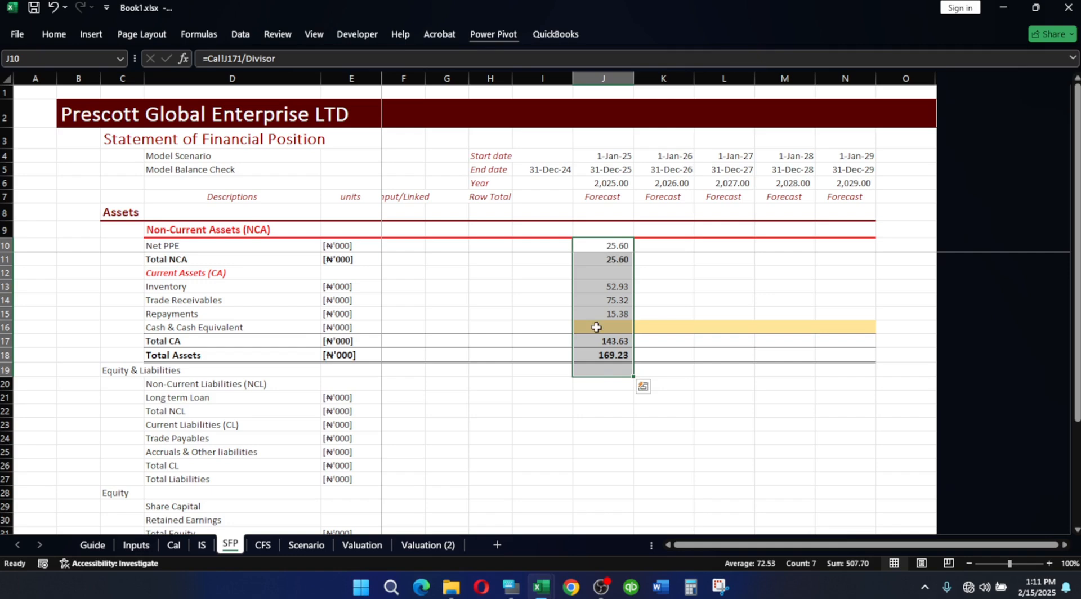
click(609, 246)
drag(609, 244, 860, 340)
click(709, 401)
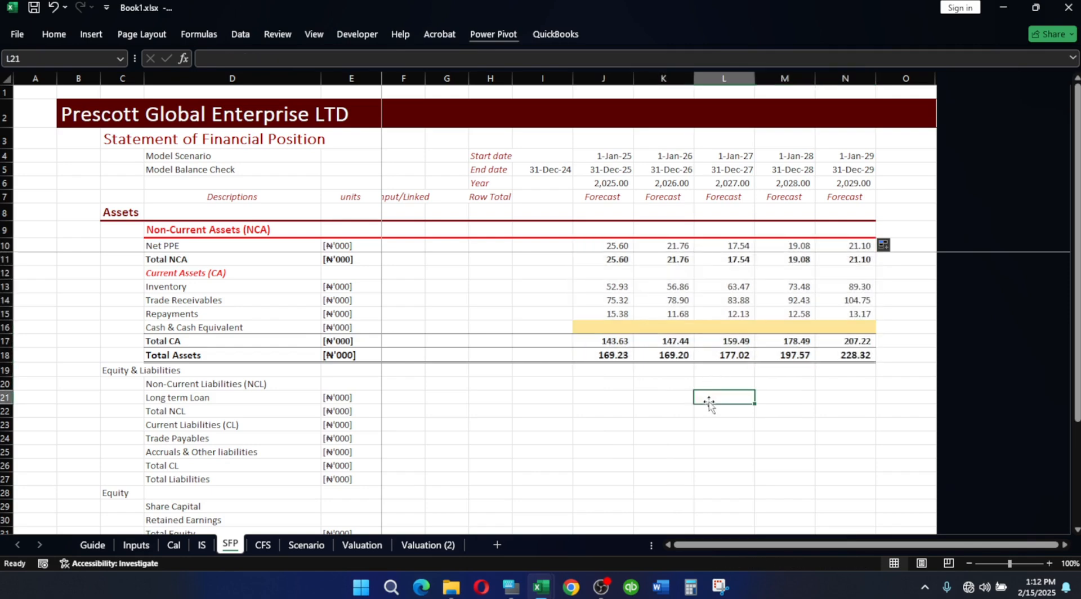
- Apply the Heading 1 cell style to the Equity & Liabilities row, C19:N19
click(111, 372)
drag(111, 372, 836, 376)
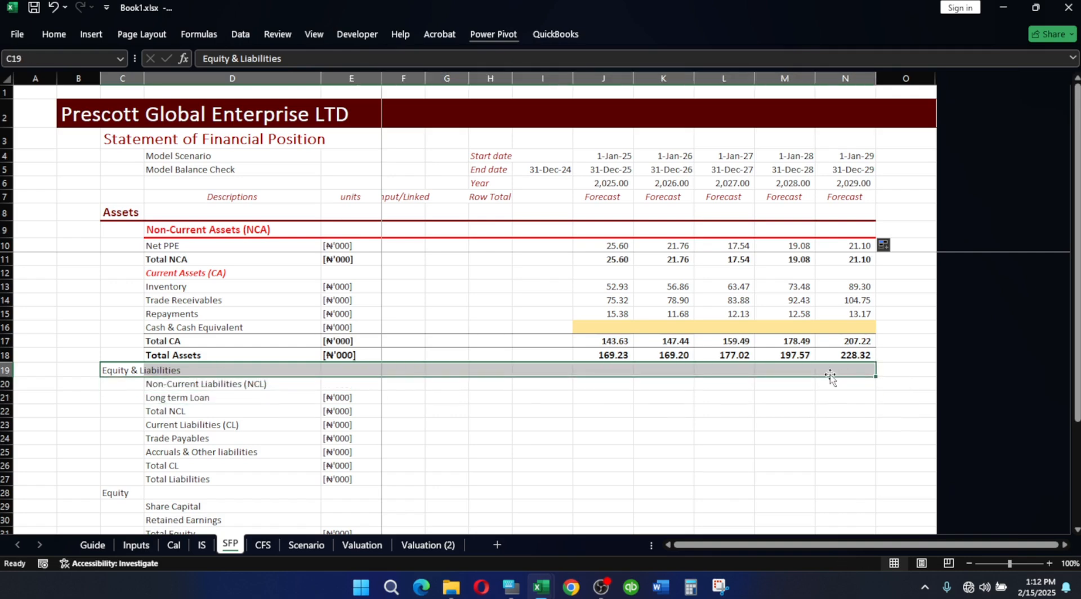
key(alt+h)
key(j)
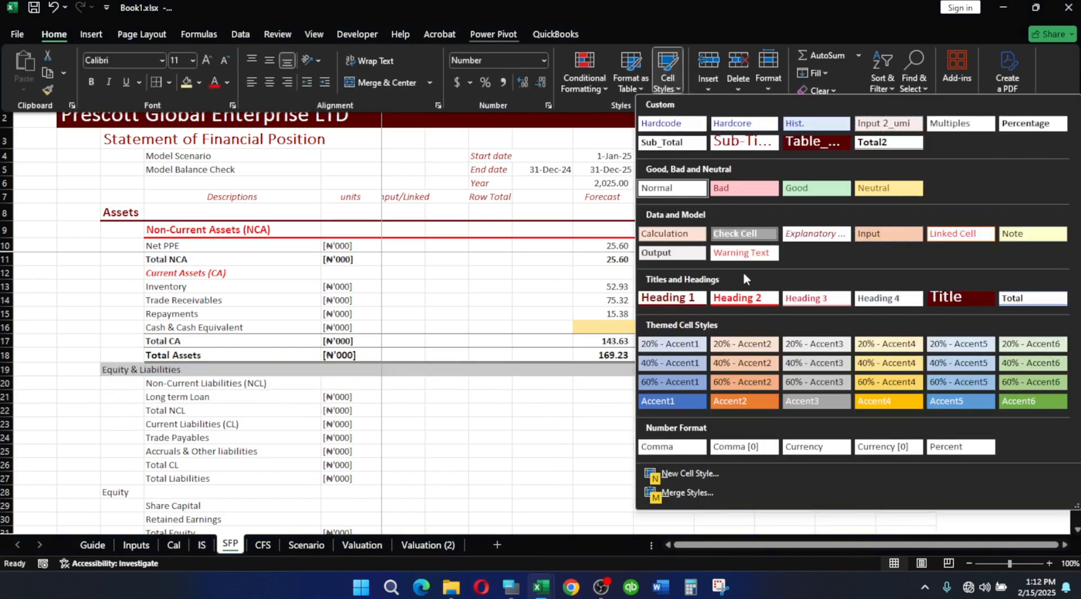
click(661, 297)
- Apply the Heading 2 cell style to the Non-Current Liabilities (NCL) row, D20:N20
click(171, 388)
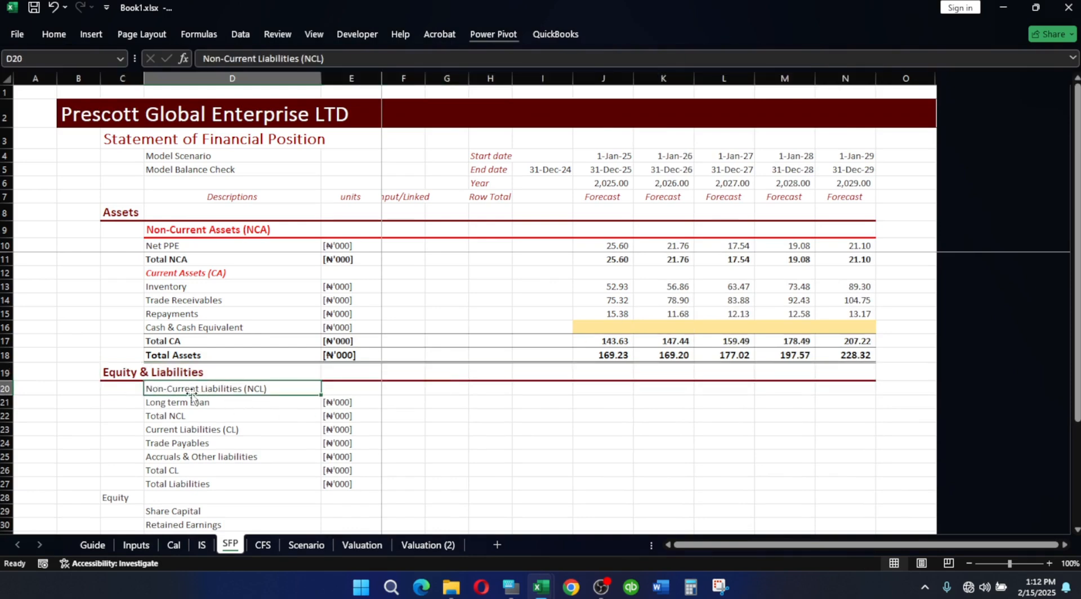
drag(346, 388, 847, 398)
key(alt+h)
key(j)
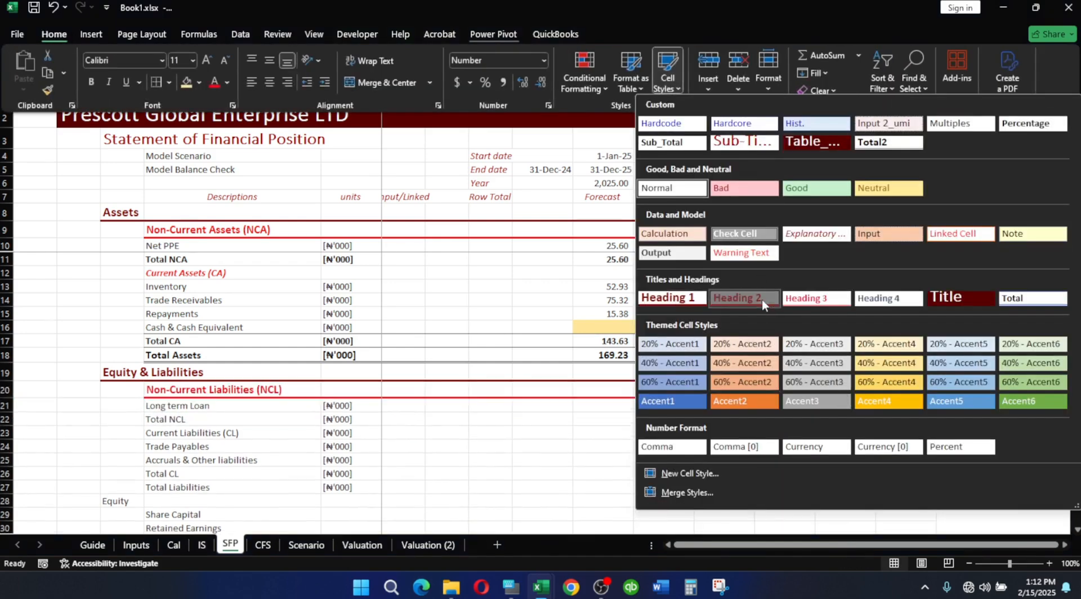
key(Escape)
click(524, 429)
- Link the 2025 Long term Loan in J21 to the loan schedule's ending balance with =Cal!J138/Divisor
click(182, 405)
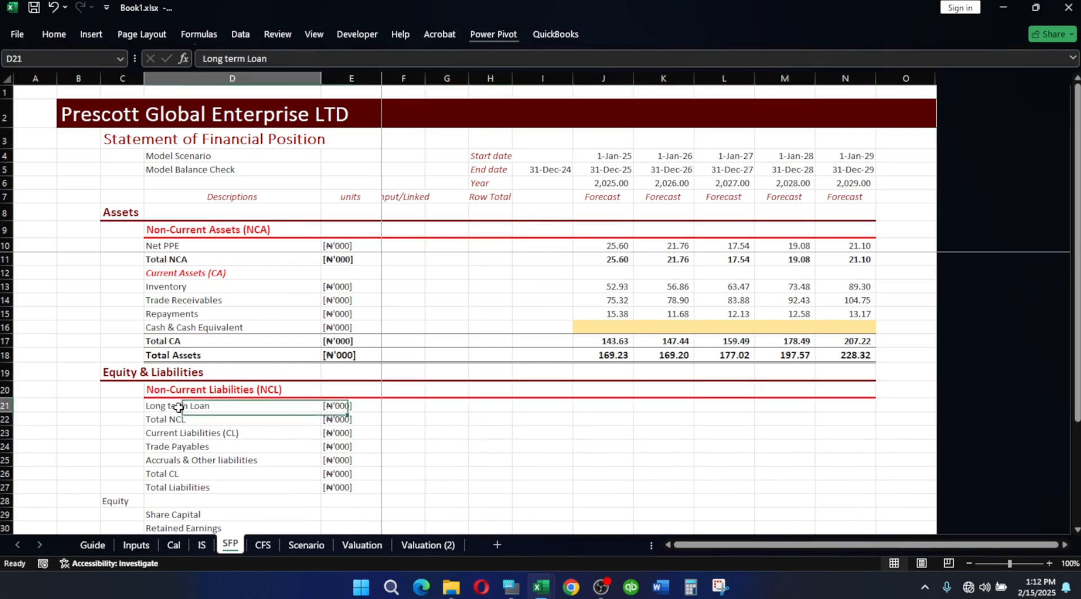
click(603, 405)
text(=)
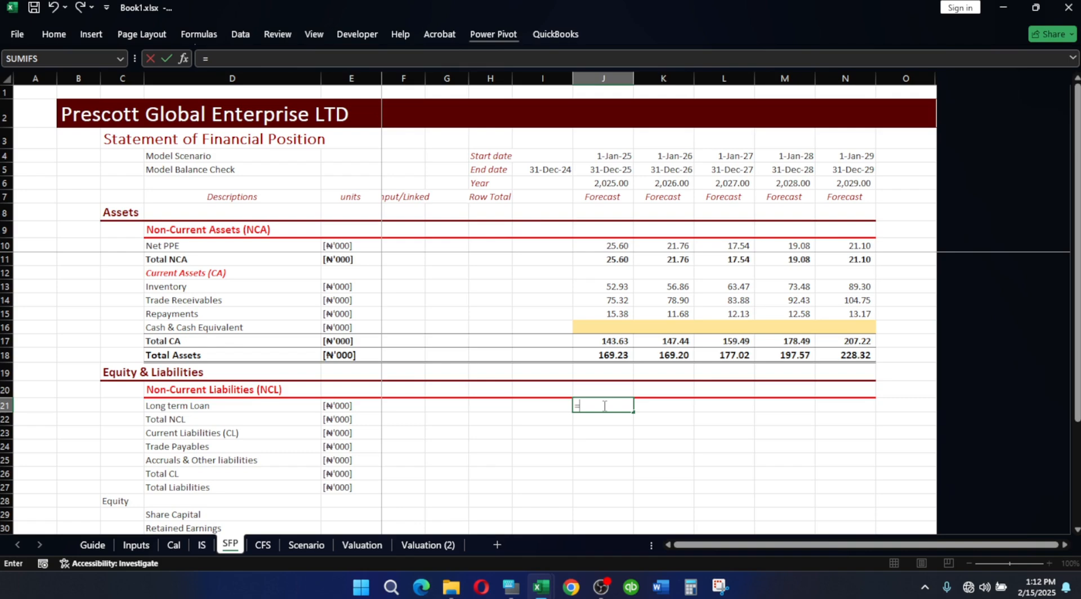
click(173, 545)
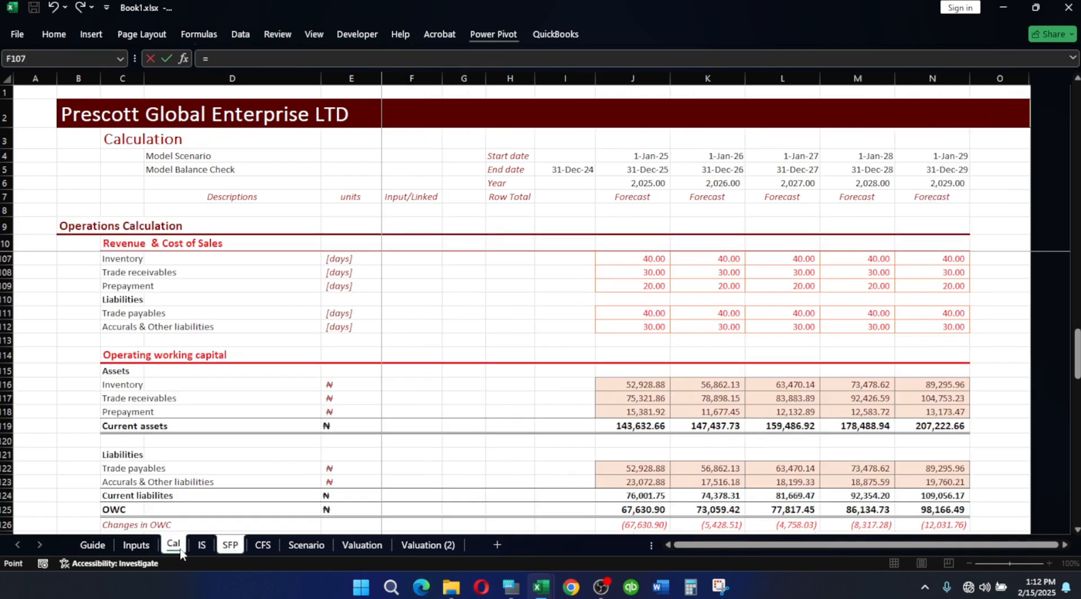
scroll(661, 469, down, 2)
scroll(661, 470, down, 7)
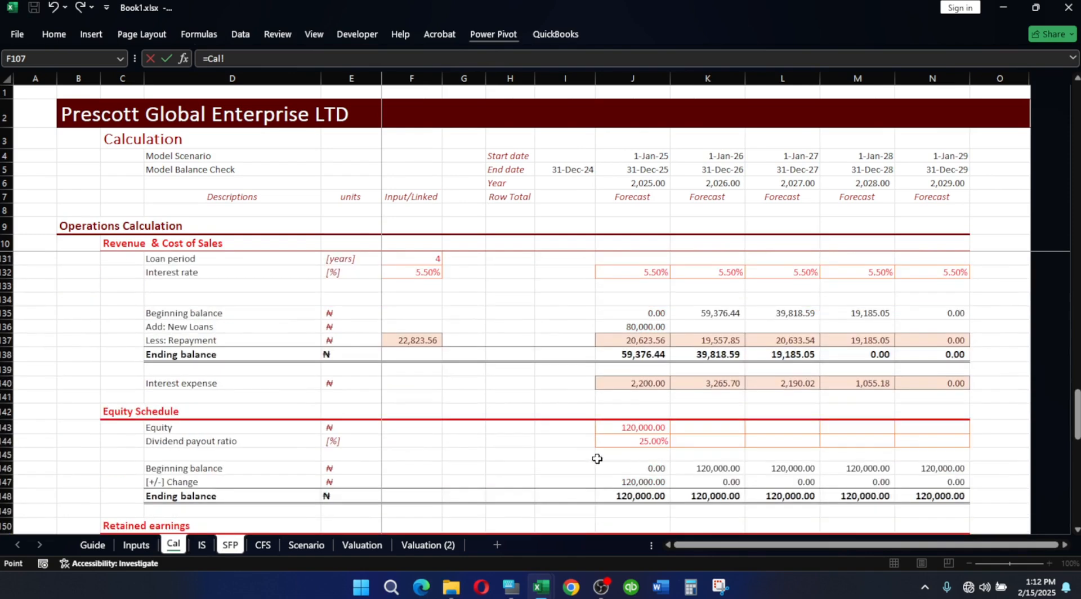
click(648, 355)
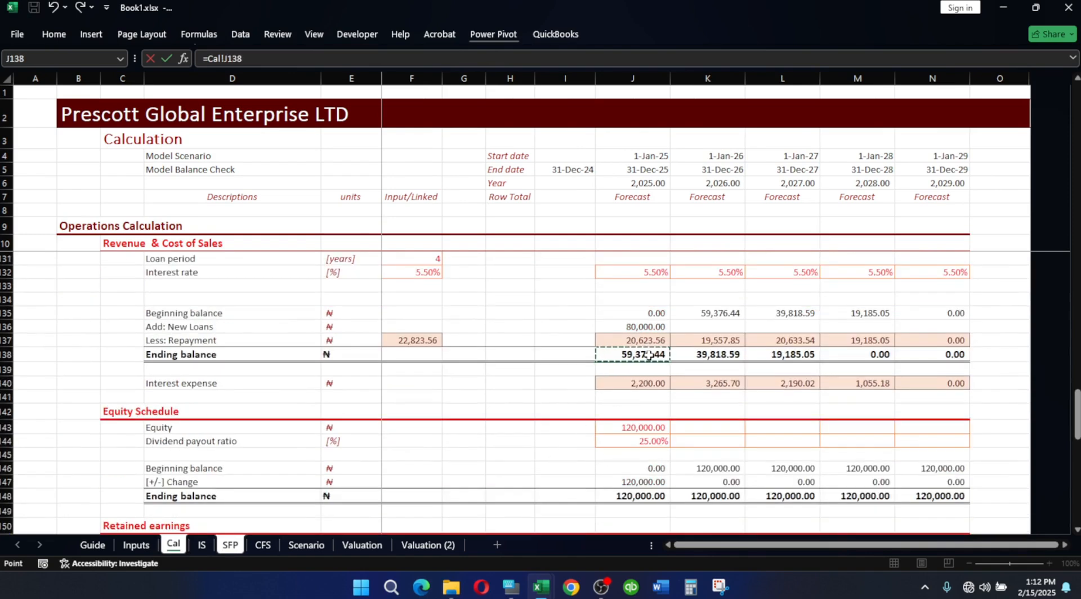
text(/)
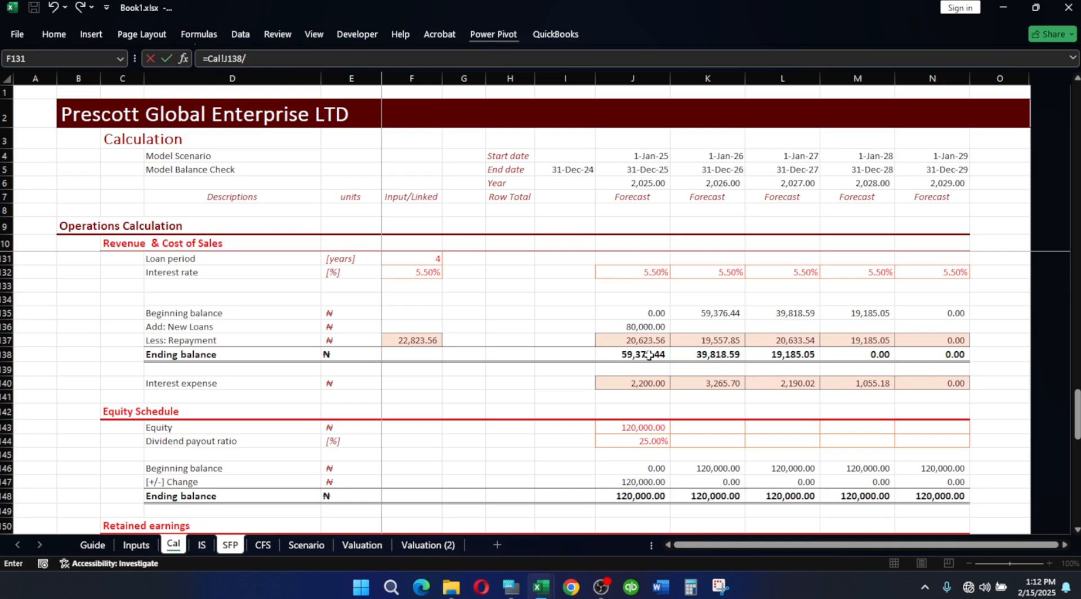
text(len)
key(BackSpace)
key(BackSpace)
key(BackSpace)
text(d)
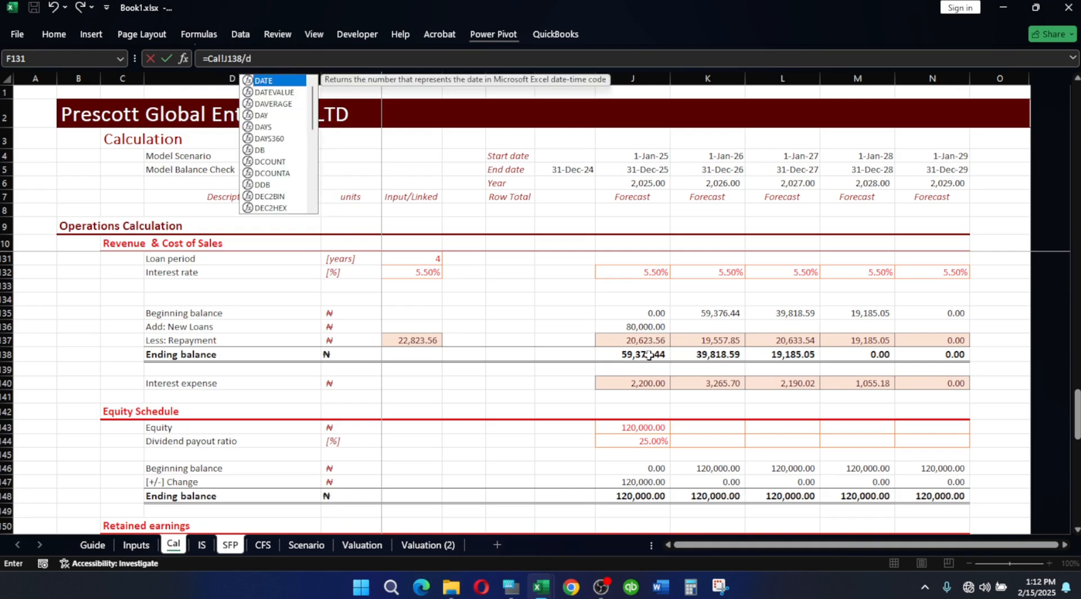
text(i)
key(Down)
key(Tab)
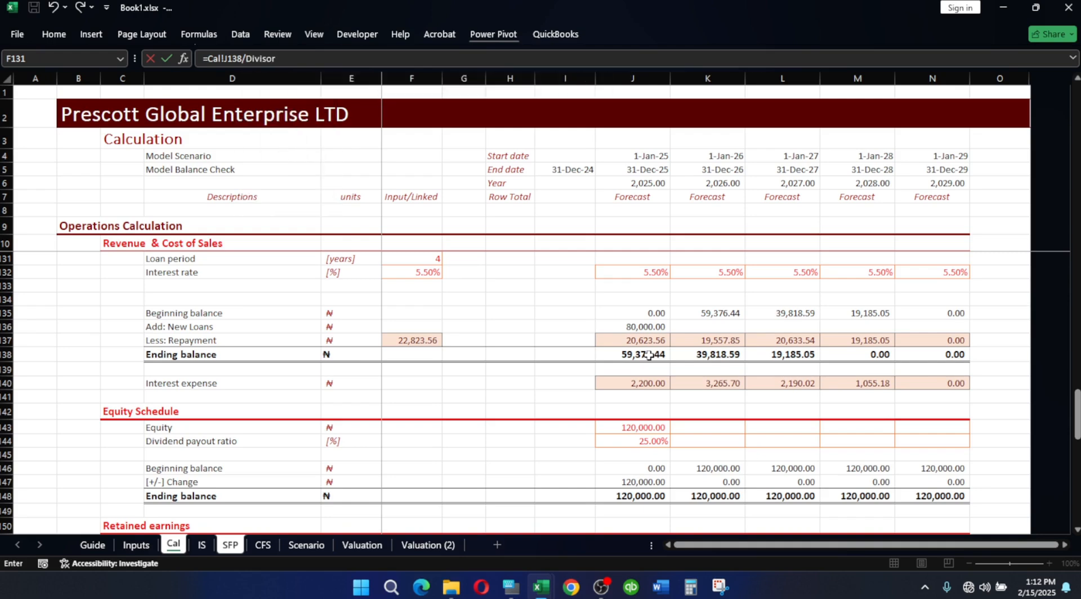
key(Return)
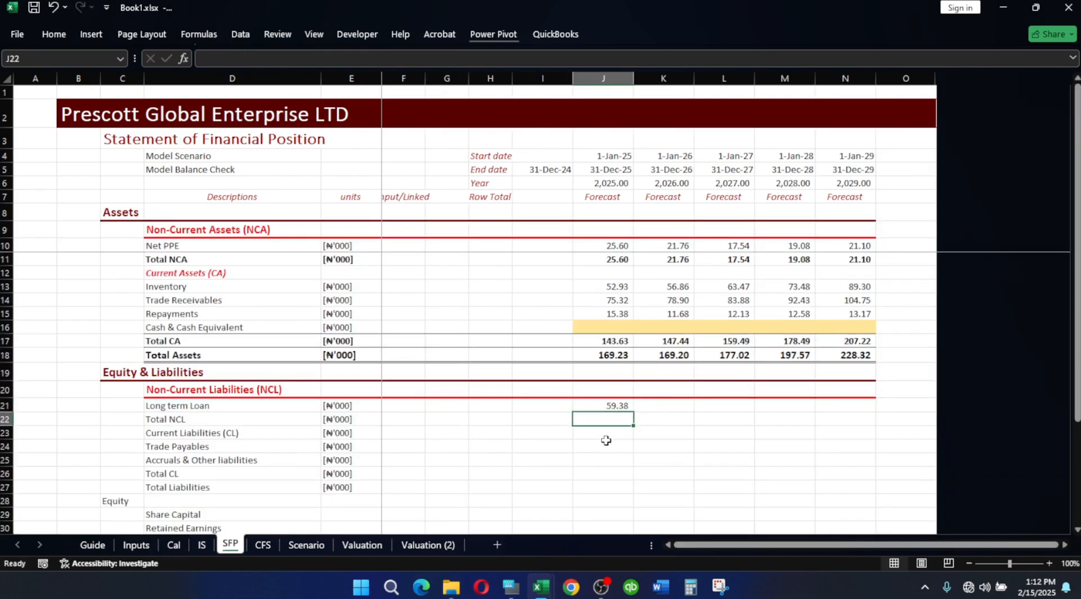
- Apply the Sub_Total cell style to the Total NCL row, D22:N22
drag(168, 420, 842, 424)
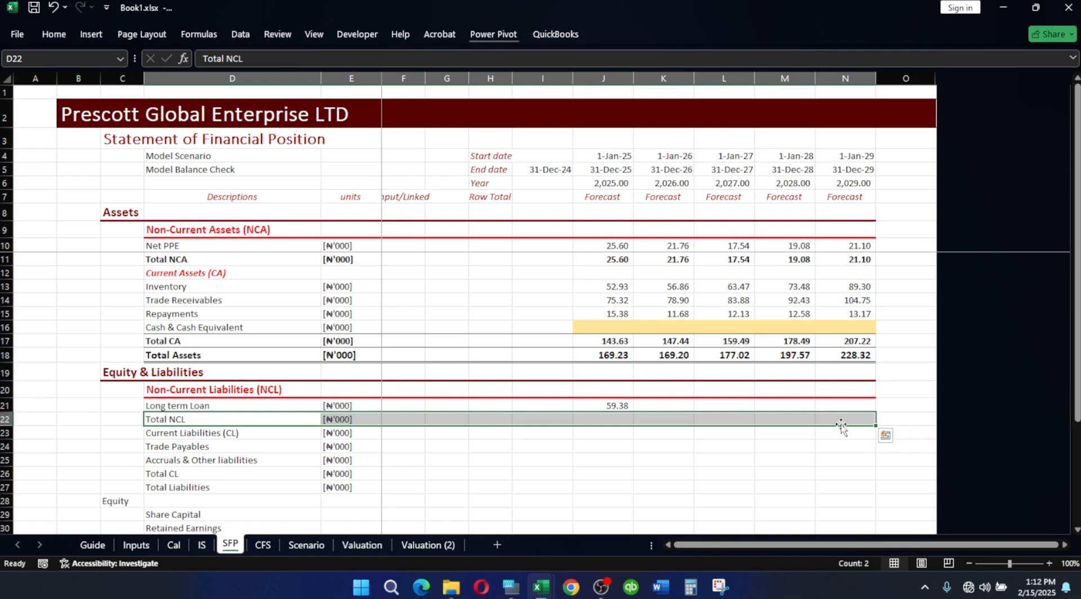
key(alt+h)
key(j)
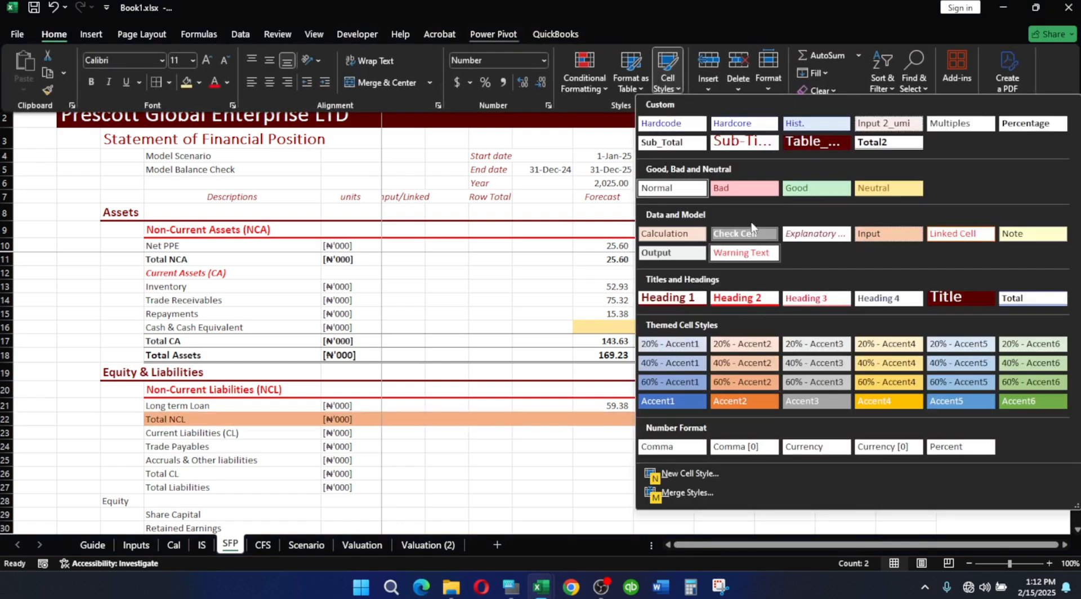
key(Escape)
- Calculate the 2025 Total NCL in J22 with =SUM(J21) and copy J21:J22 across the forecast years through column N
click(619, 420)
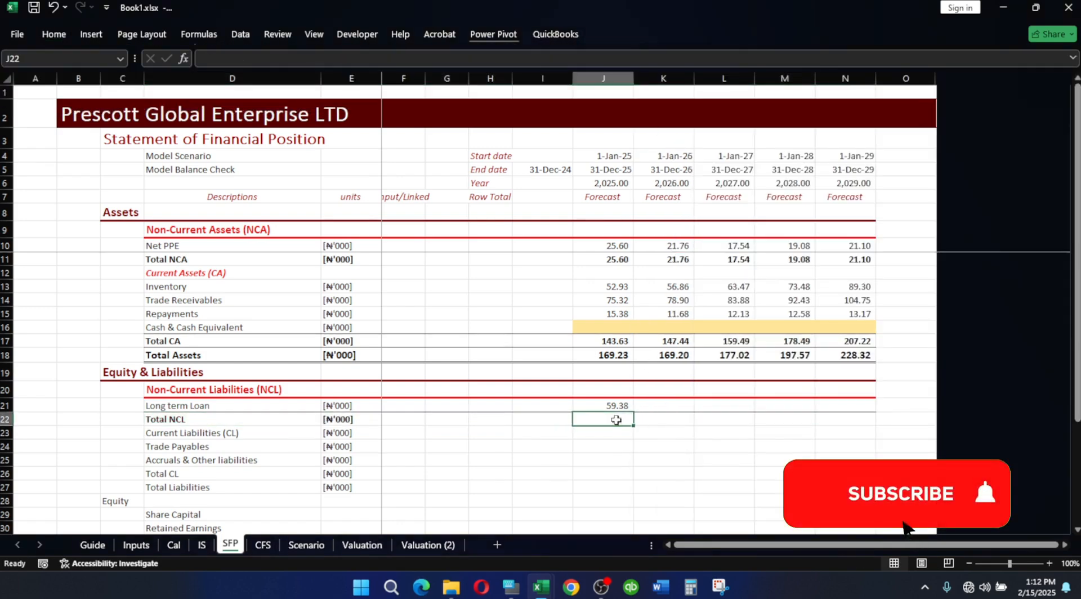
key(alt+equal)
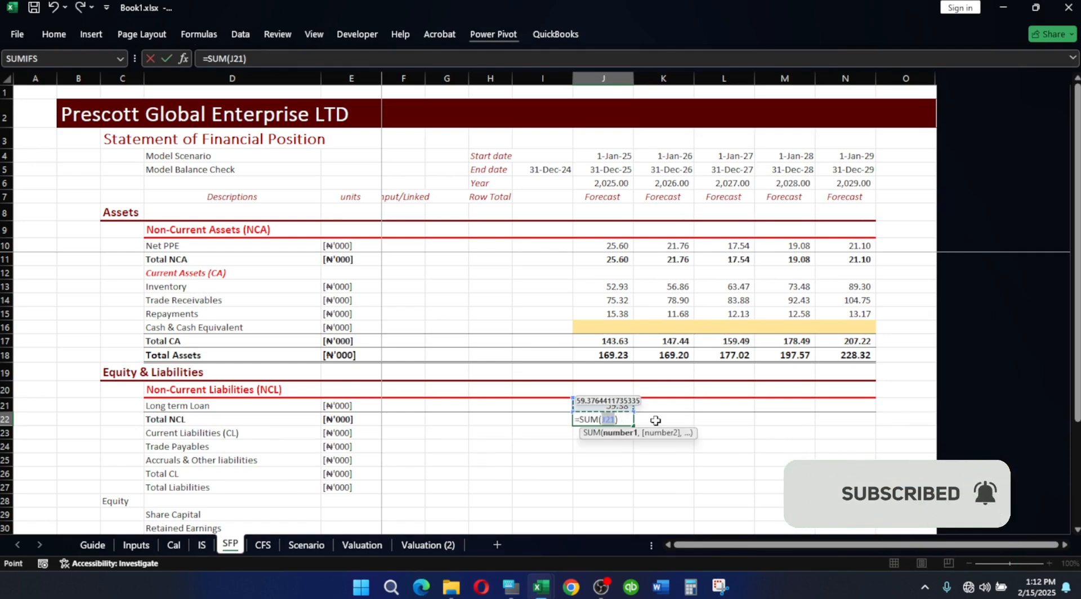
key(Return)
drag(624, 407, 876, 426)
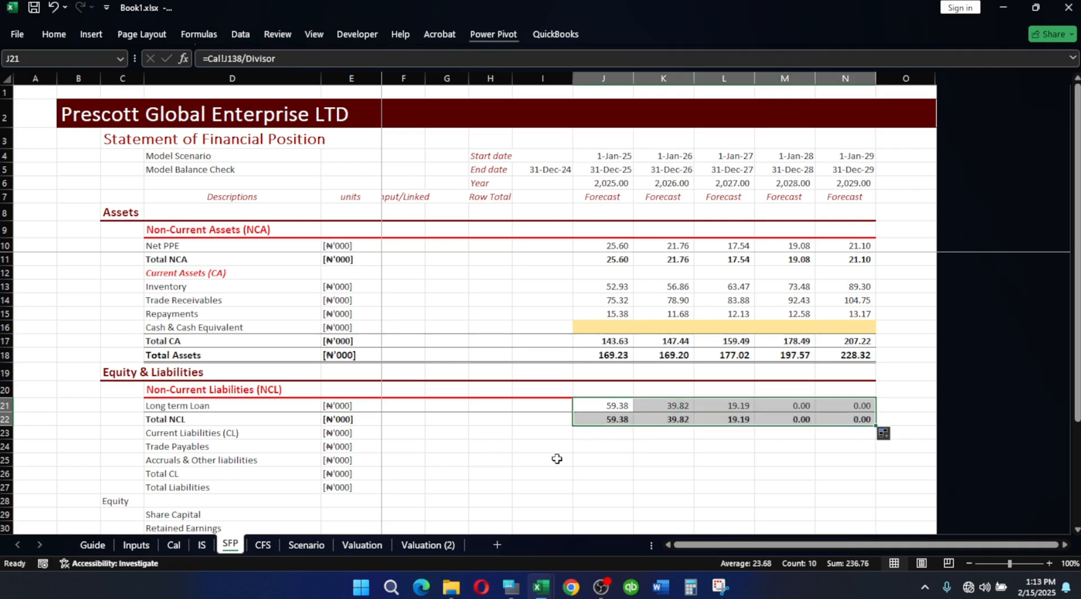
click(611, 432)
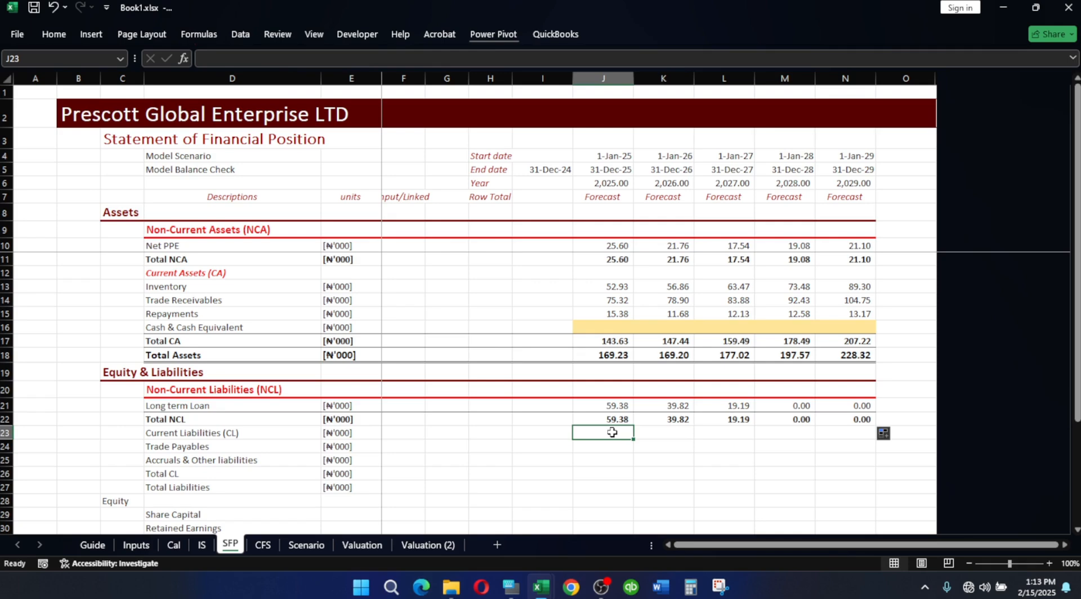
click(605, 323)
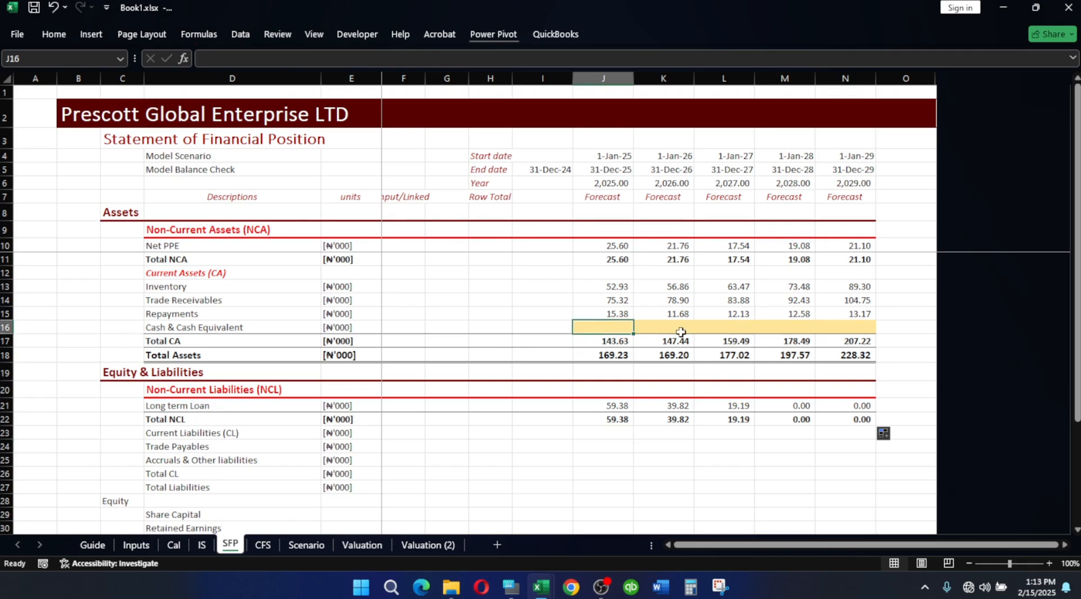
click(618, 434)
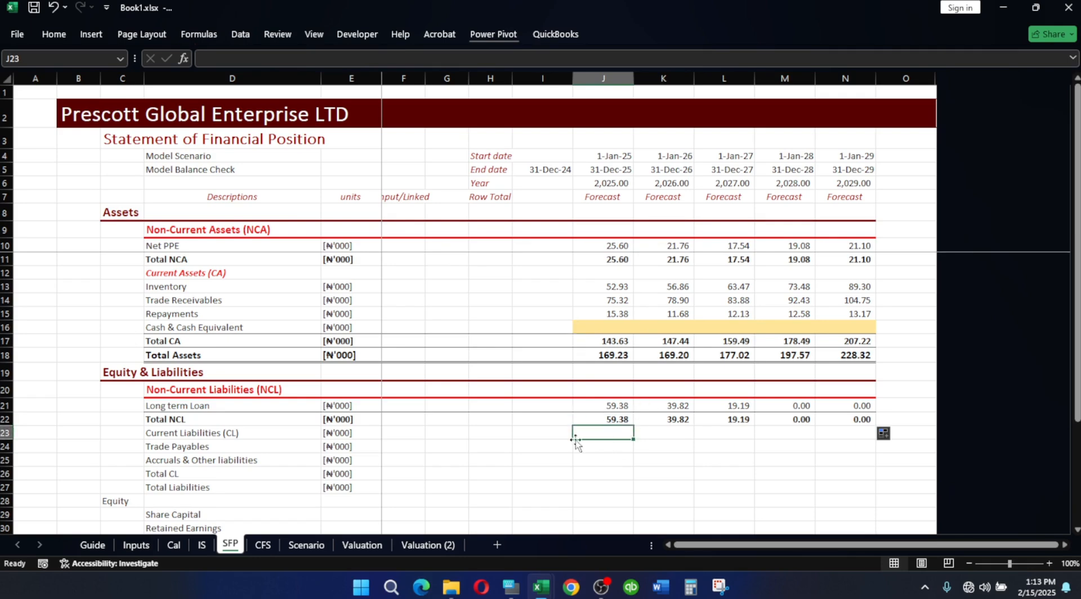
click(185, 436)
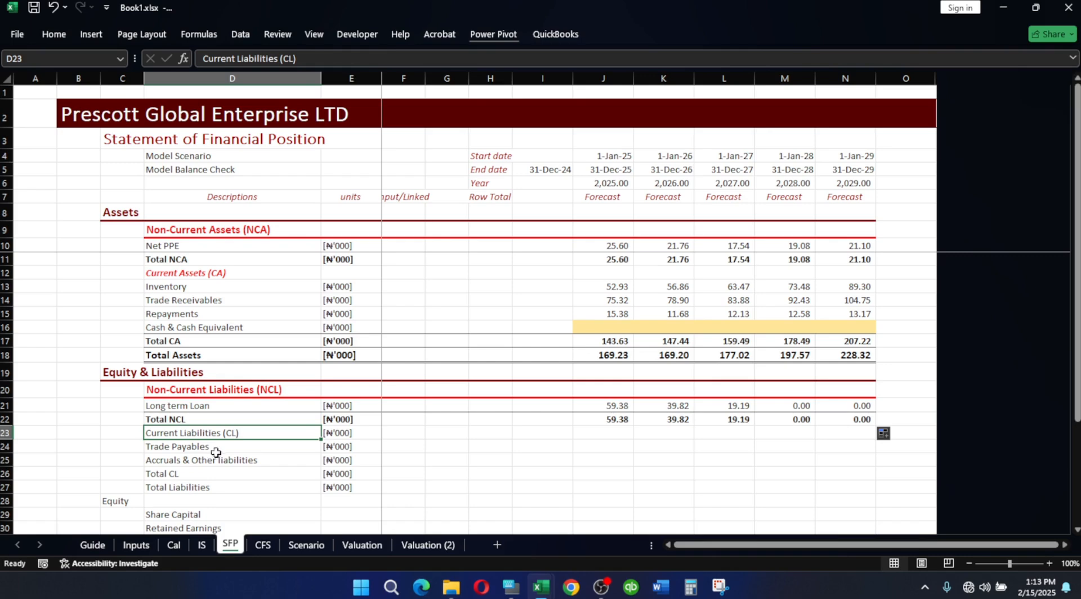
click(608, 445)
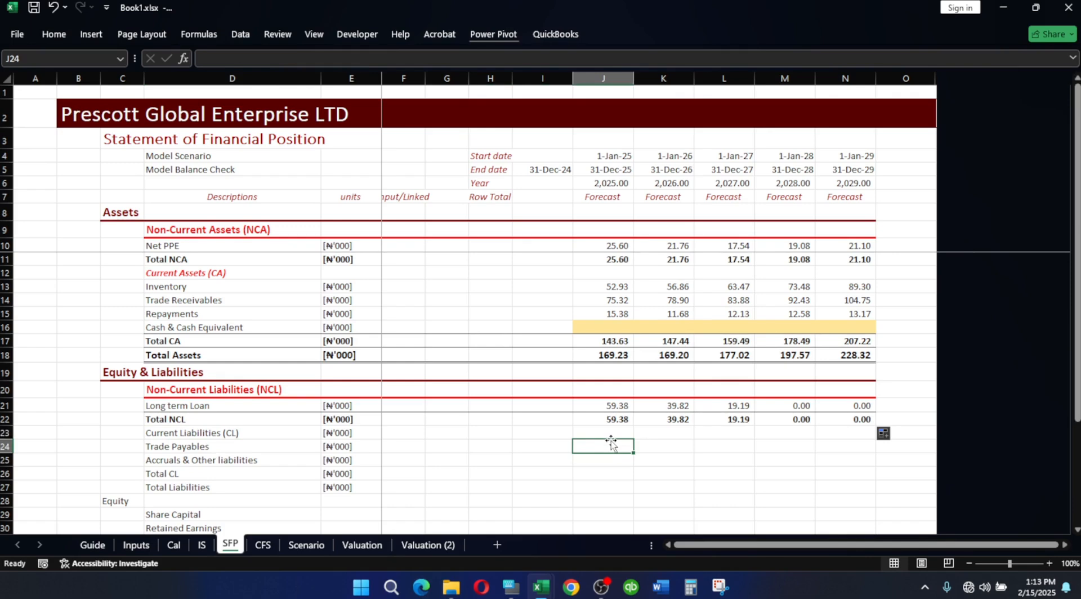
click(224, 448)
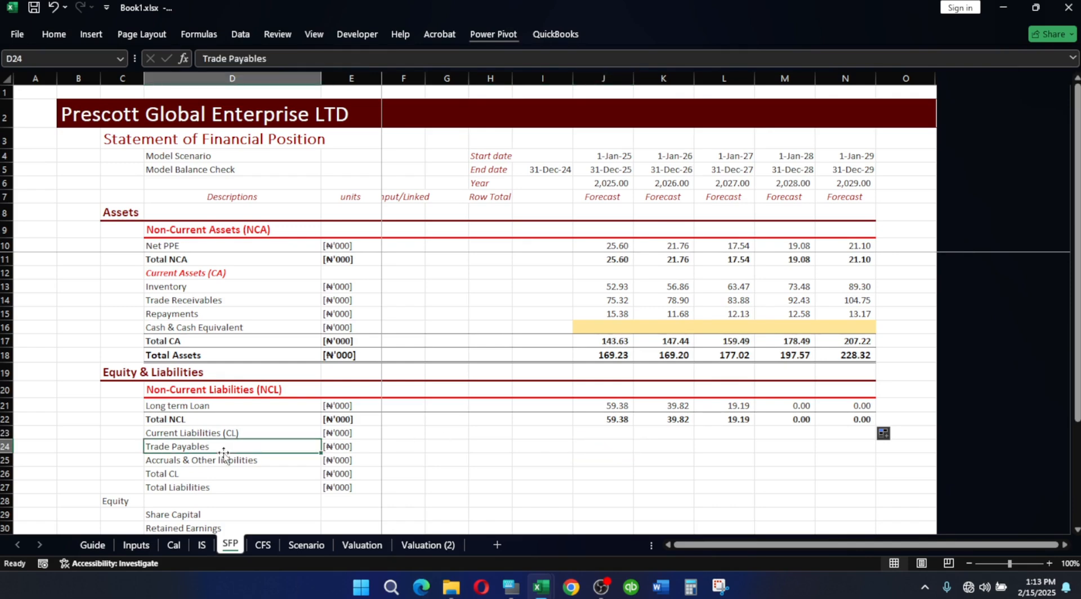
- Clear the unit in E23 and format the Current Liabilities (CL) heading in D23 as red, bold and italic
click(351, 433)
key(BackSpace)
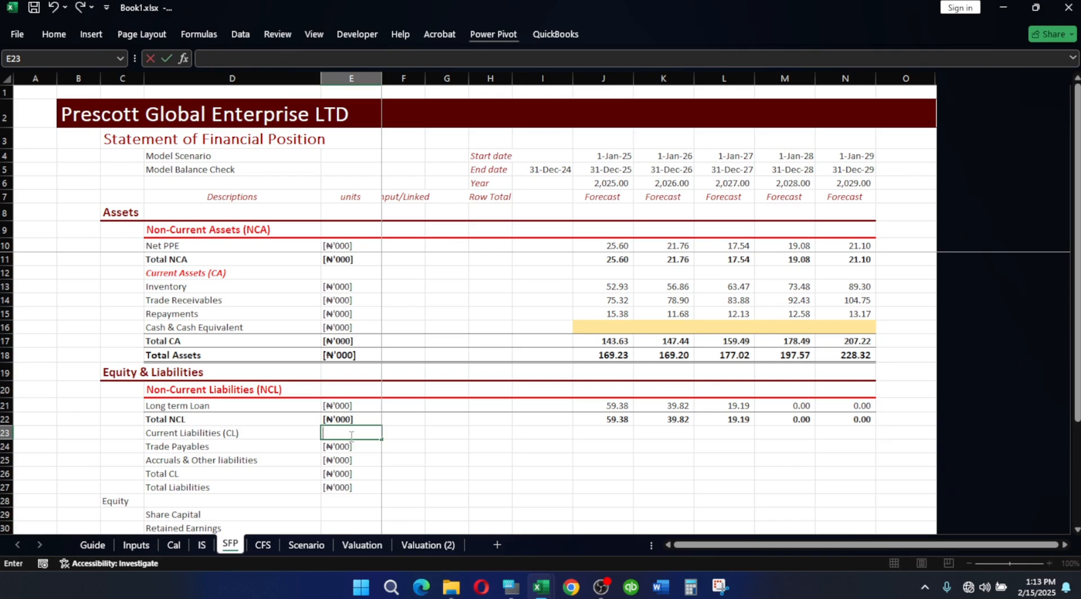
click(201, 433)
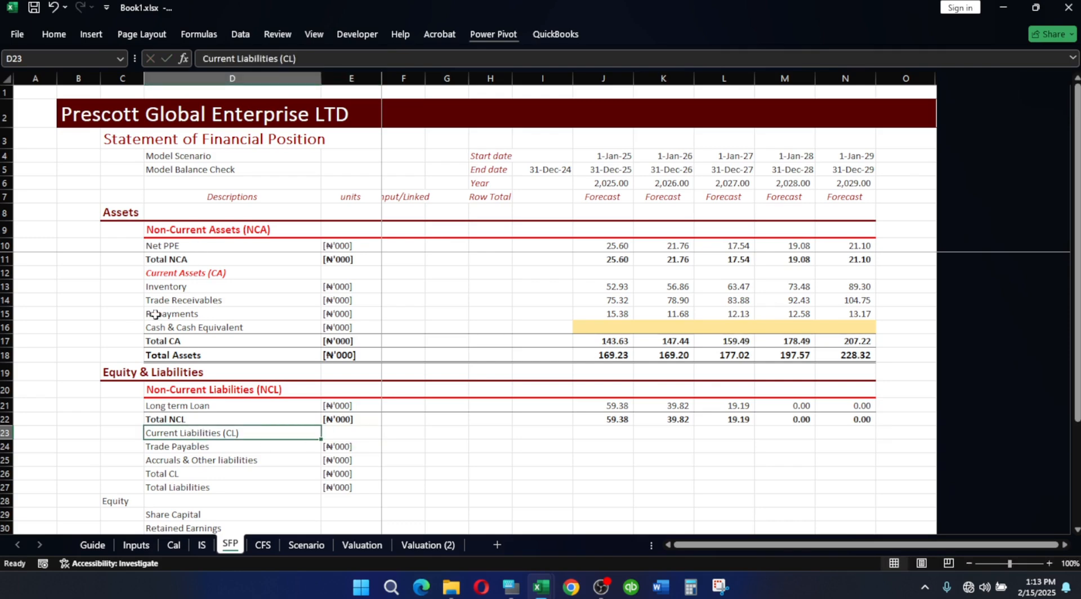
click(51, 32)
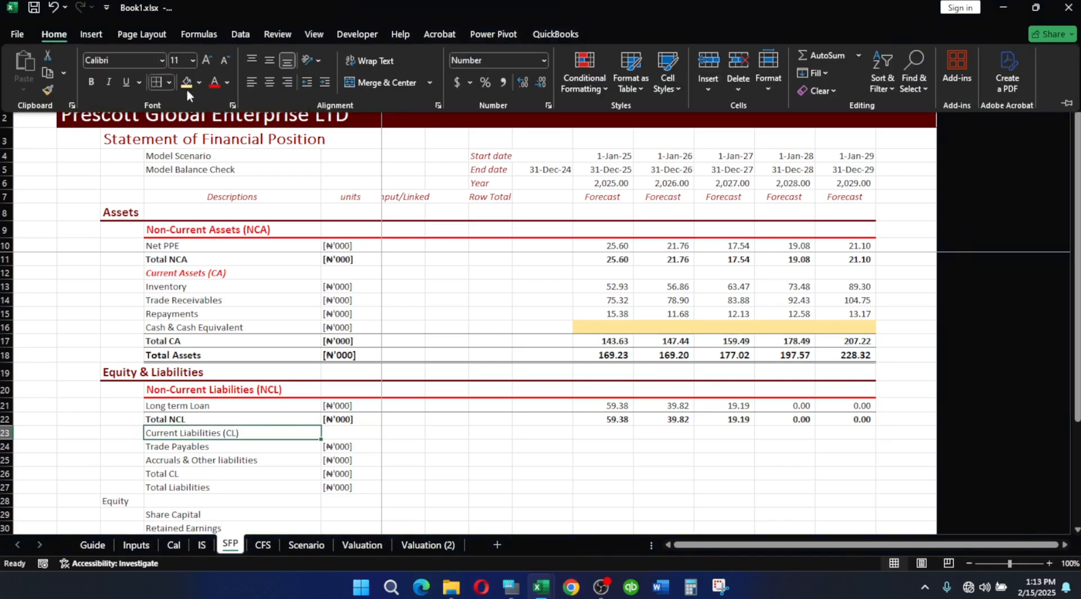
click(216, 81)
key(ctrl+b)
key(ctrl+i)
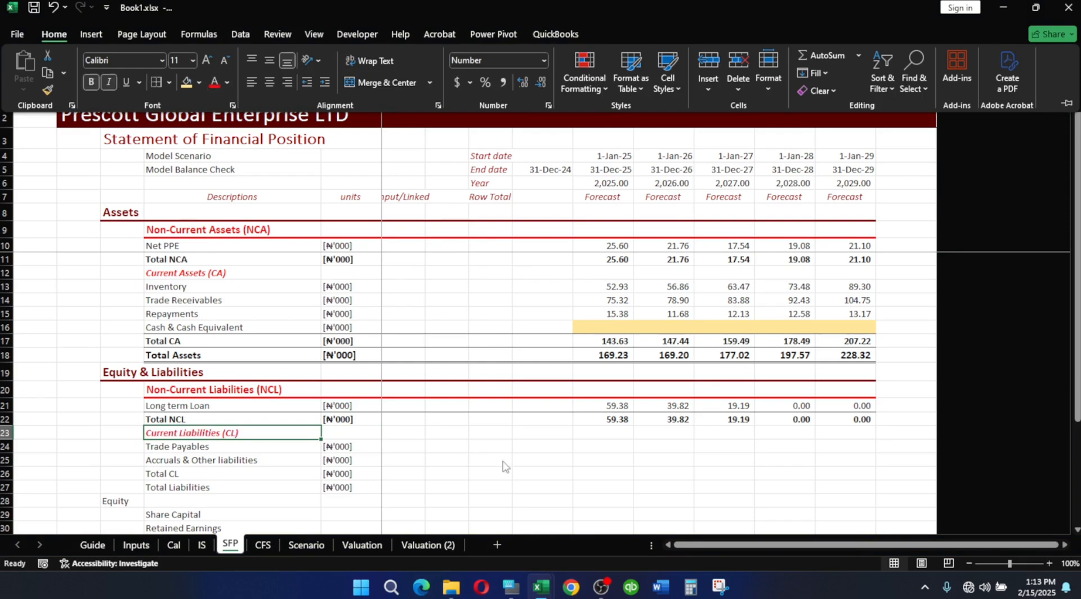
- Link the 2025 Trade Payables in J24 with =Cal!J122/Divisor and copy it across J24:N25 to cover Accruals & Other liabilities
click(620, 455)
click(610, 448)
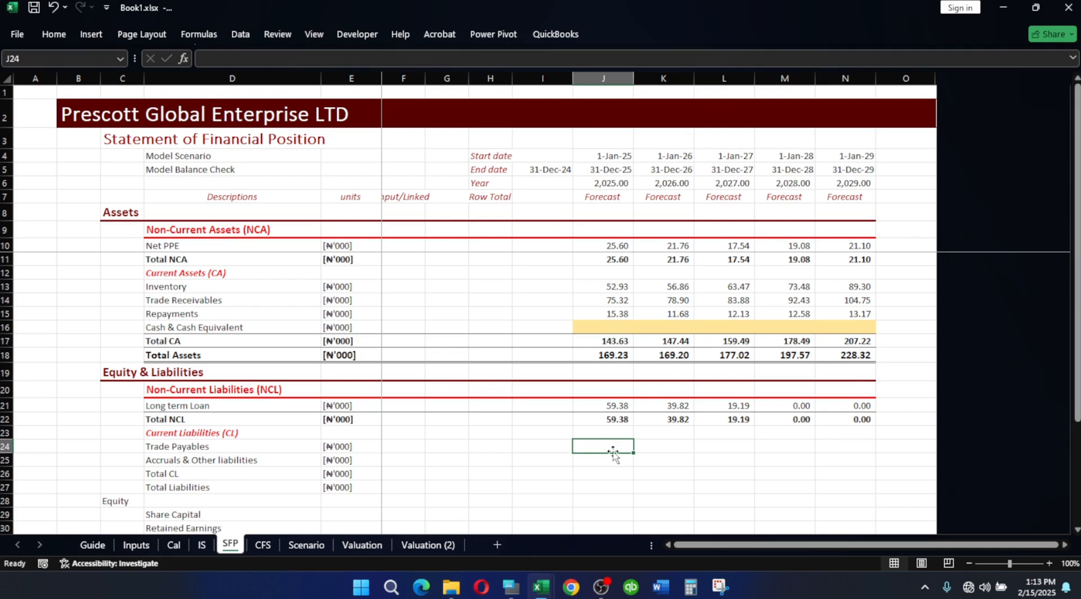
text(=)
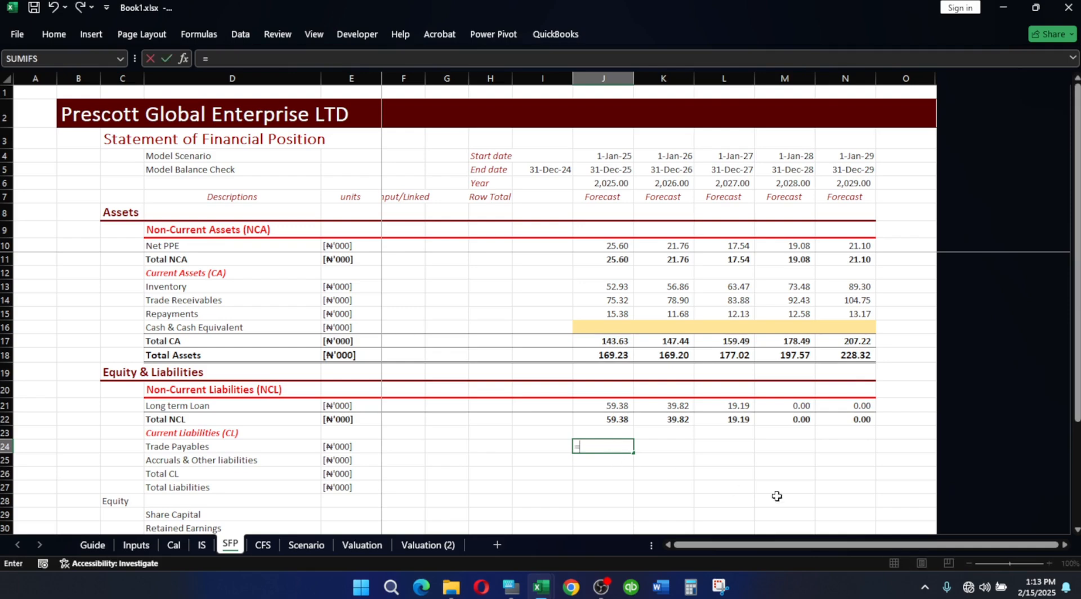
click(178, 547)
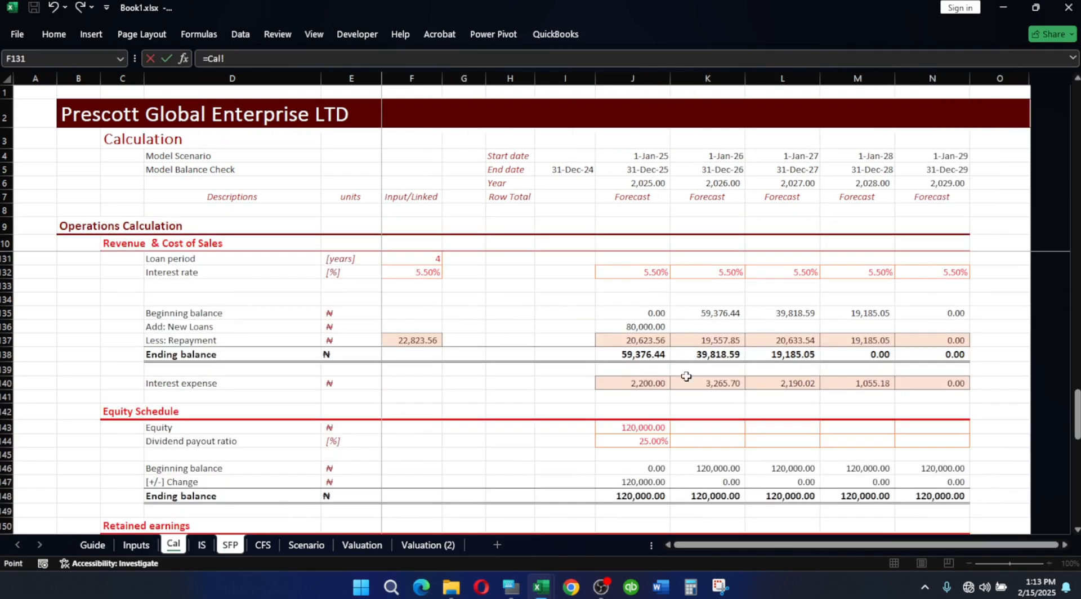
scroll(684, 383, up, 3)
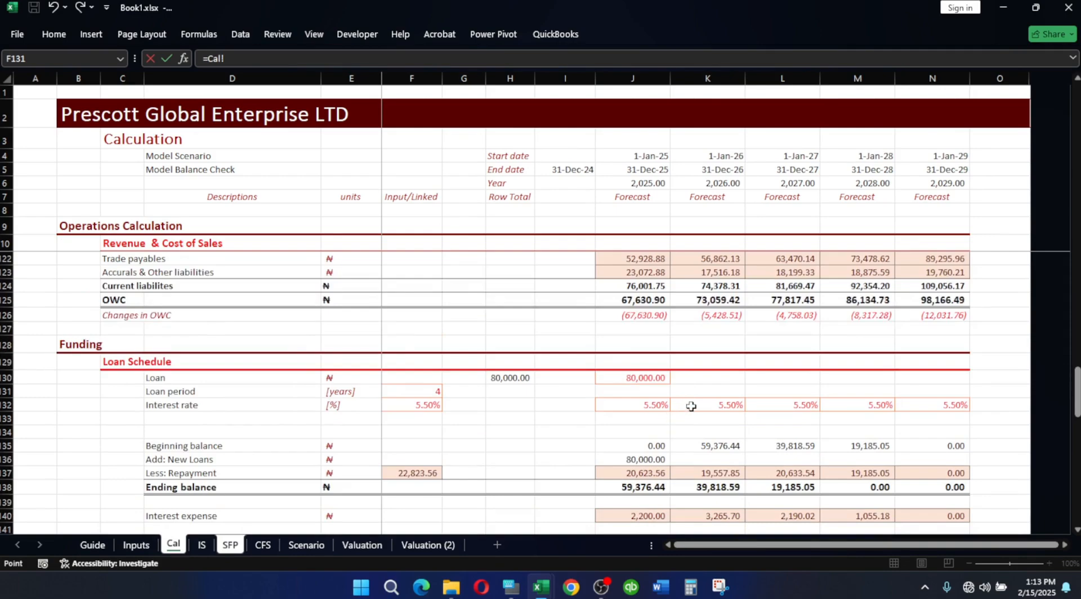
scroll(691, 406, up, 2)
scroll(691, 406, down, 7)
scroll(691, 406, down, 8)
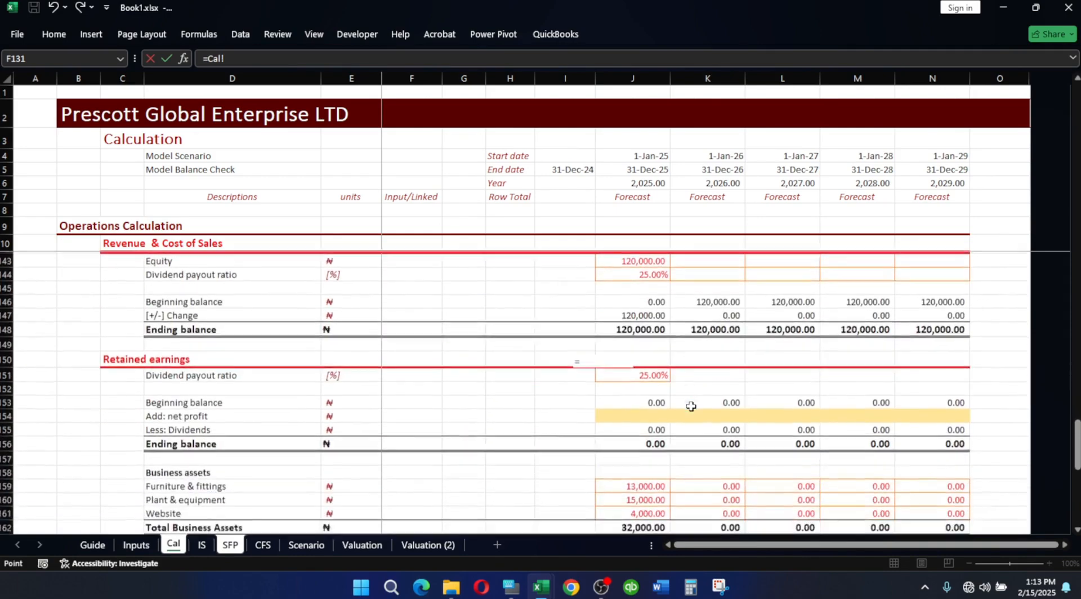
scroll(691, 406, up, 12)
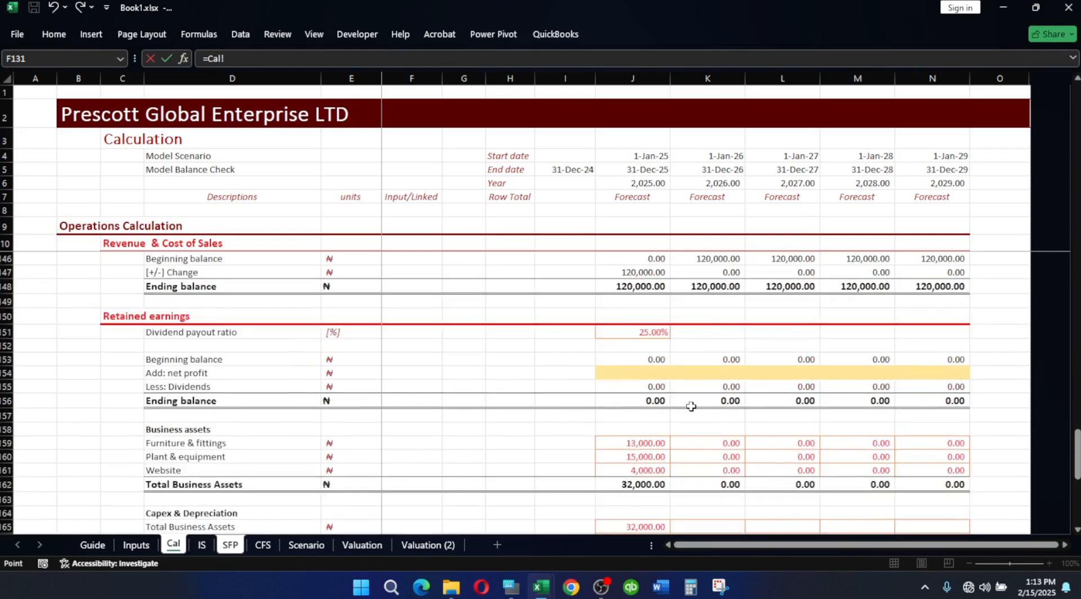
scroll(691, 406, up, 4)
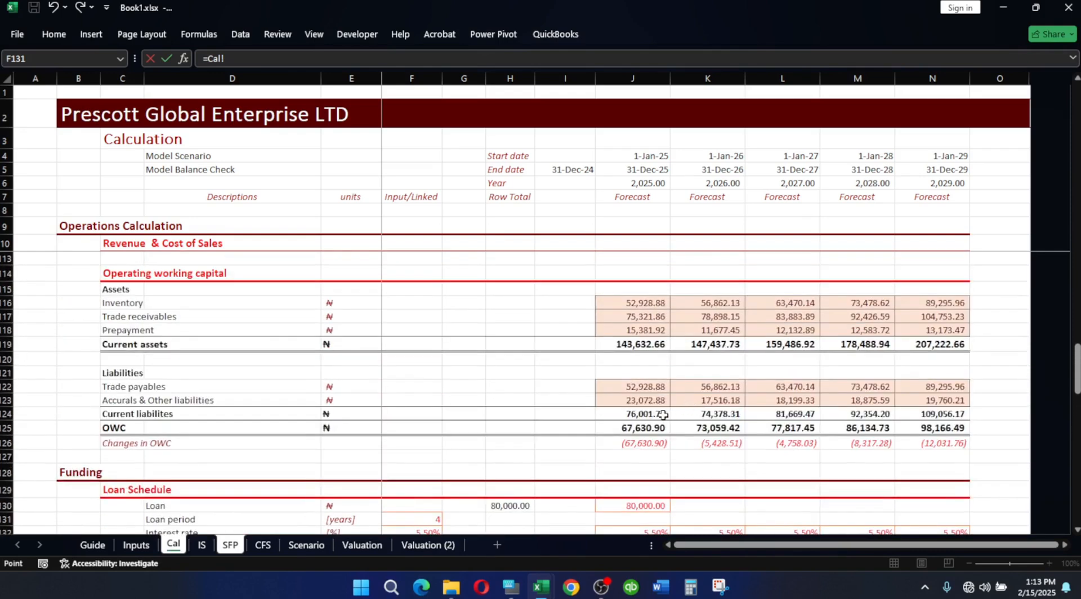
click(655, 383)
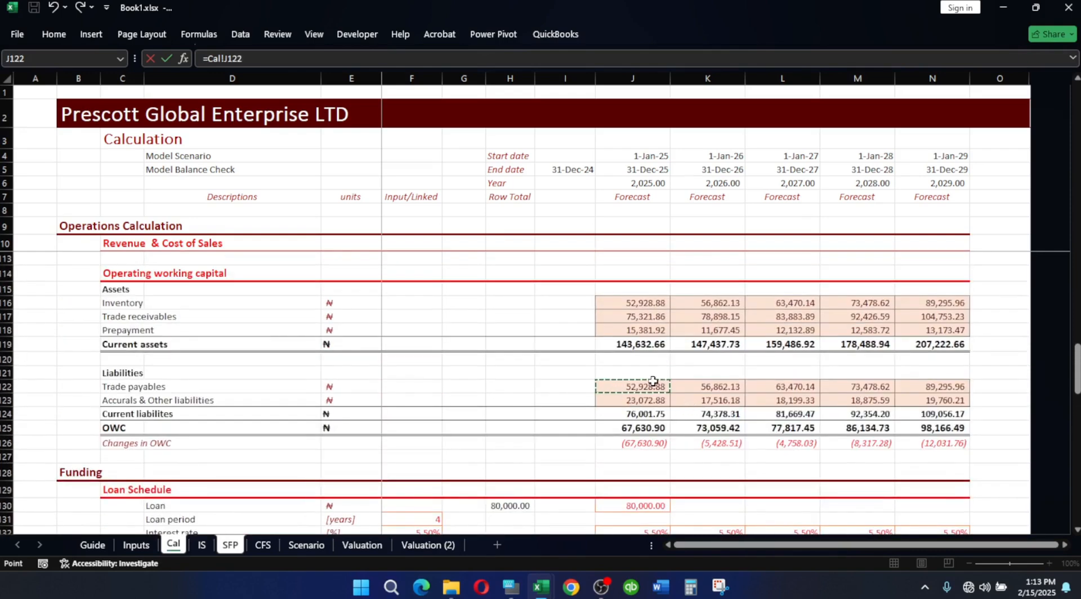
text(/divisor)
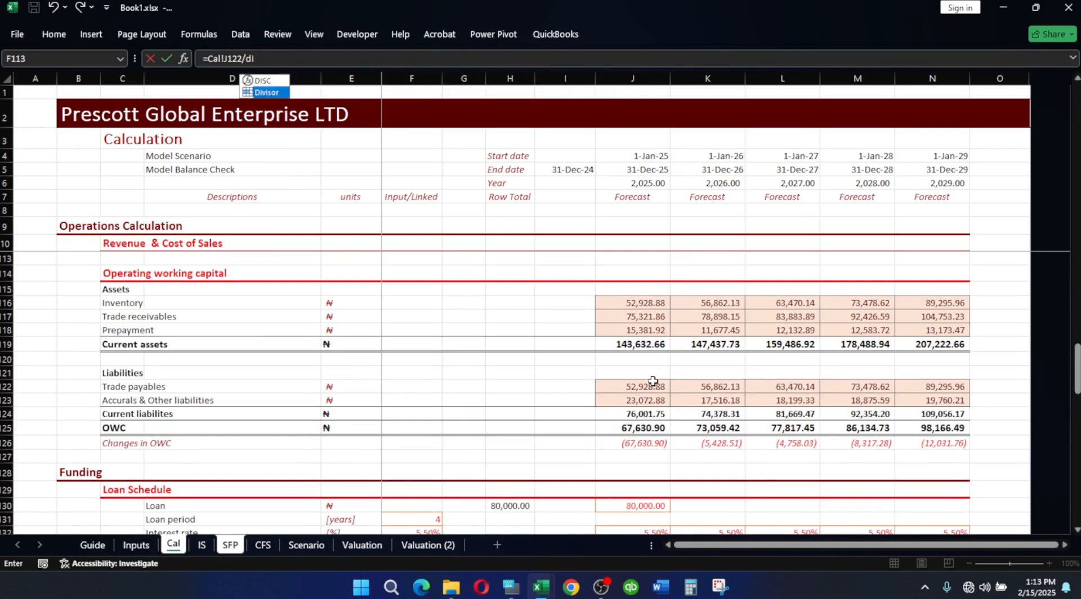
key(Return)
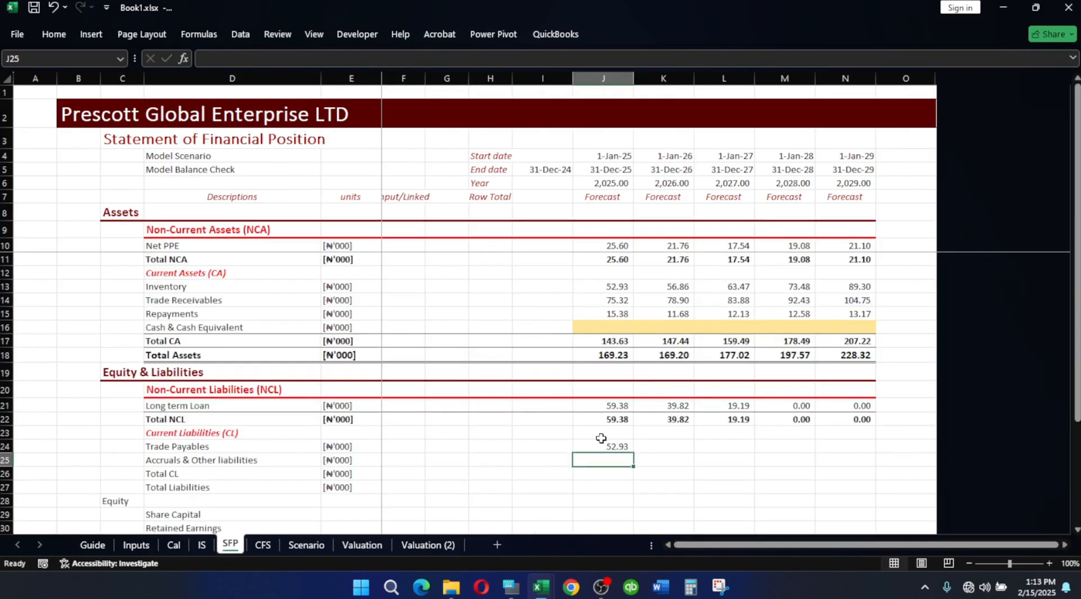
click(608, 445)
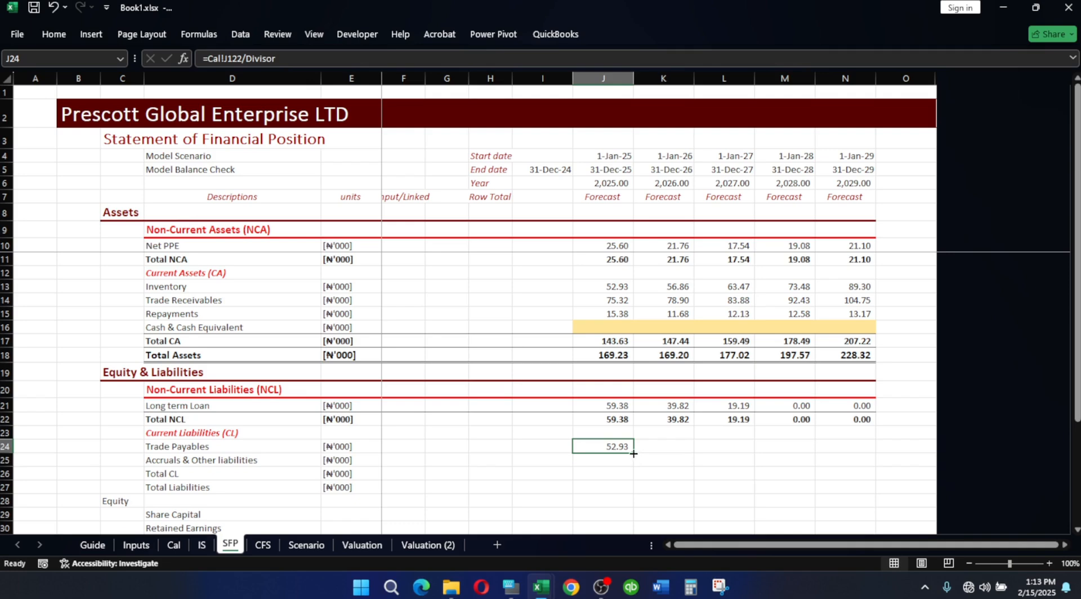
drag(633, 453, 858, 471)
- Apply the Sub_Total cell style to the Total CL row, D26:N26
click(163, 473)
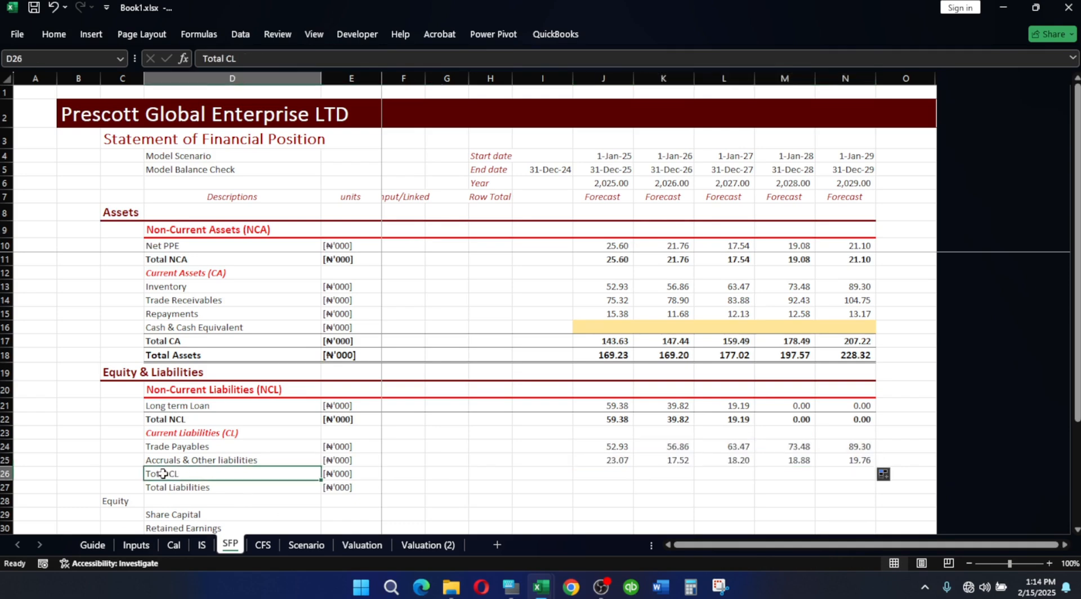
drag(215, 474, 853, 479)
key(alt+h)
key(j)
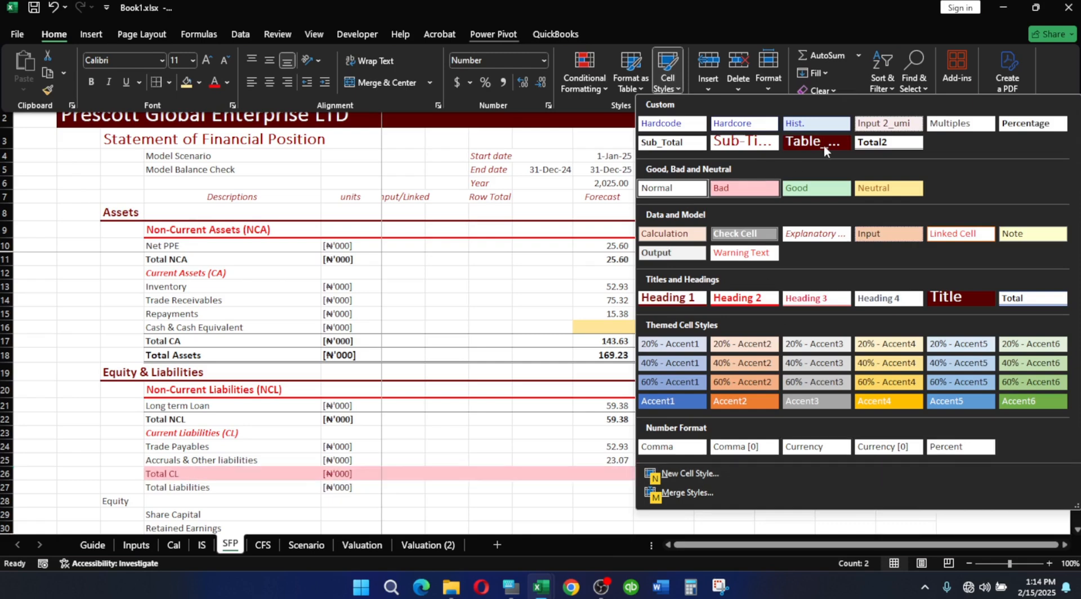
click(702, 148)
click(587, 443)
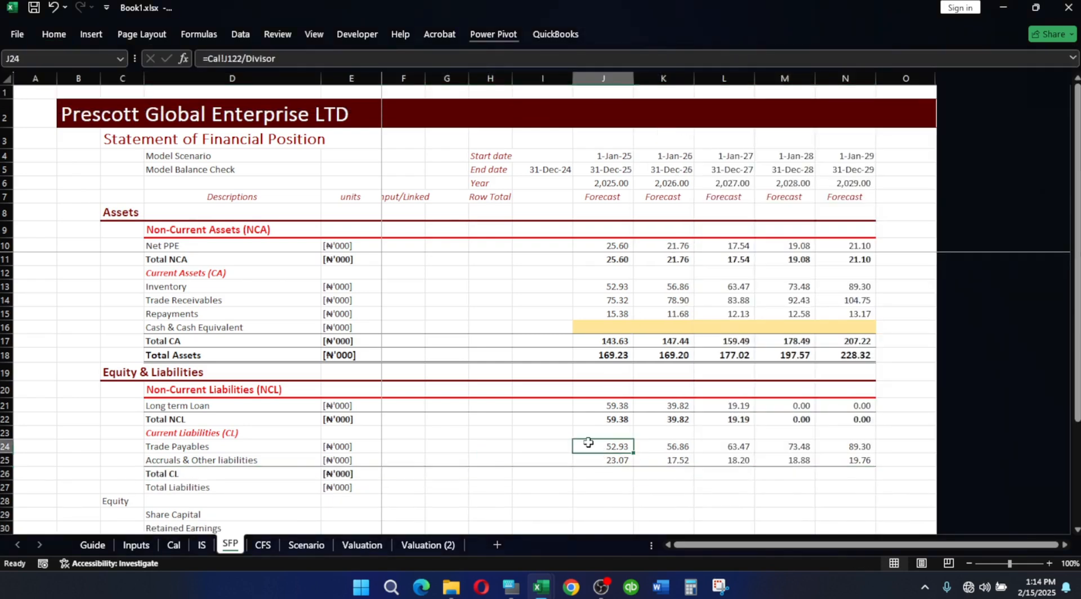
- Apply the Sub_Total cell style to the Total Liabilities row, D27:N27
drag(139, 488, 497, 497)
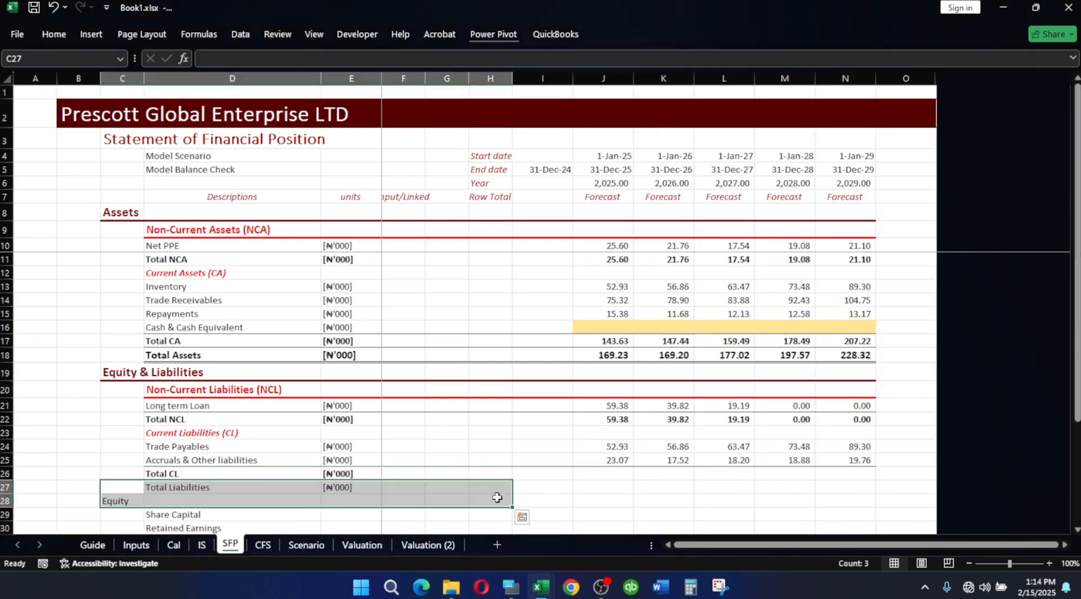
click(385, 487)
drag(175, 487, 850, 492)
key(alt)
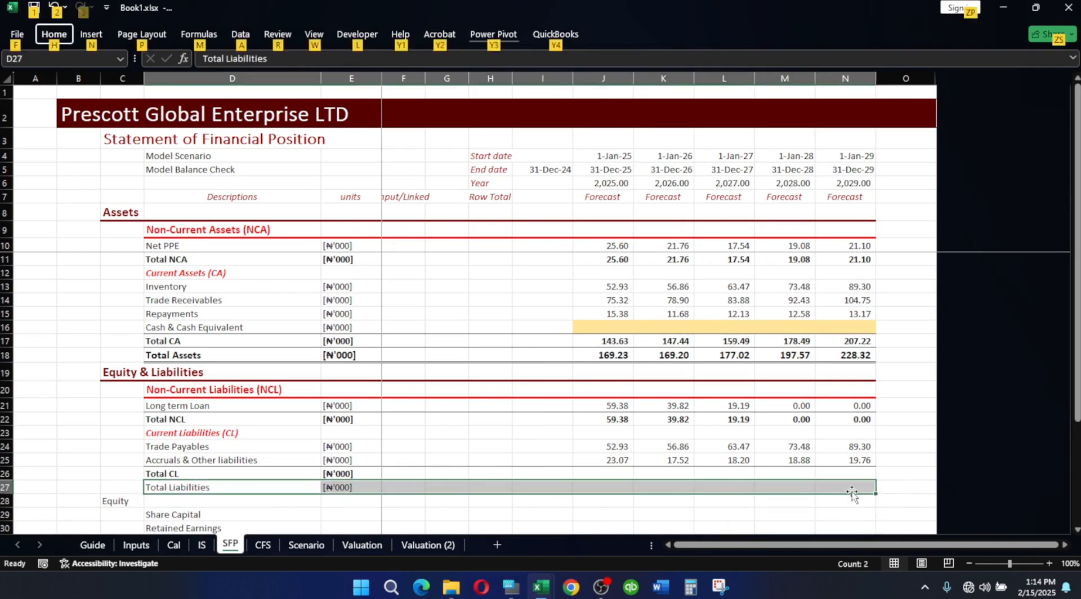
key(h)
key(j)
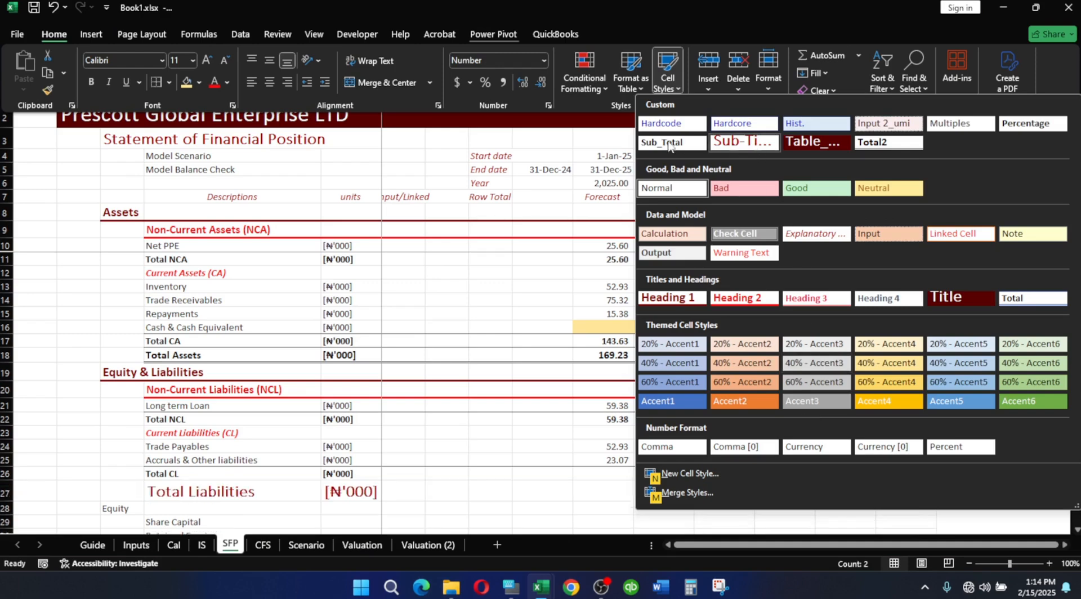
key(Escape)
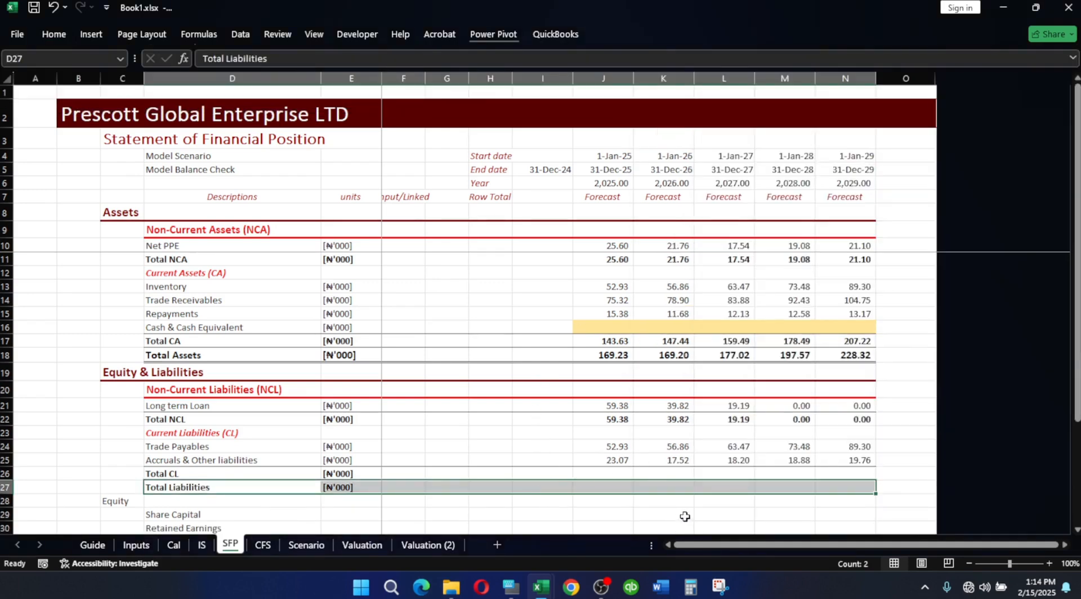
- Apply the Total2 cell style to the Total Liabilities row, D27:N27
scroll(712, 500, down, 3)
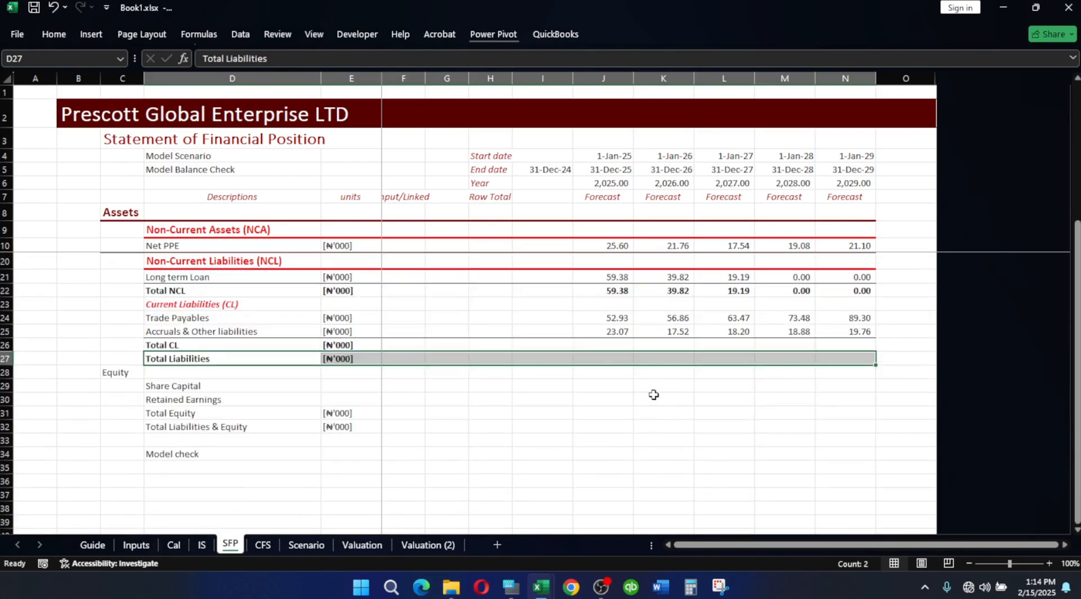
key(alt+h)
key(j)
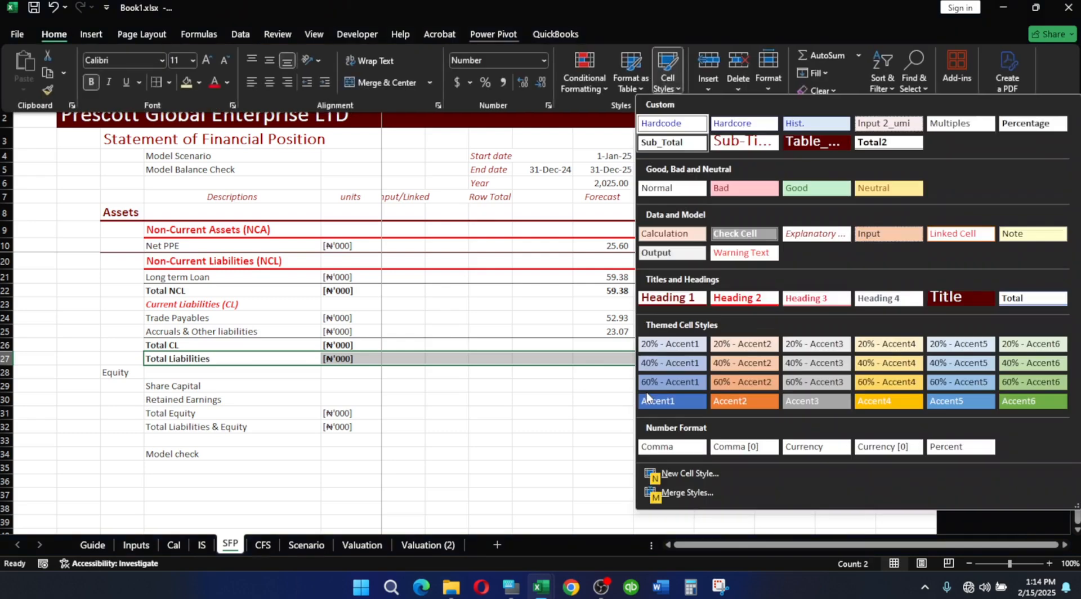
click(887, 144)
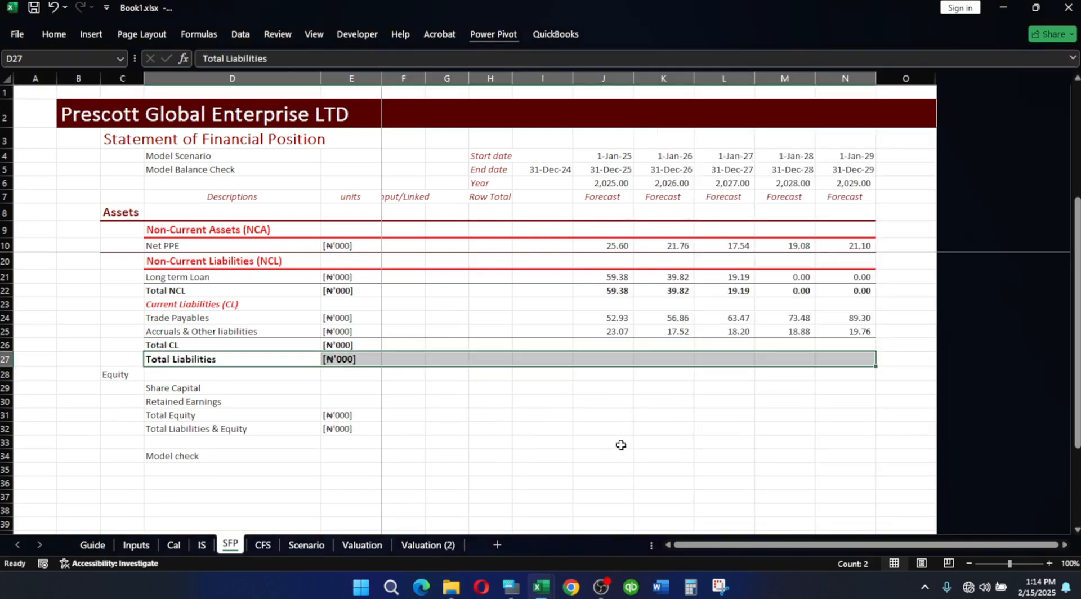
- Calculate the 2025 Total CL in J26 by summing Trade Payables and Accruals & Other liabilities
click(619, 442)
click(621, 357)
click(613, 343)
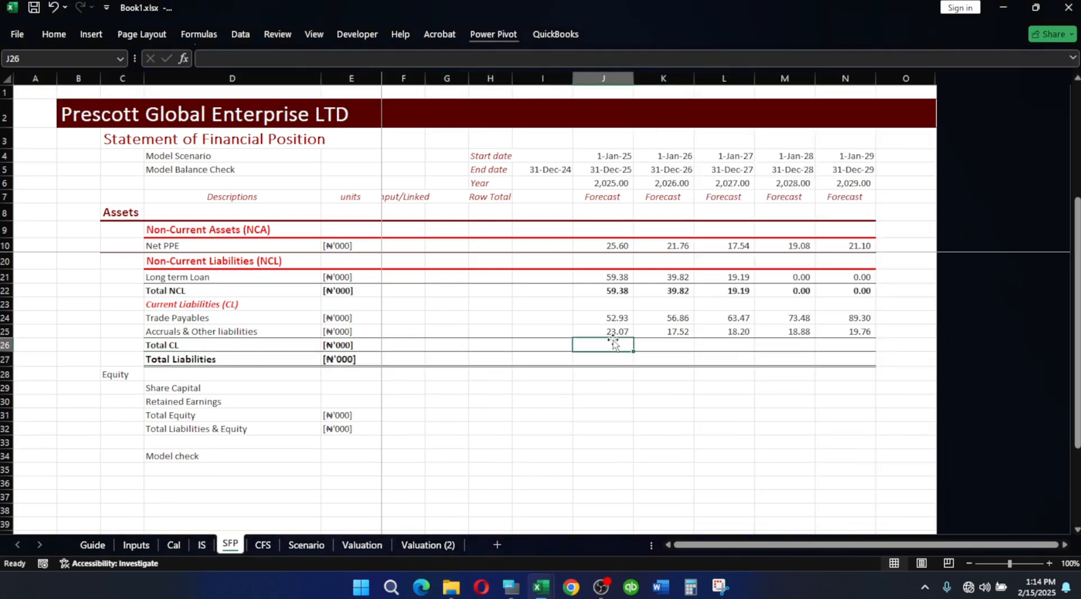
key(alt+equal)
key(Return)
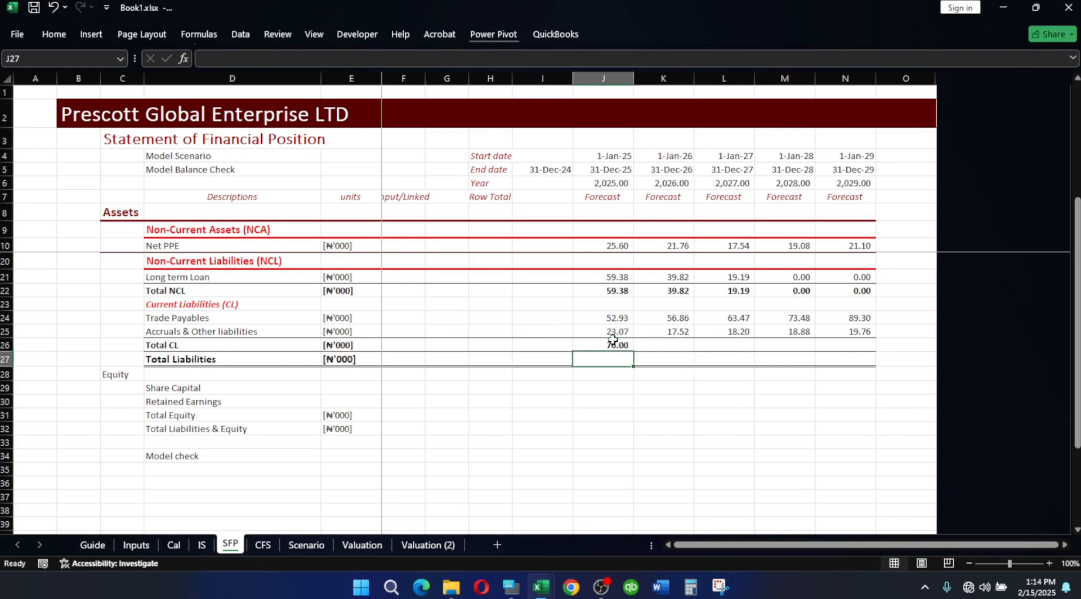
- Calculate the 2025 Total Liabilities in J27 with =J22+J26 and copy J26:J27 across the forecast years through column N
text(=)
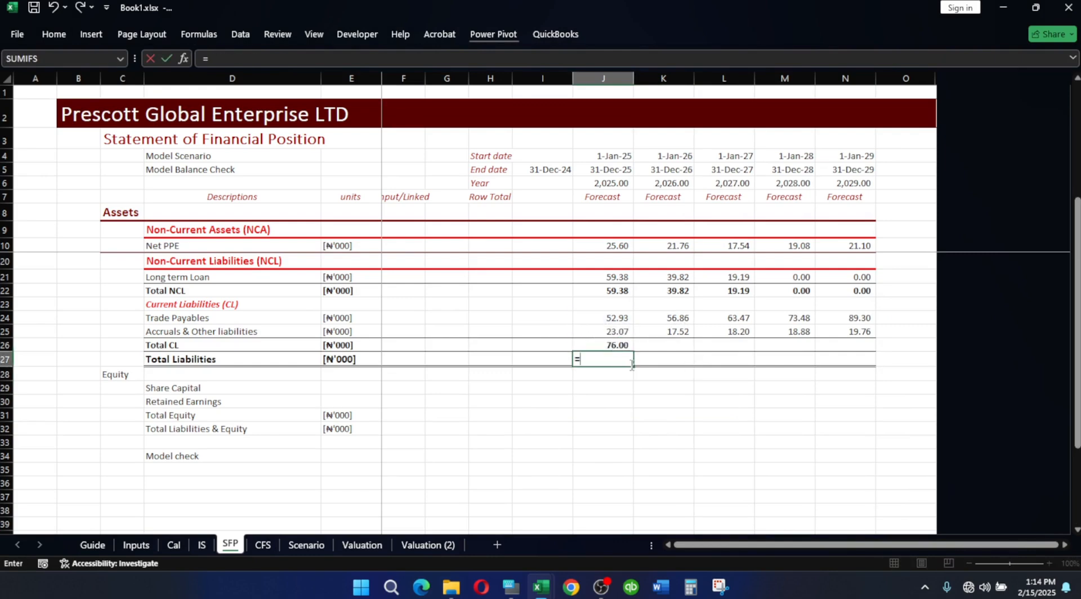
click(621, 289)
text(+)
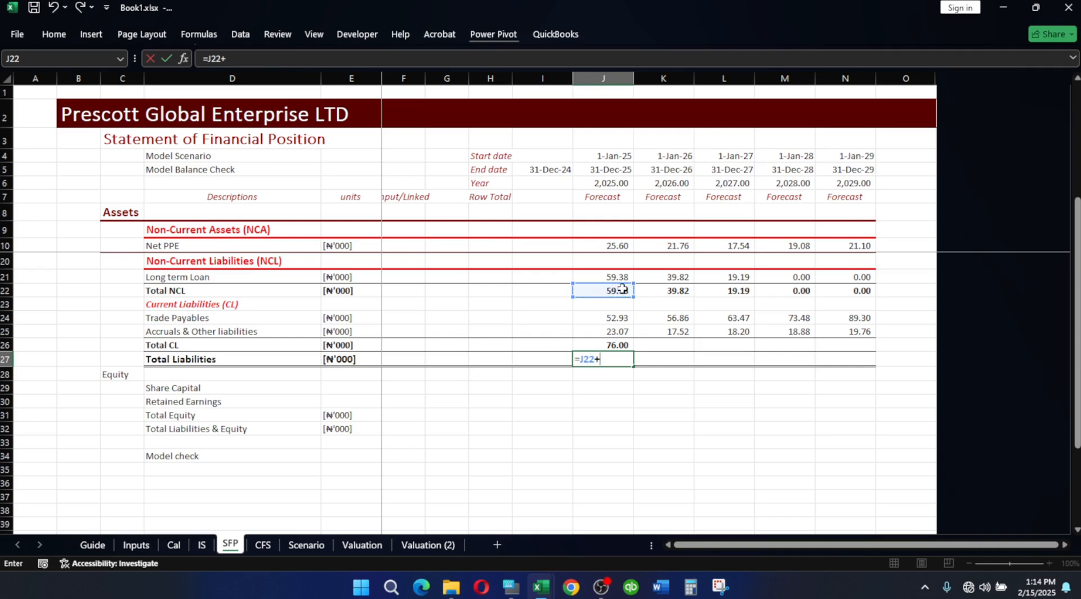
click(616, 345)
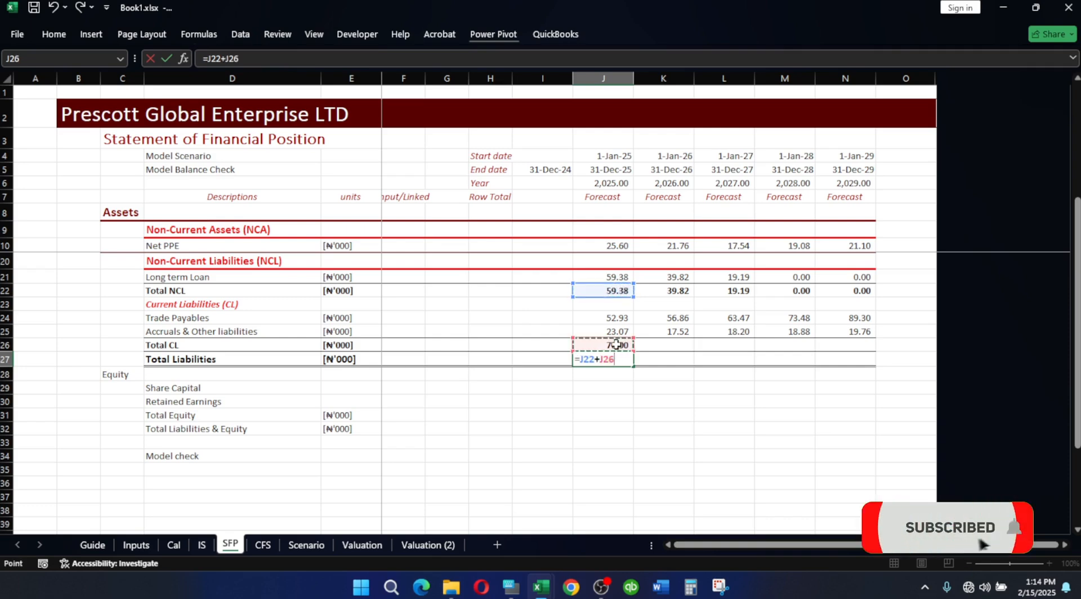
key(Return)
drag(616, 345, 871, 368)
click(602, 415)
- Apply the Heading 1 cell style to the Equity heading row, C28:N28
drag(107, 374, 843, 375)
key(alt+h)
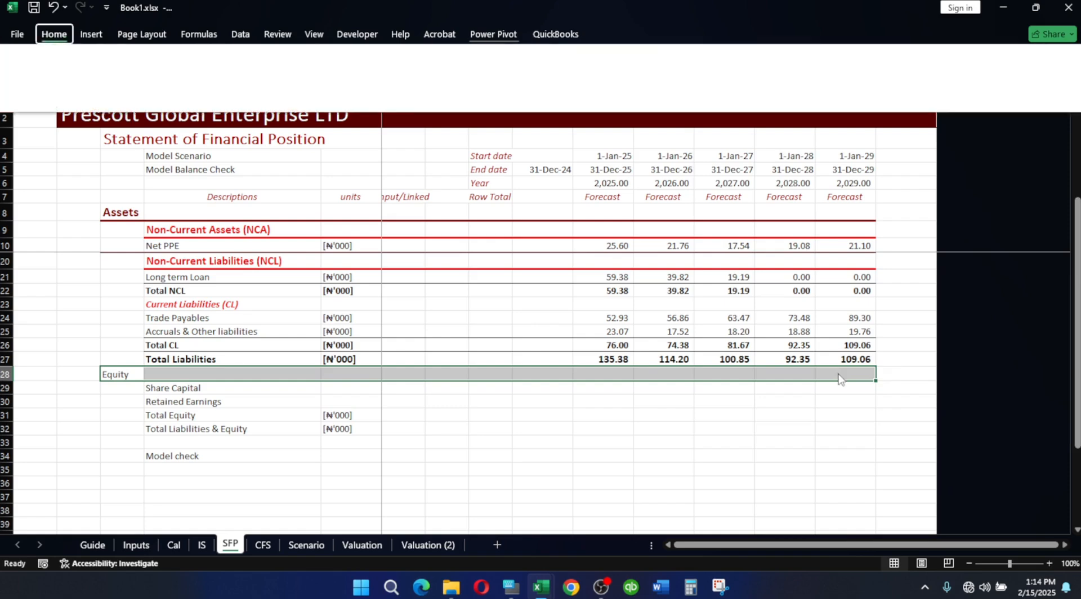
key(j)
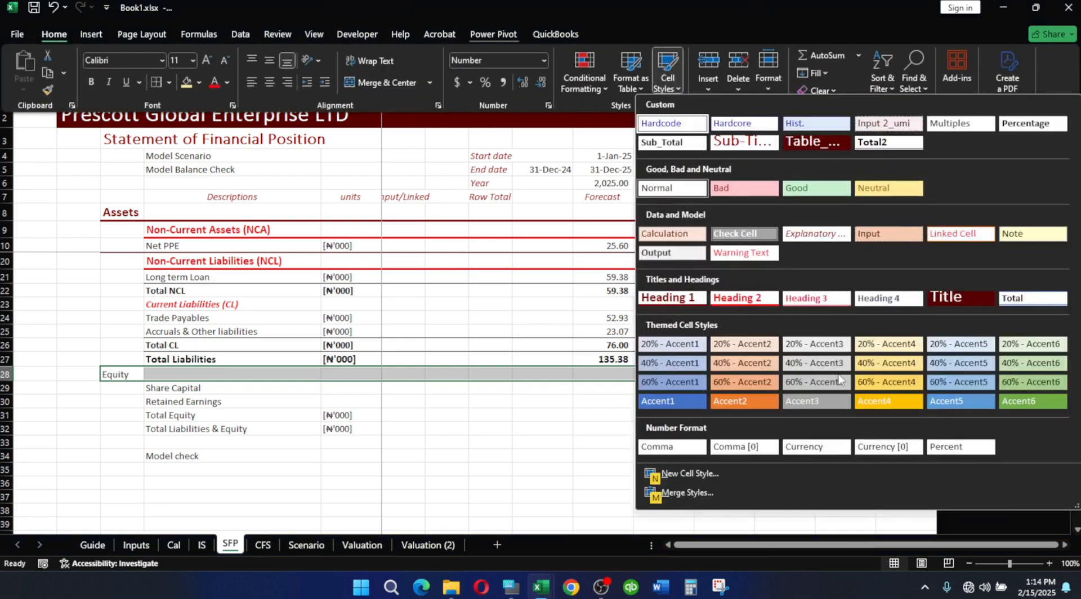
click(670, 298)
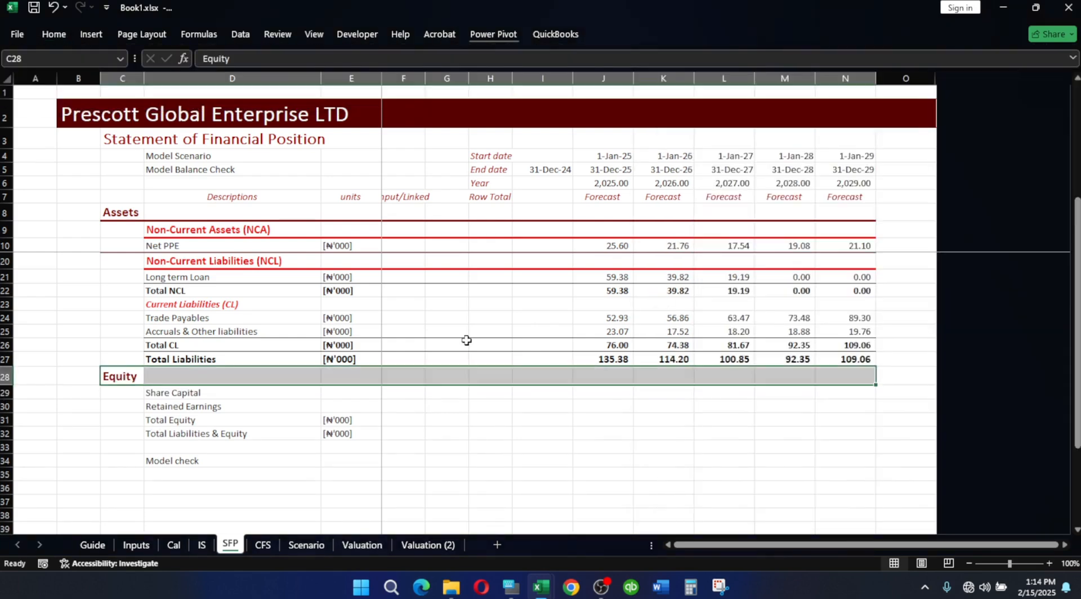
- Link the 2025 Share Capital in J29 to the equity ending balance on the Cal sheet with =Cal!J148/Divisor
click(171, 394)
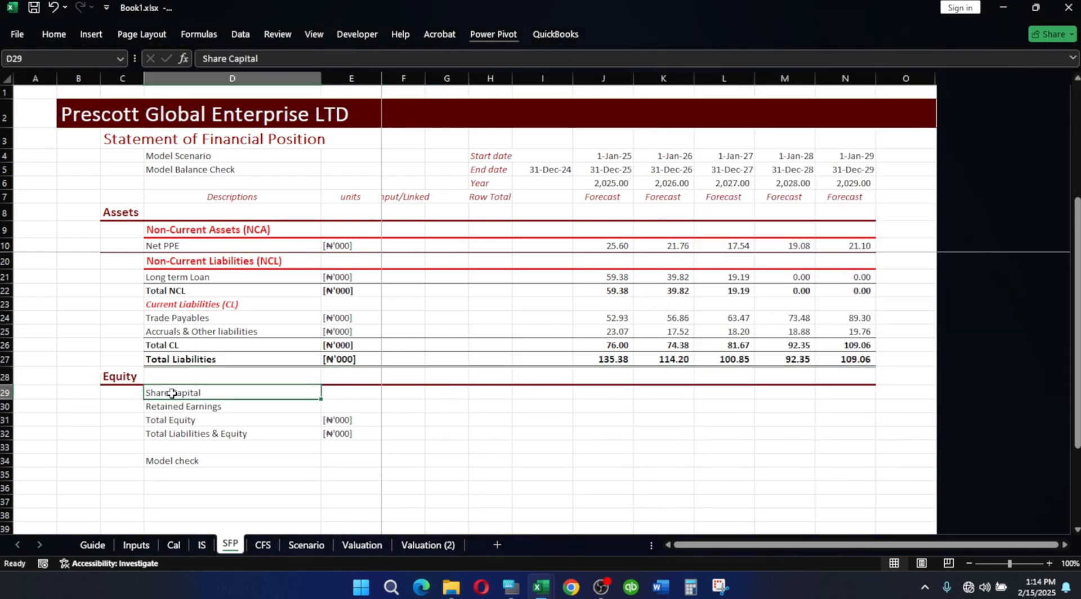
click(624, 398)
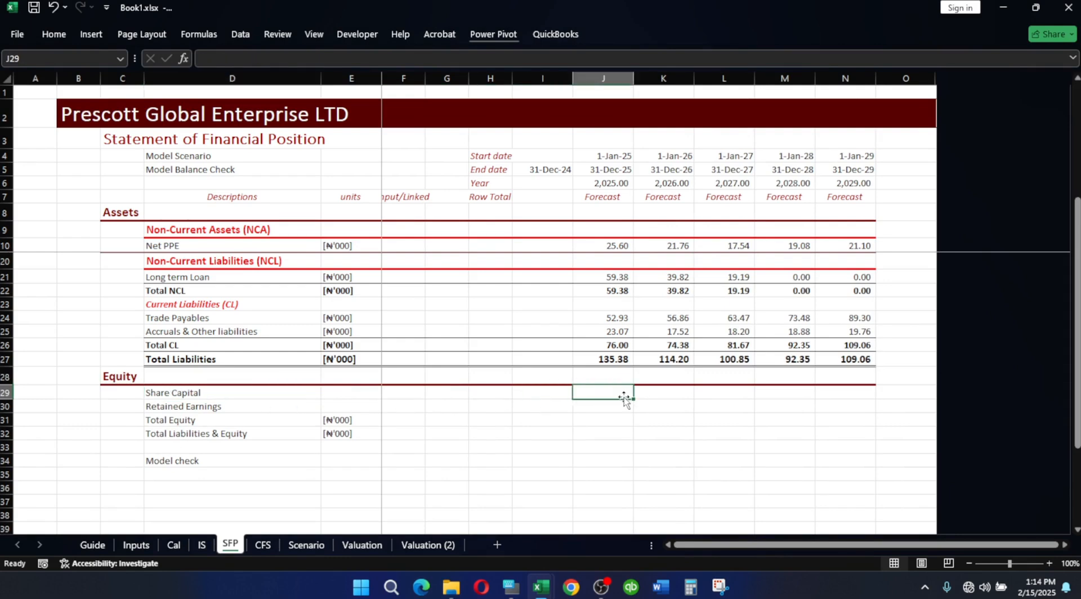
text(=)
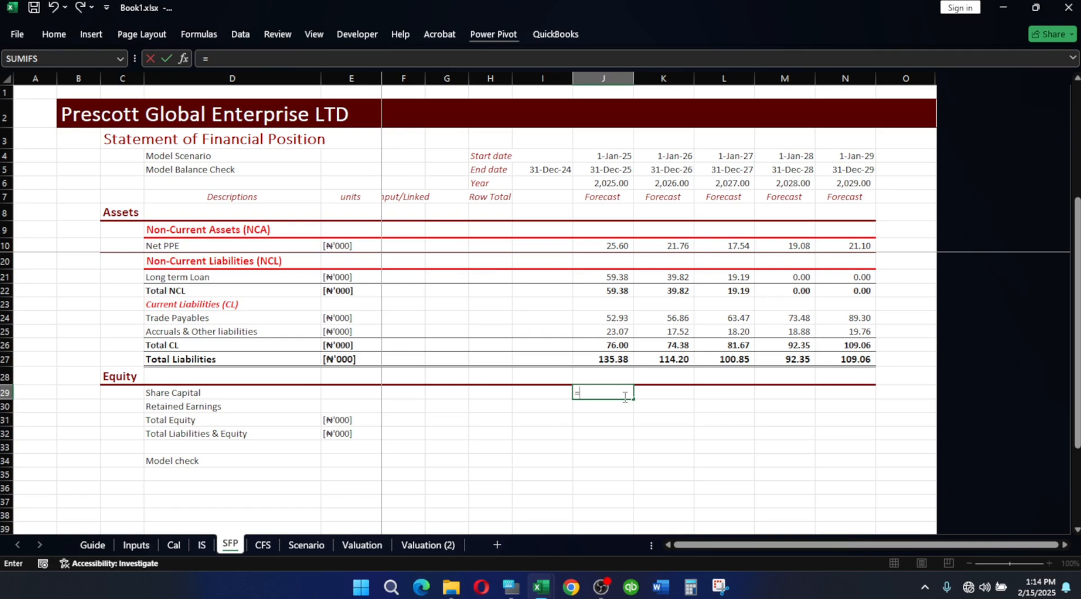
click(174, 544)
scroll(646, 456, down, 7)
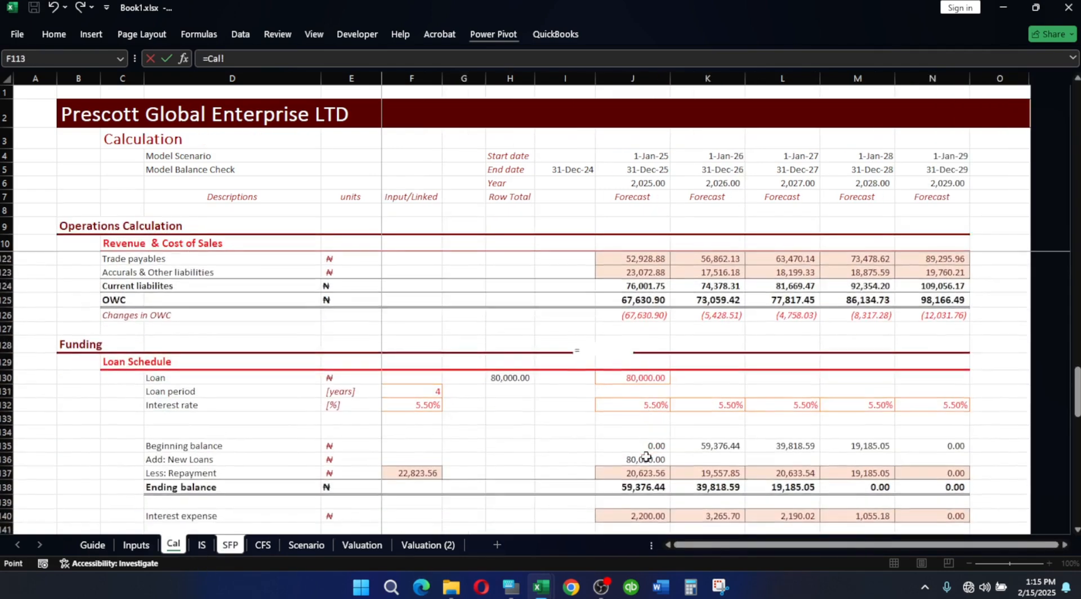
scroll(646, 457, down, 1)
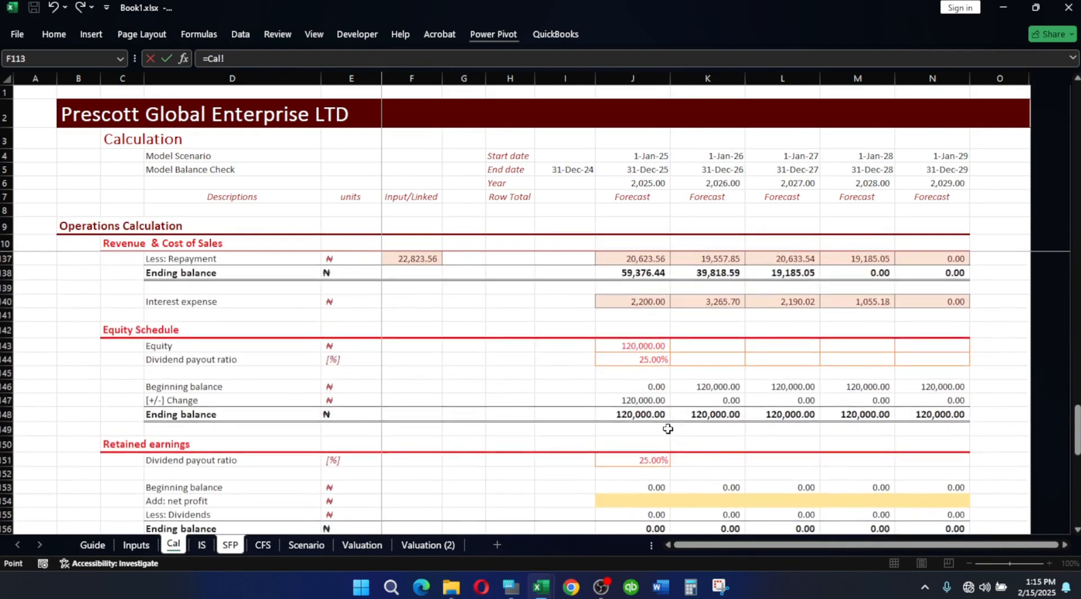
click(640, 415)
text(/Divisor)
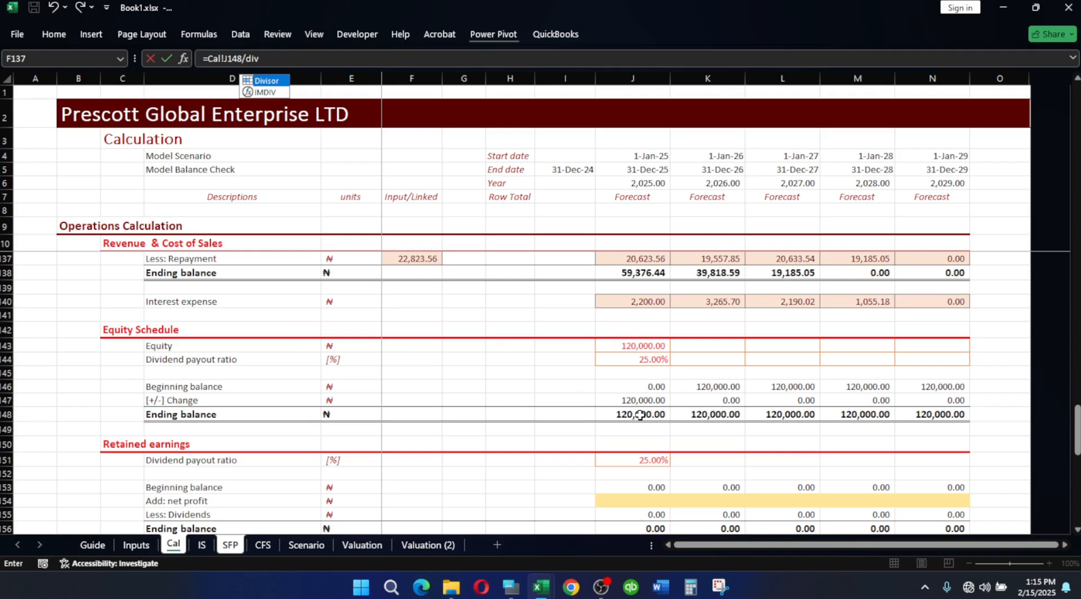
key(Return)
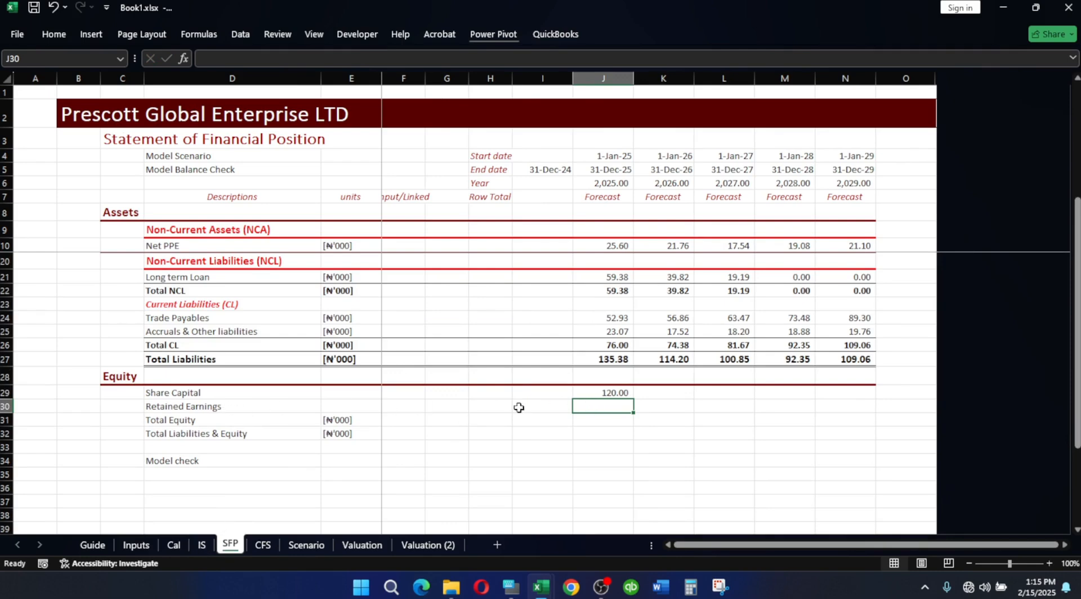
- Link the 2025 Retained Earnings in J30 to the retained earnings ending balance with =Cal!J156/Divisor
text(=)
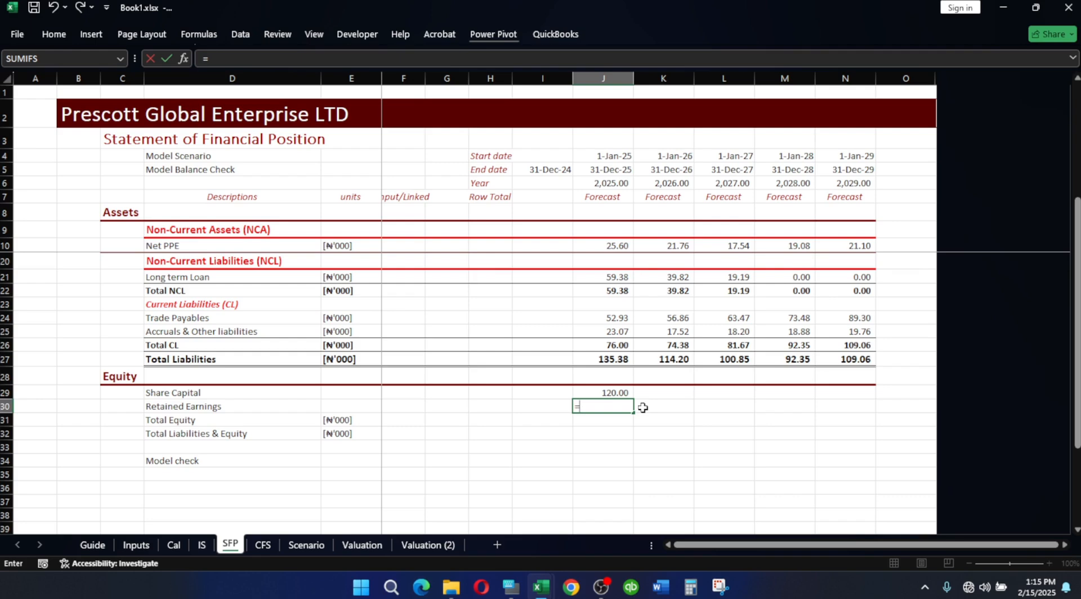
click(173, 545)
scroll(701, 491, down, 2)
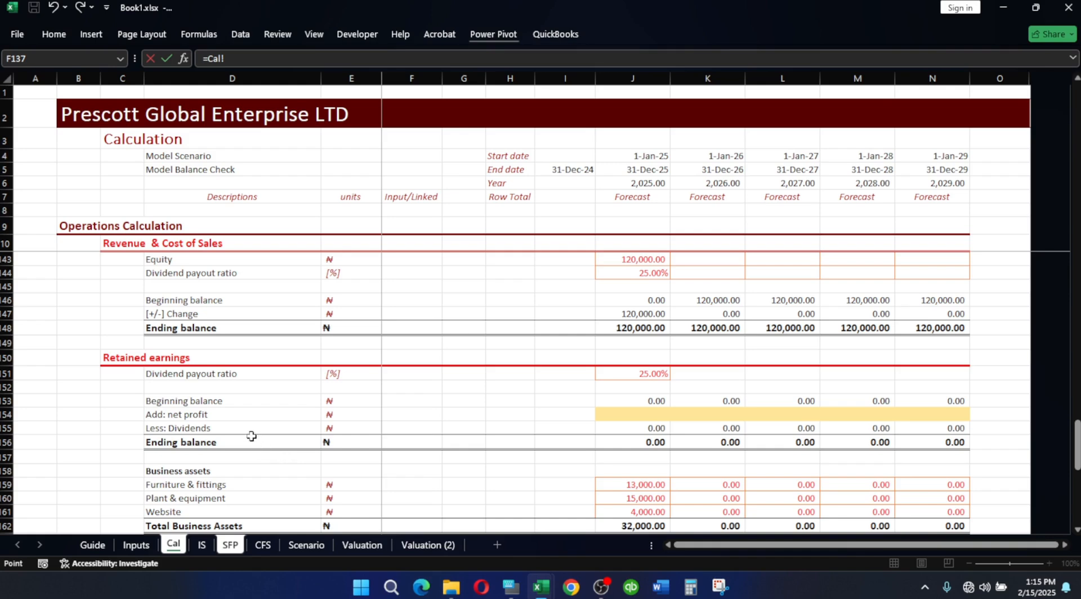
click(657, 443)
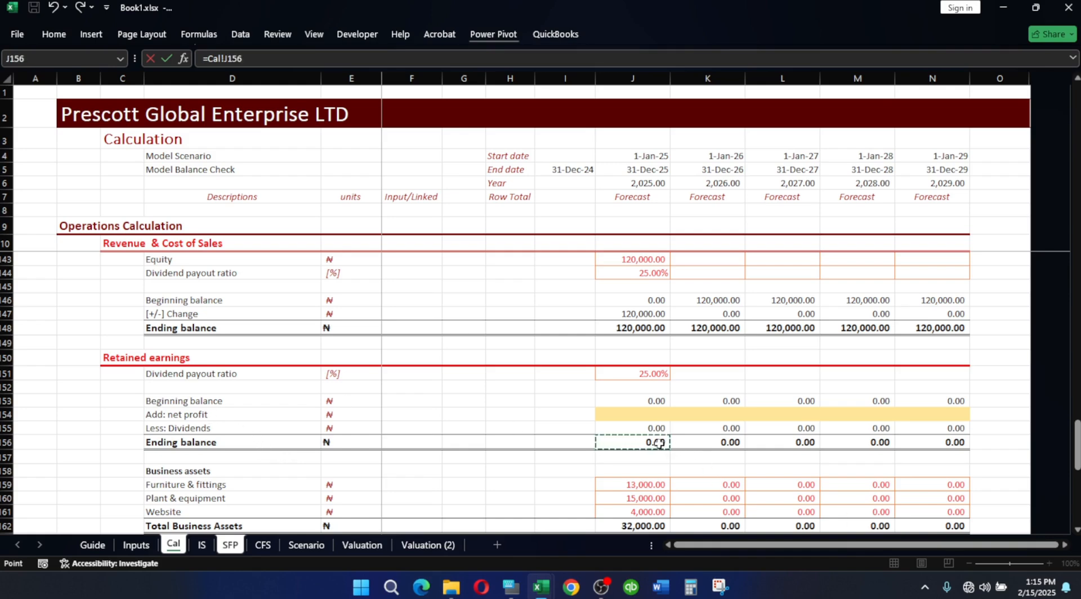
text(/di)
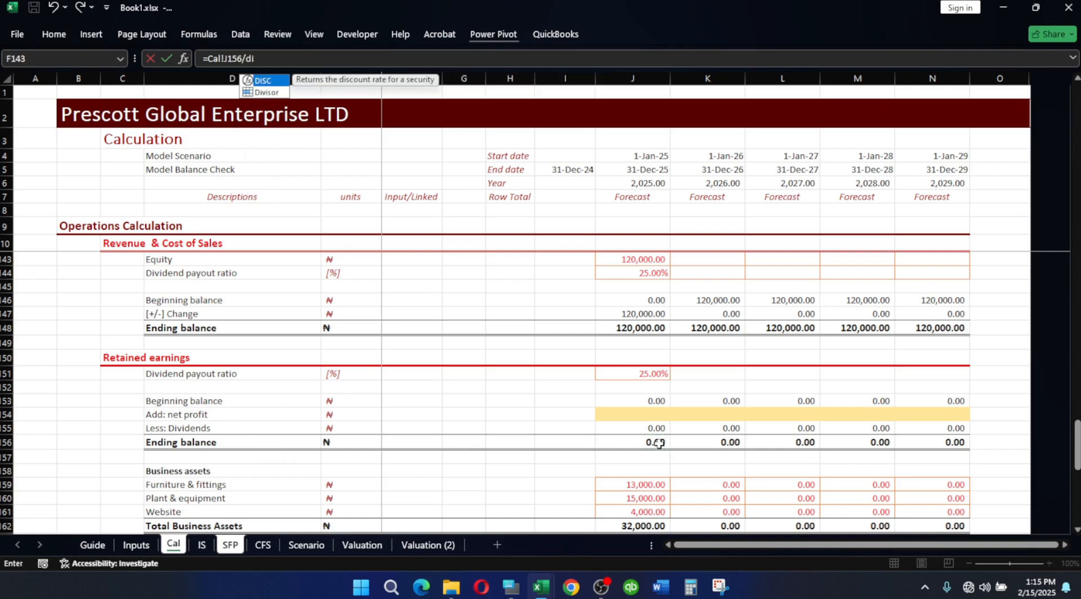
key(Down)
key(Tab)
key(Return)
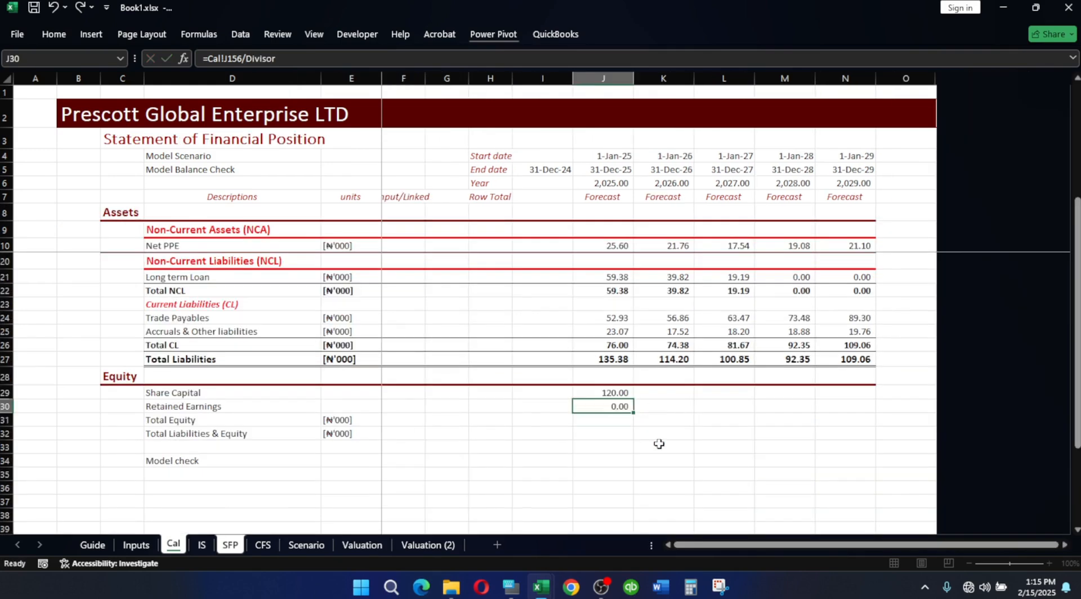
- On the Cal sheet, link the 2025 net profit in J154 to Net Earnings for the year with =IS!J21*Divisor
click(173, 545)
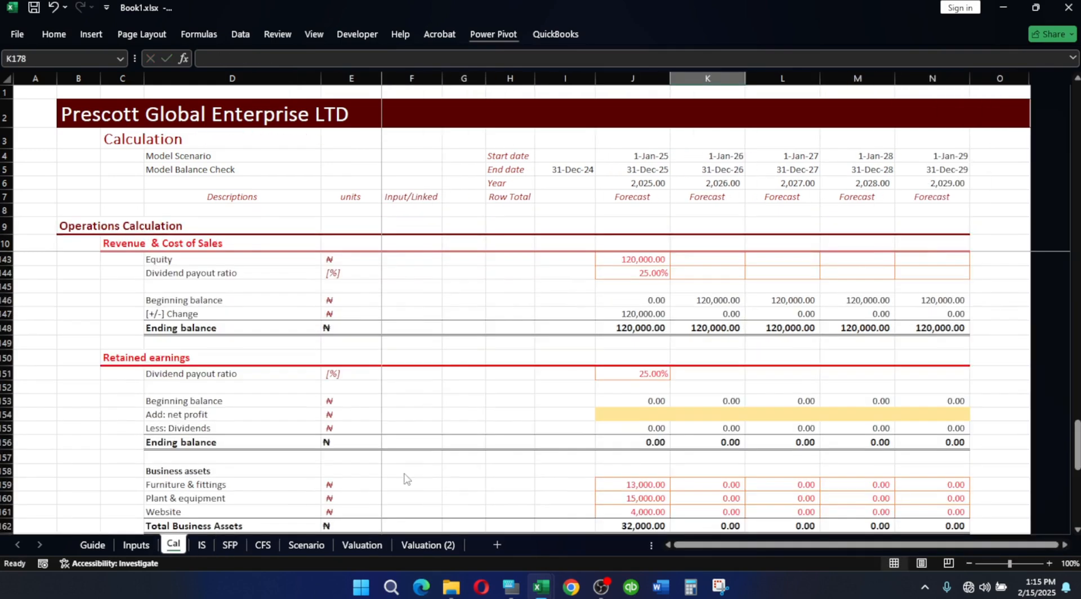
click(654, 402)
click(644, 417)
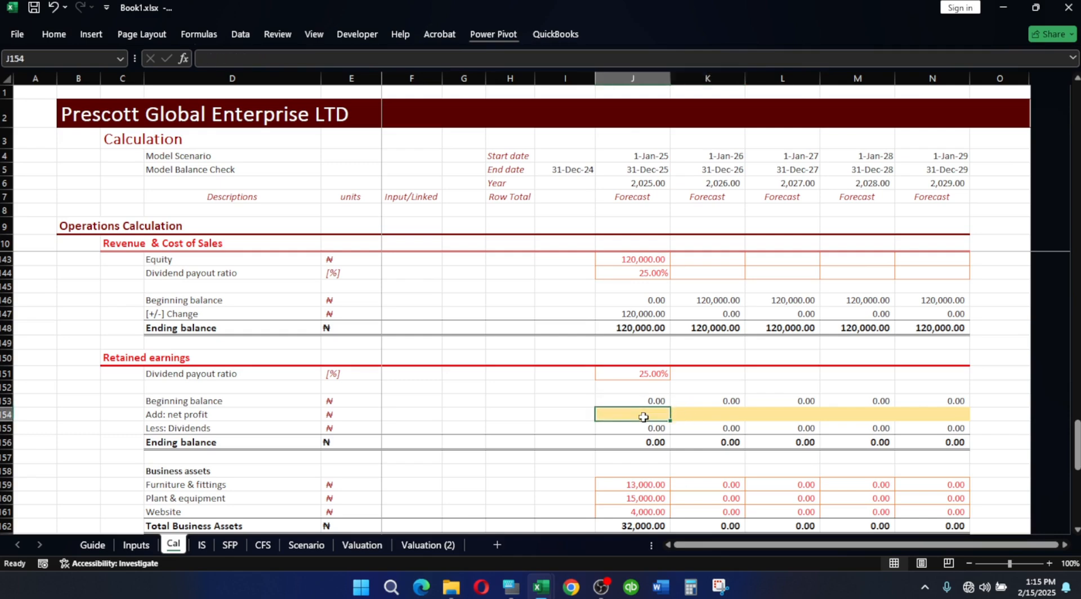
text(=)
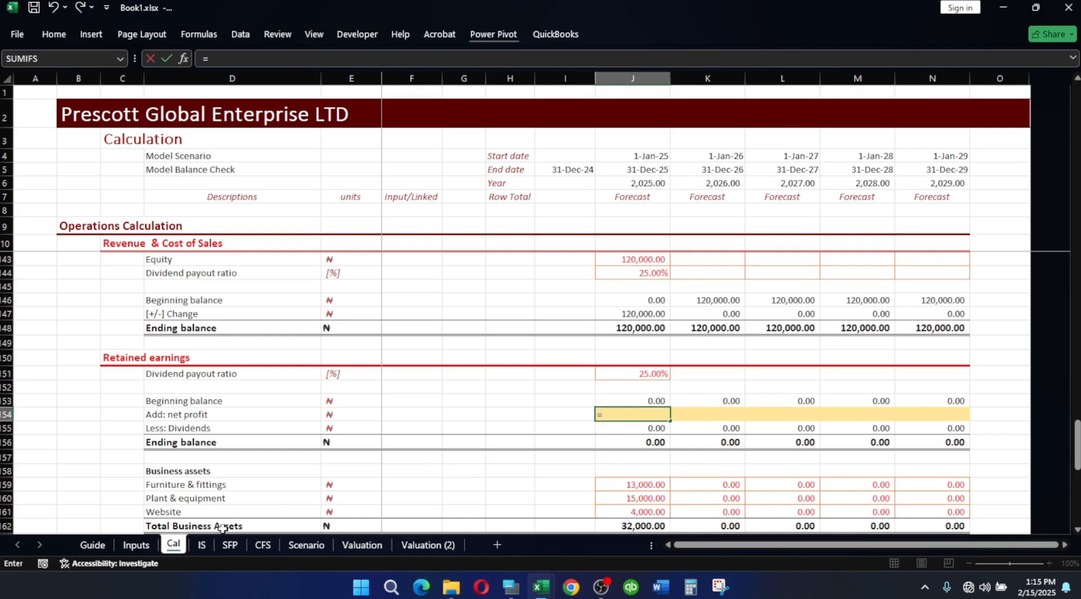
click(202, 545)
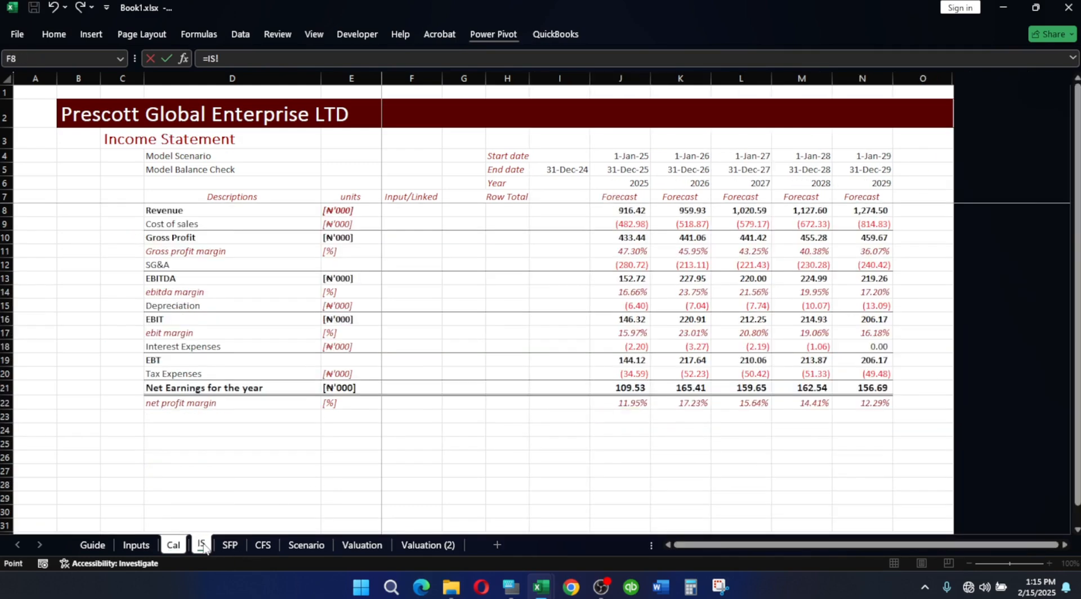
key(Escape)
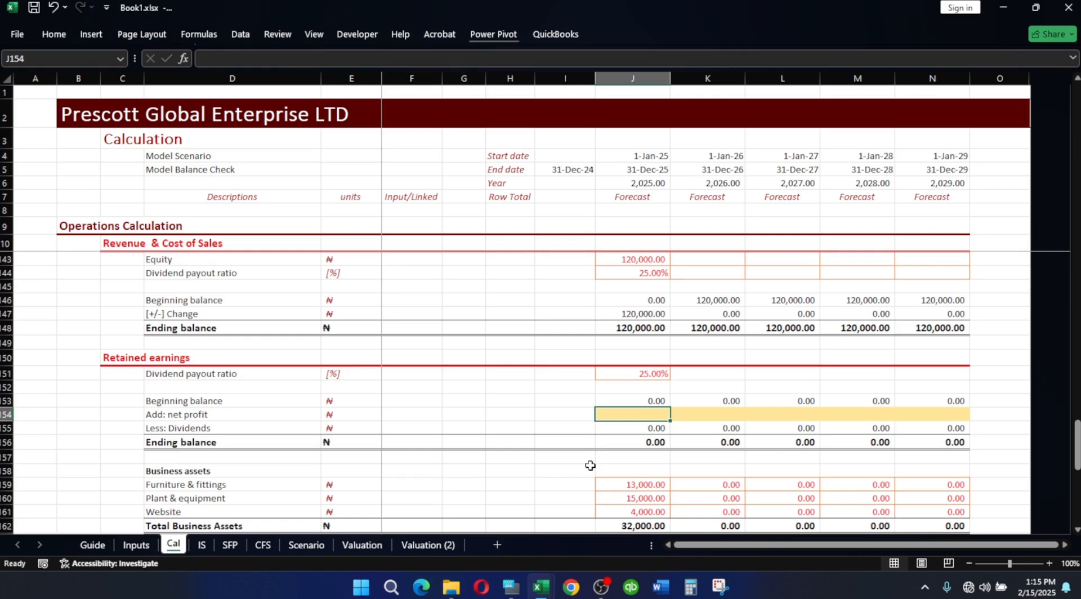
text(=)
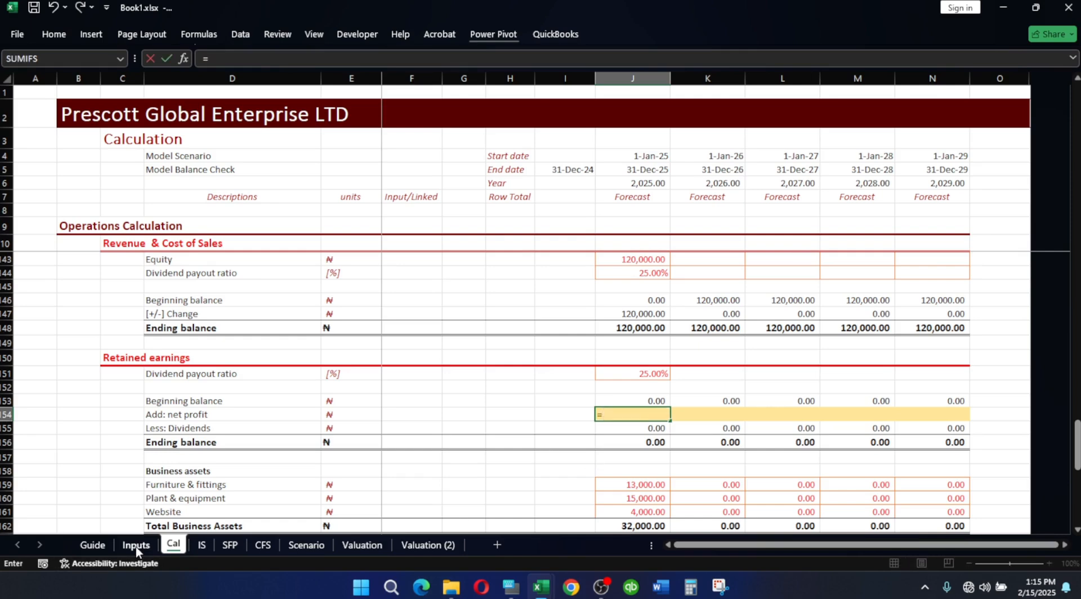
click(136, 545)
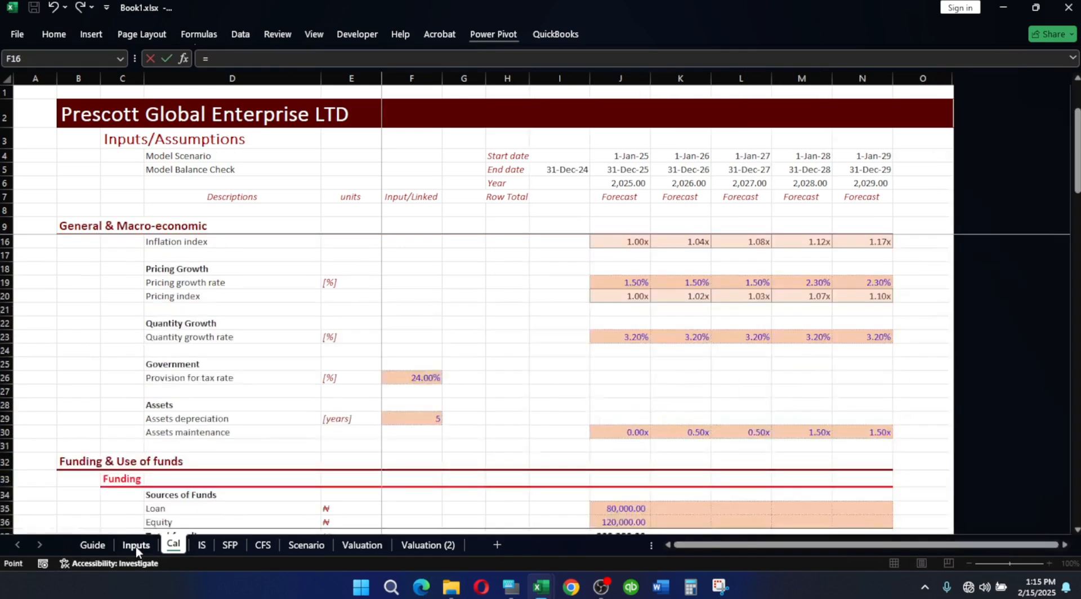
click(204, 545)
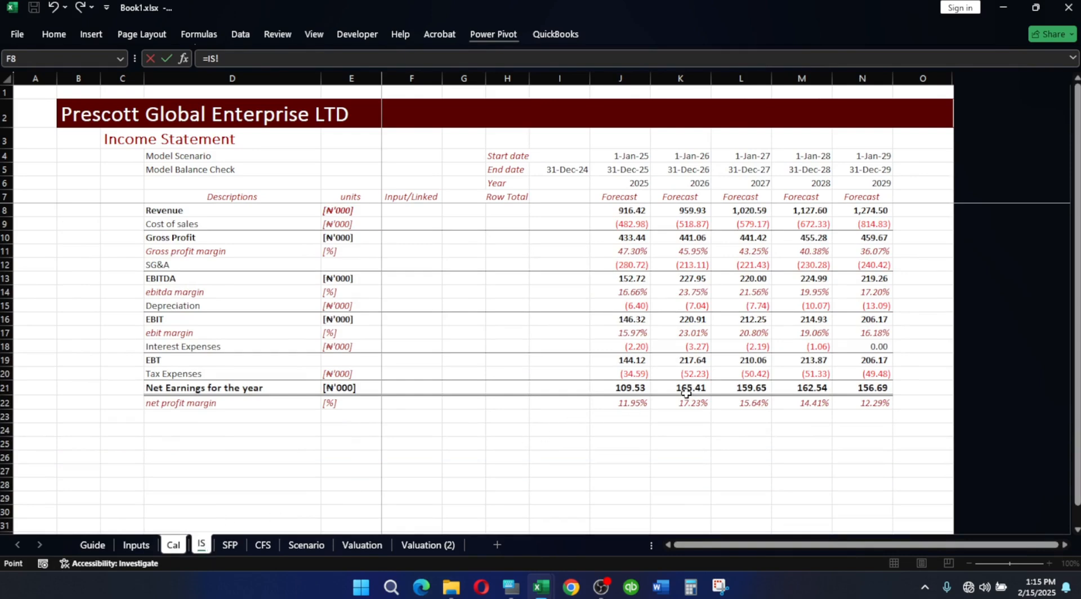
click(638, 386)
text(*div)
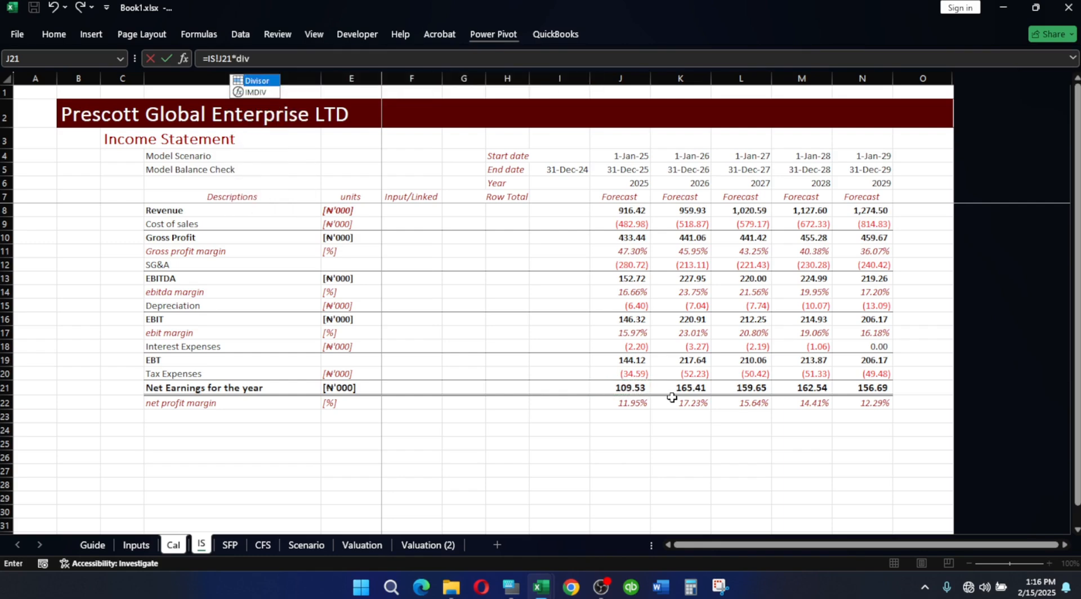
key(Tab)
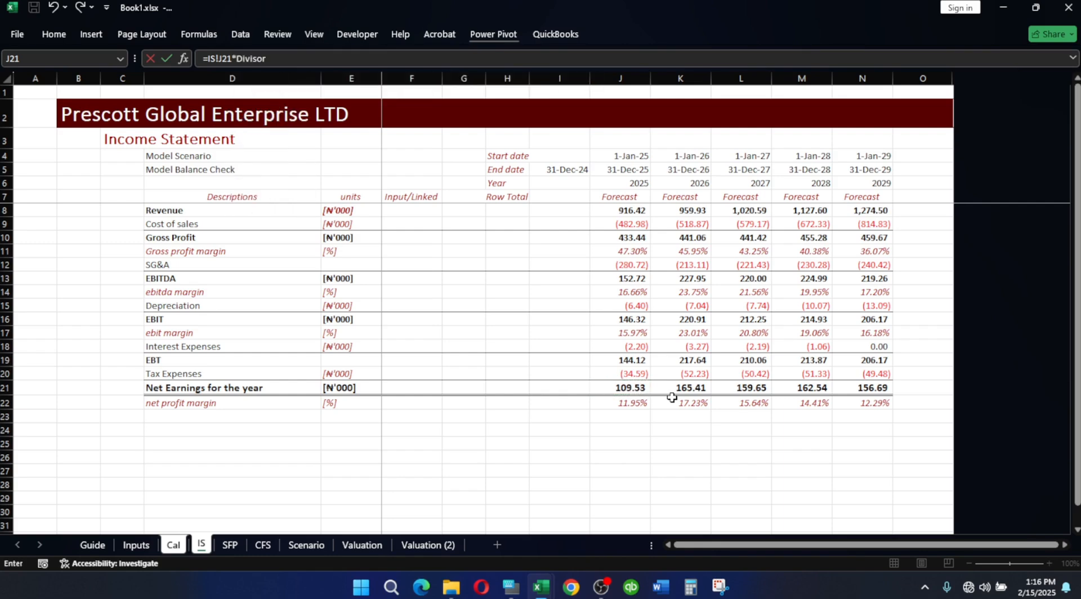
key(Return)
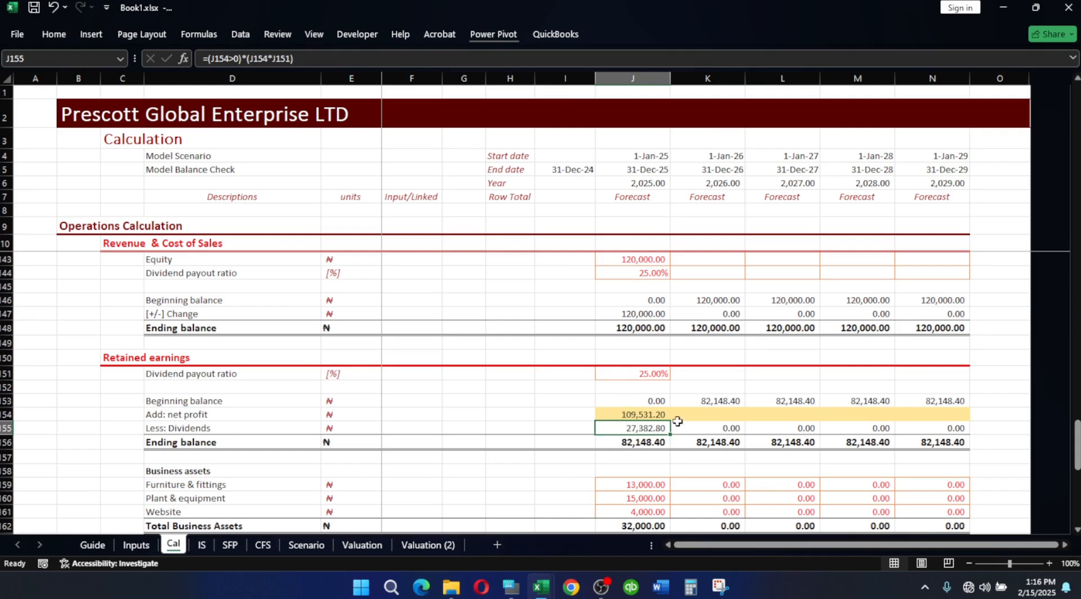
- Copy the net profit formula in J154 and the dividends formula in J155 across the forecast years through column N
click(660, 415)
drag(670, 422, 957, 423)
click(649, 429)
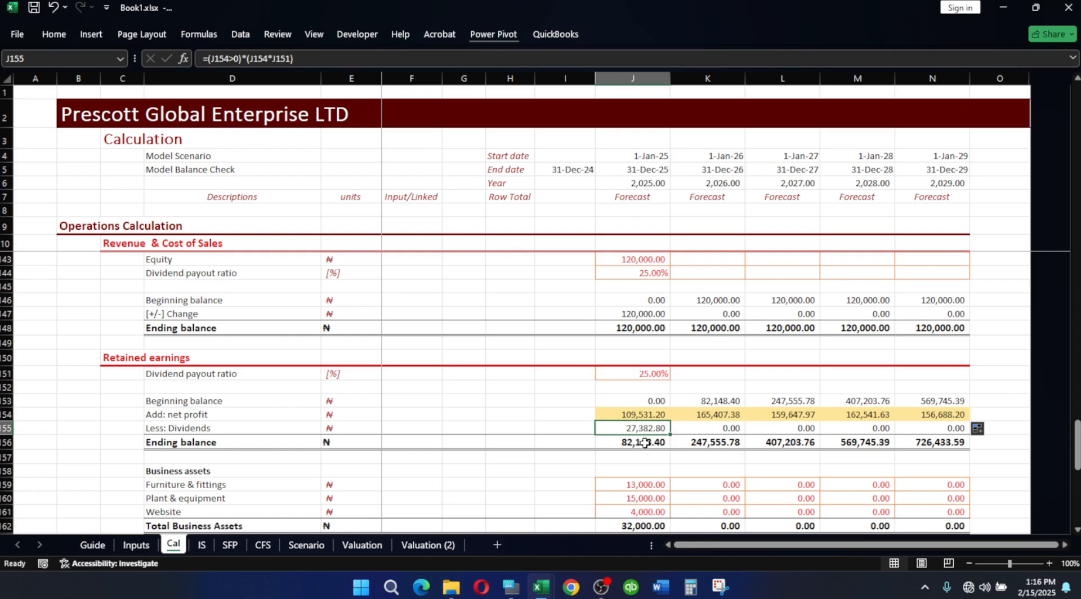
click(729, 431)
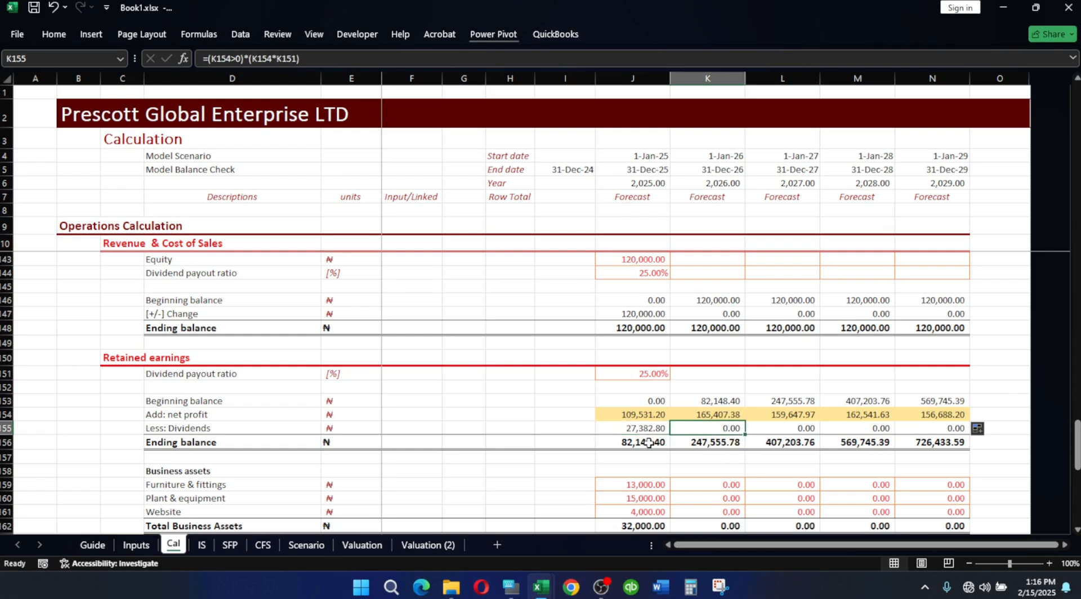
key(Left)
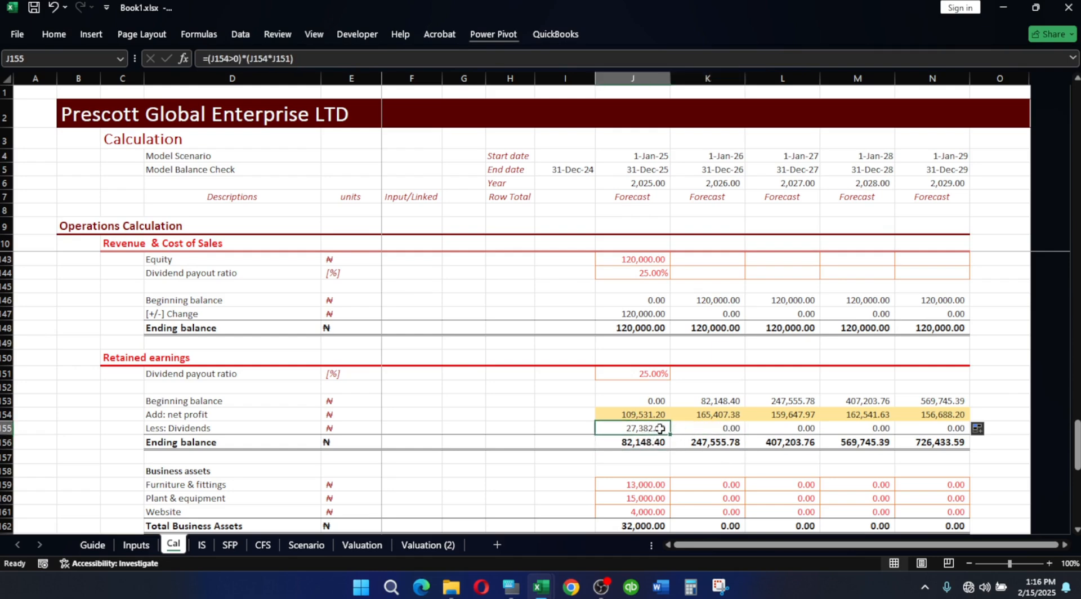
drag(671, 434, 929, 435)
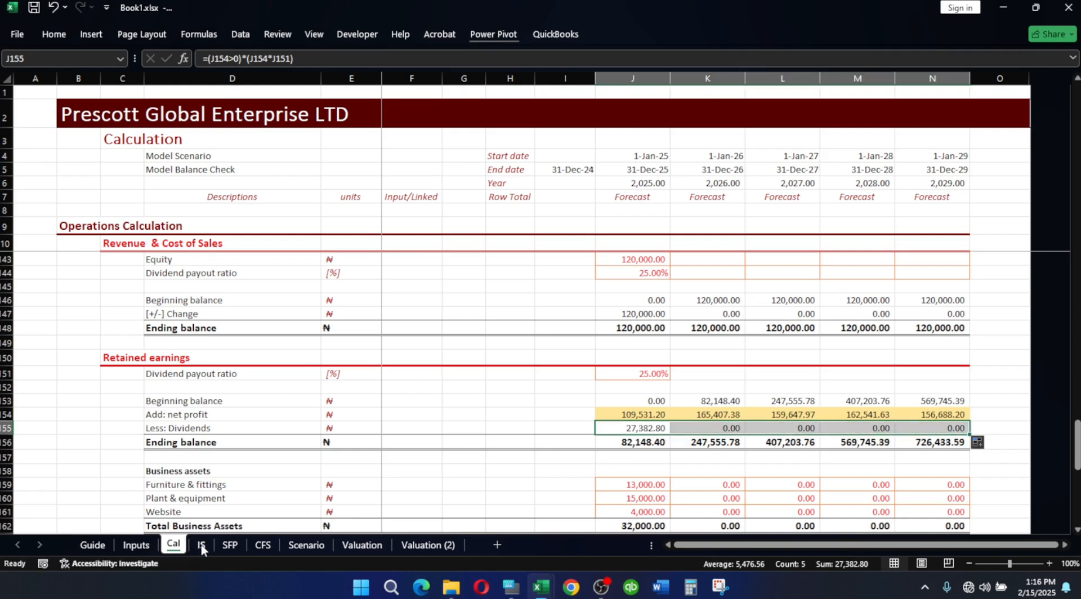
- Review Retained Earnings on the SFP sheet and compare the Less: Dividends formulas in J155 and K155 on the Cal sheet
click(230, 546)
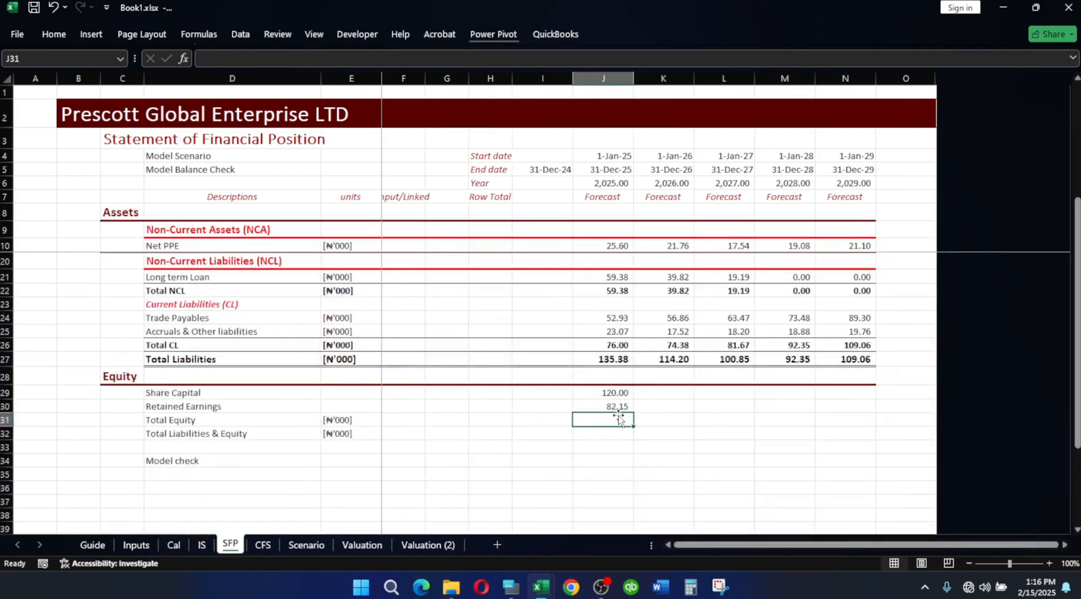
click(201, 545)
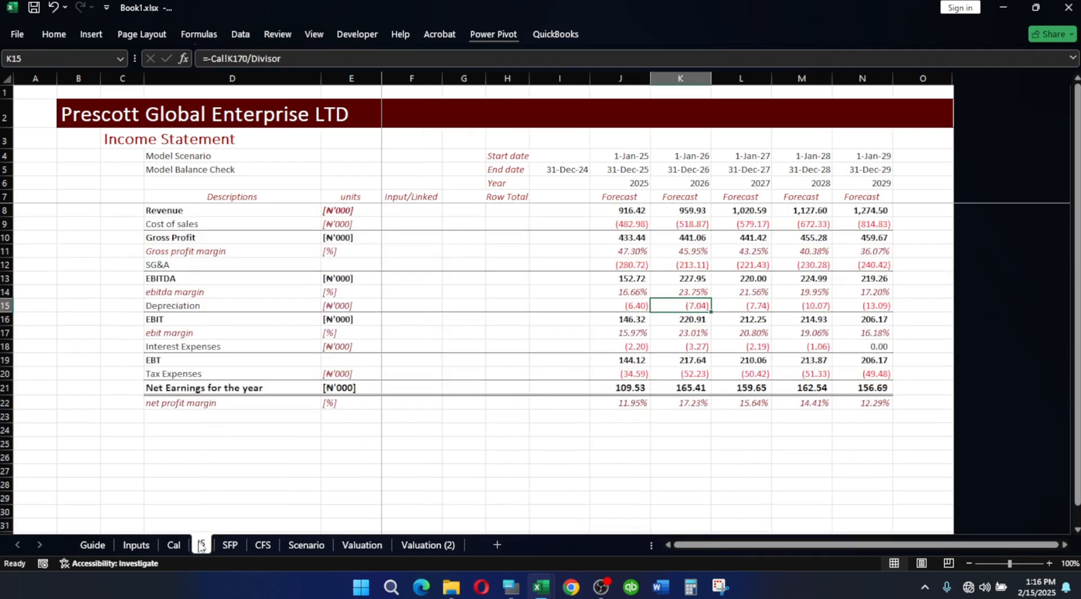
click(173, 545)
click(743, 455)
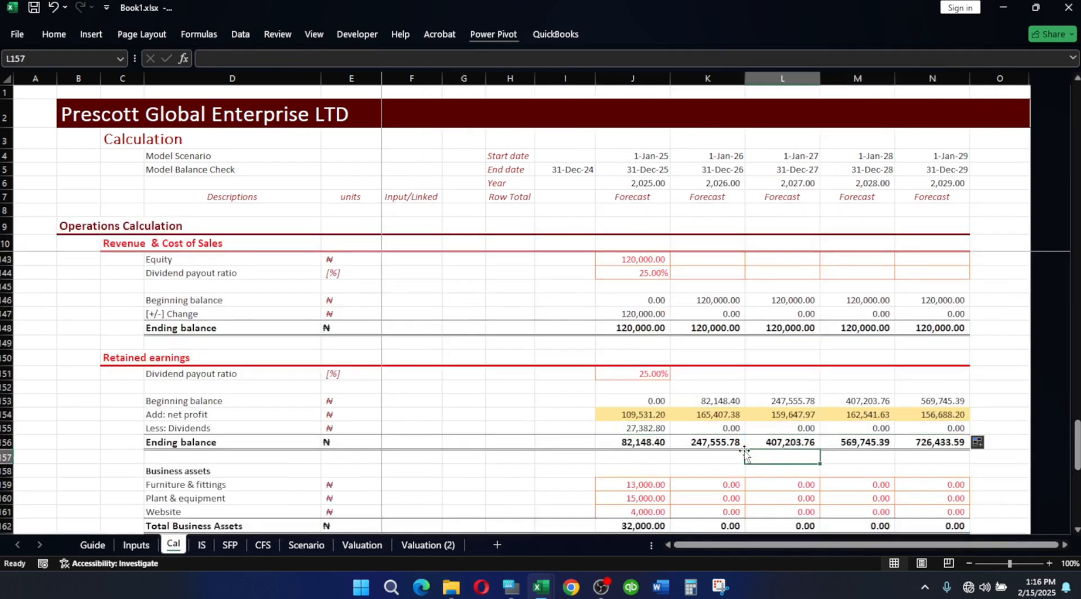
double_click(652, 429)
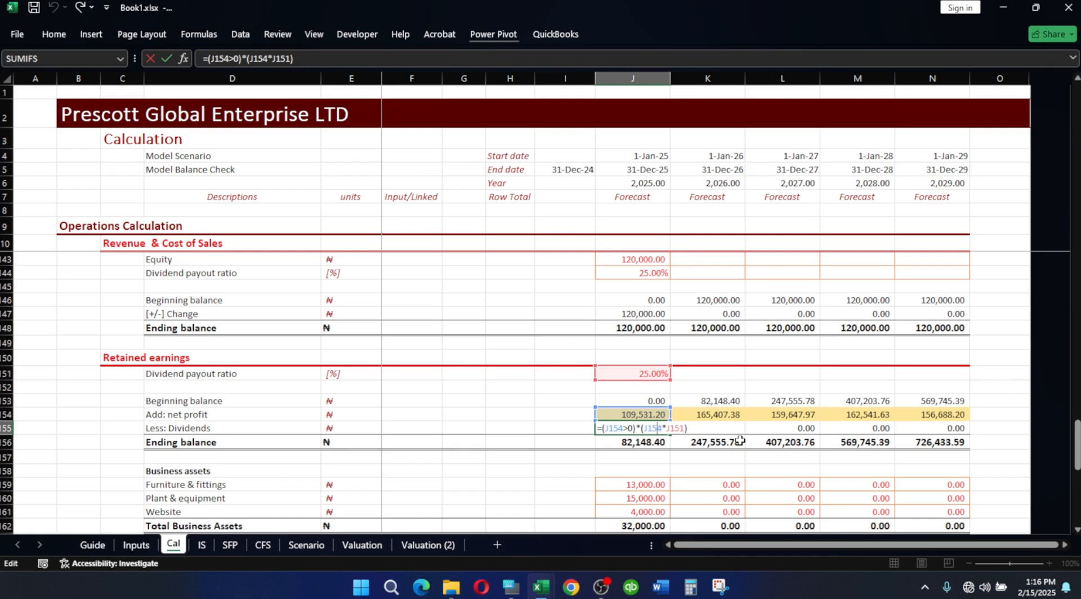
key(Escape)
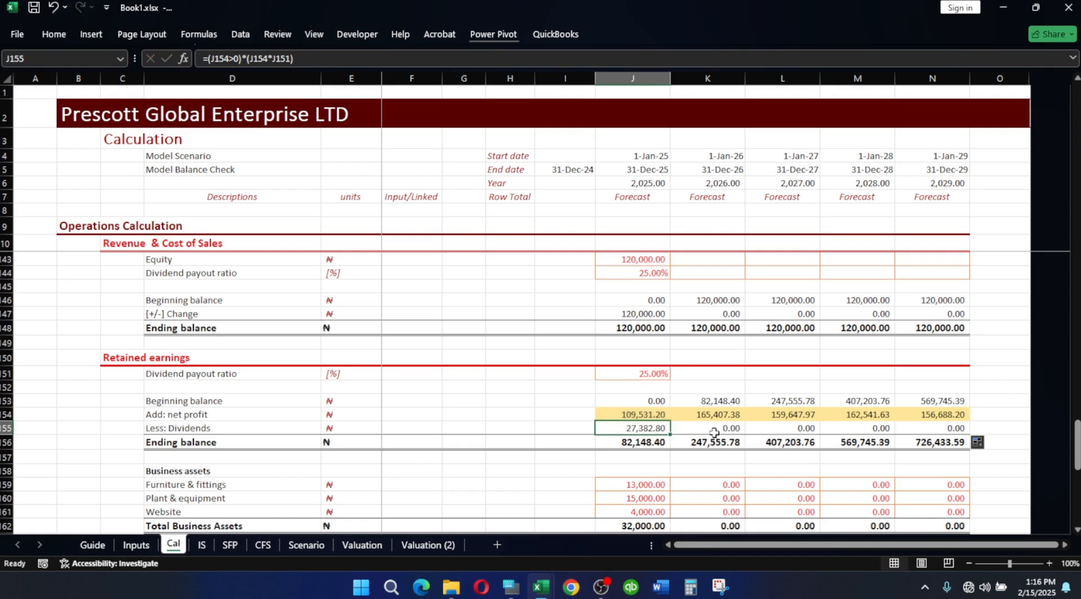
click(720, 428)
double_click(721, 429)
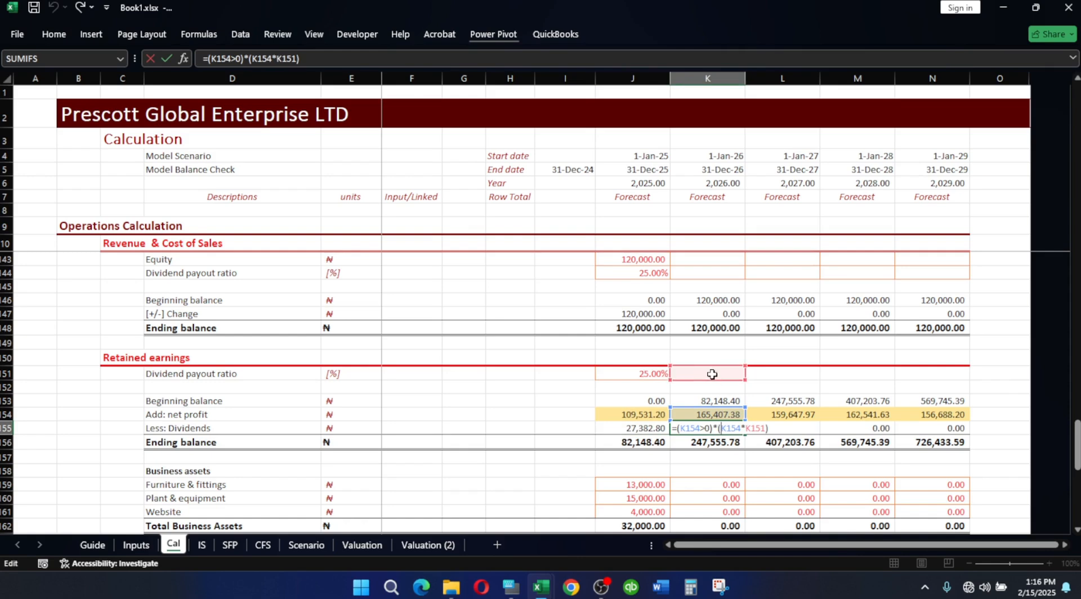
key(Escape)
- Lock the payout ratio reference in the 2025 dividends formula, making J155 =(J154>0)*(J154*$J$151), and copy it across to N155
click(651, 426)
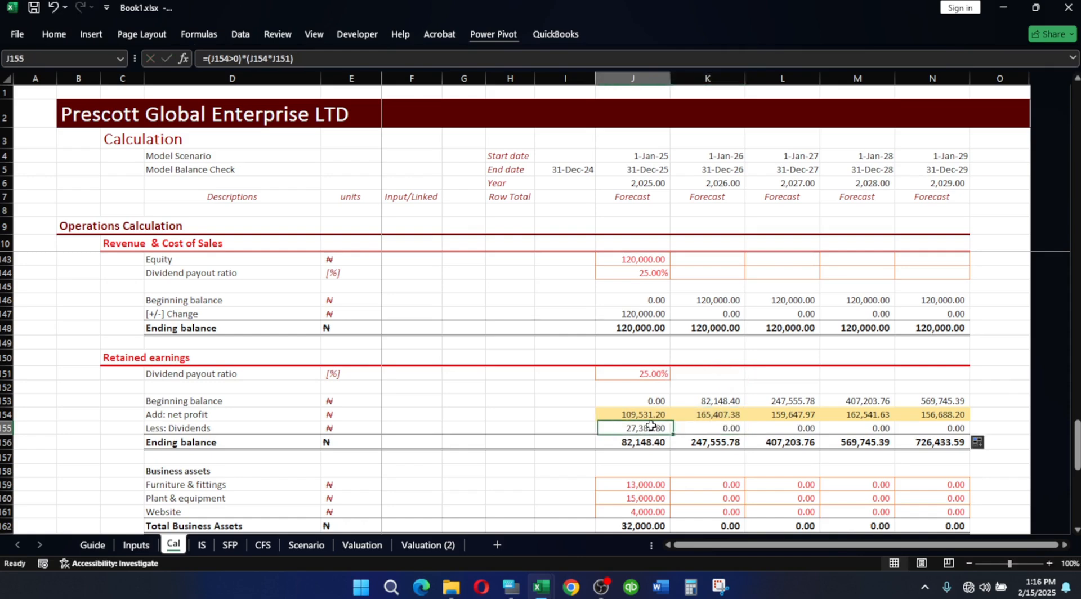
double_click(651, 427)
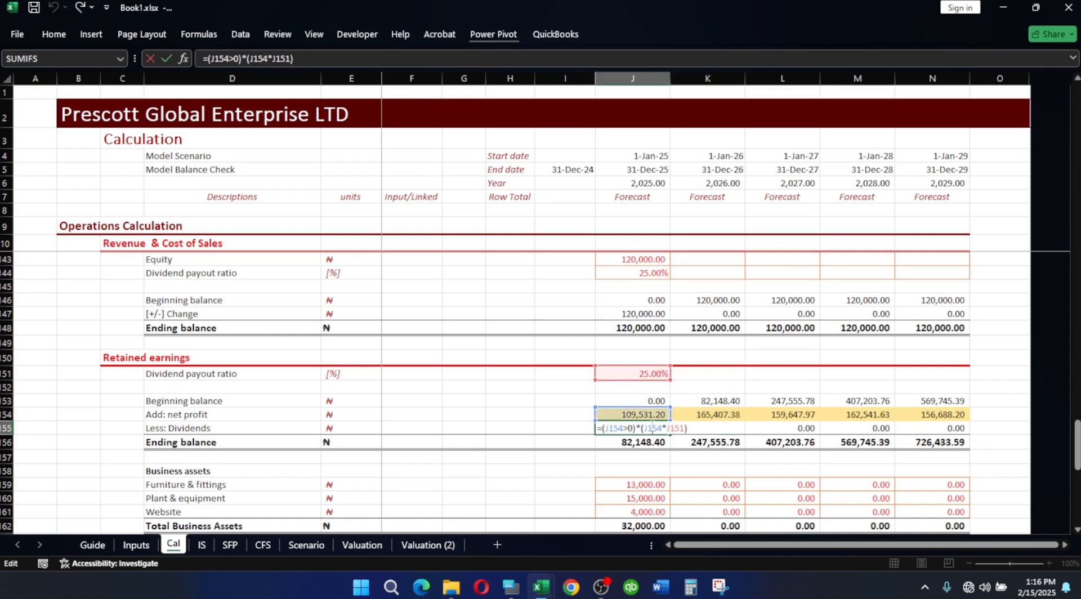
double_click(677, 428)
key(F4)
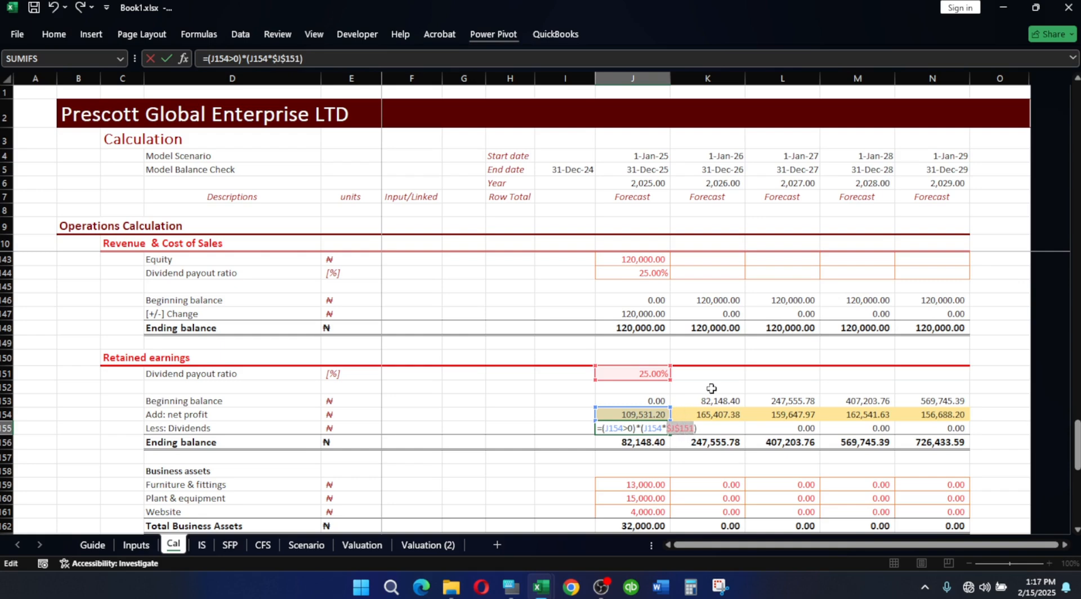
key(Return)
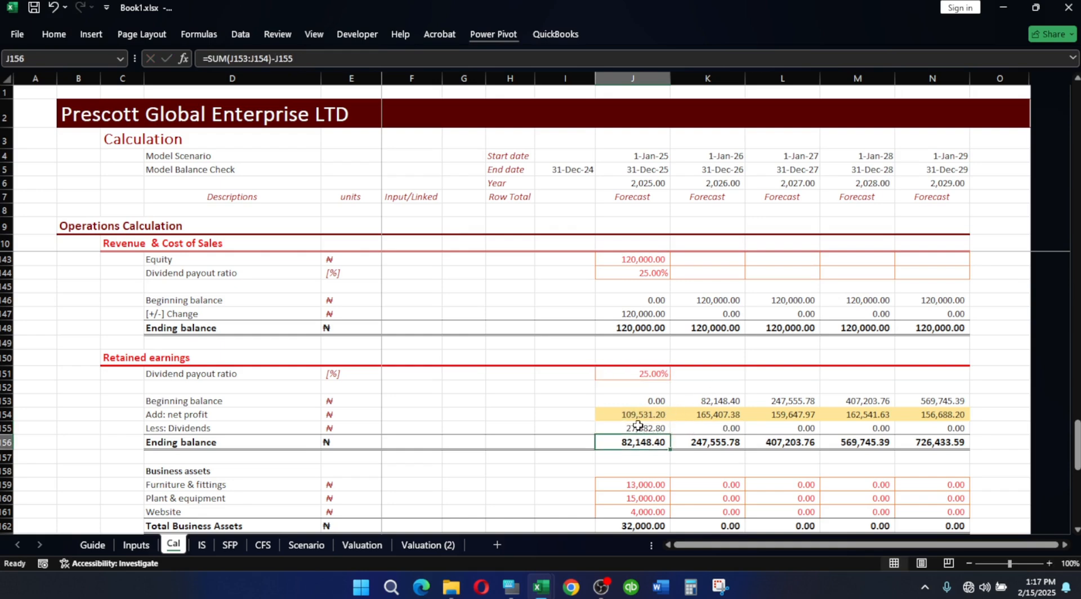
click(638, 426)
drag(674, 435, 937, 427)
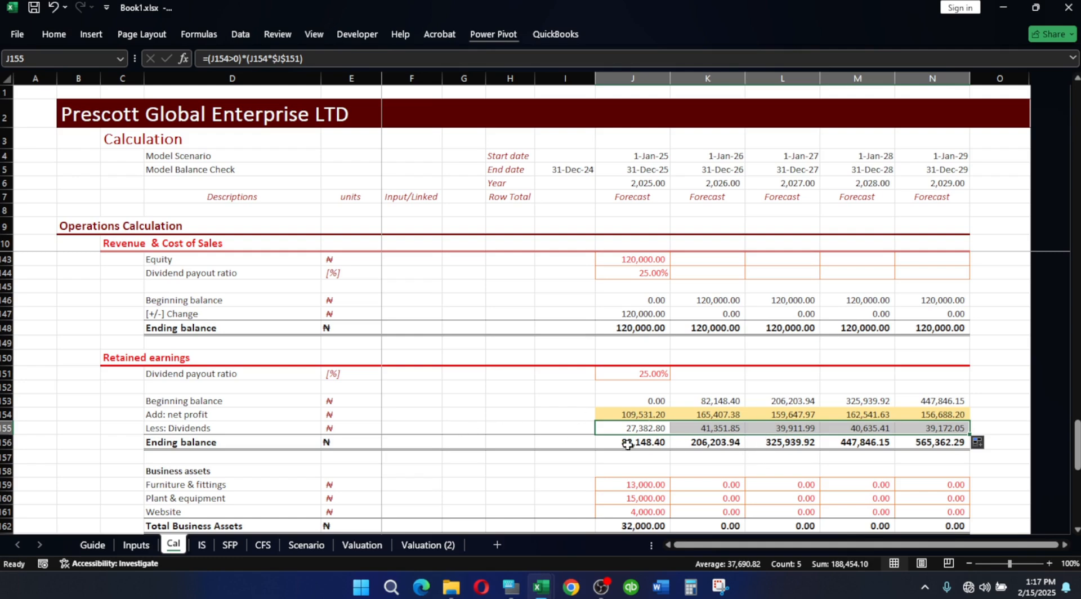
- Check the dividends and ending balance formulas in J155 and J156 on the Cal sheet against the Retained Earnings link in J30 on the SFP sheet
double_click(624, 428)
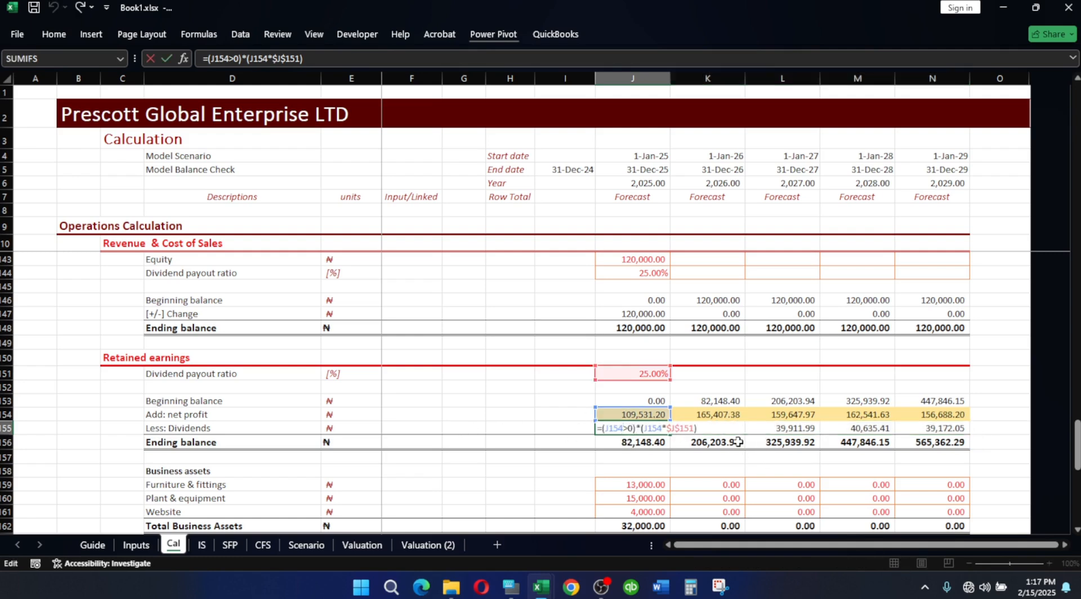
key(Escape)
double_click(625, 442)
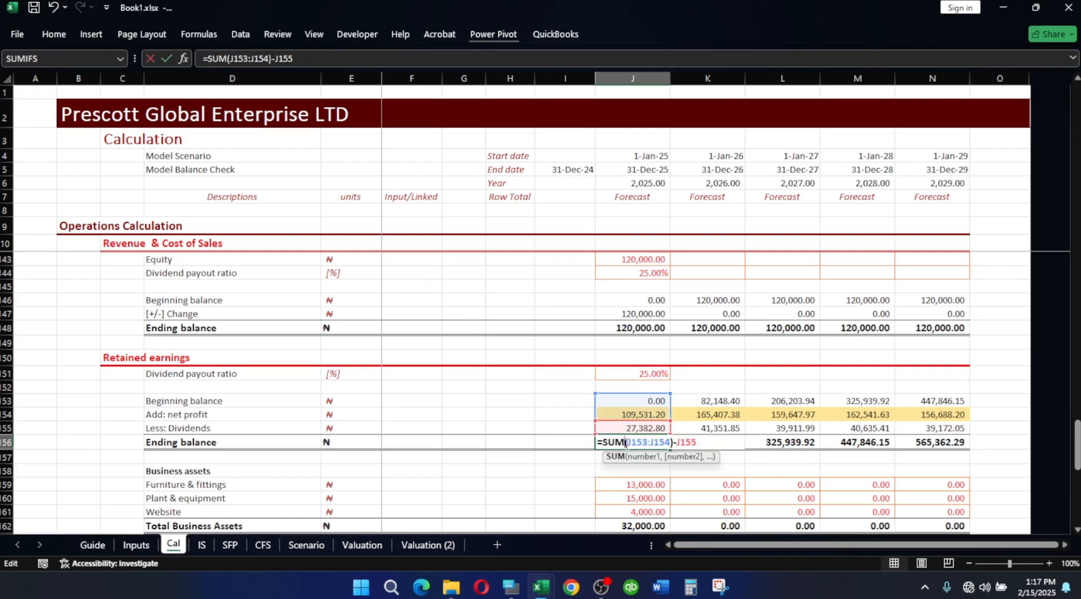
key(Escape)
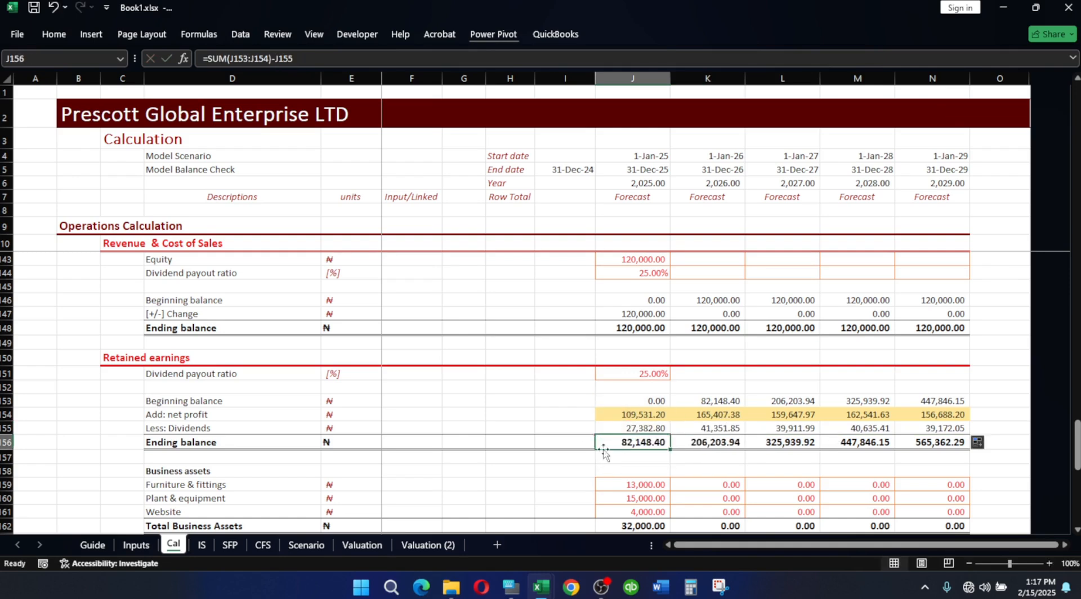
click(231, 545)
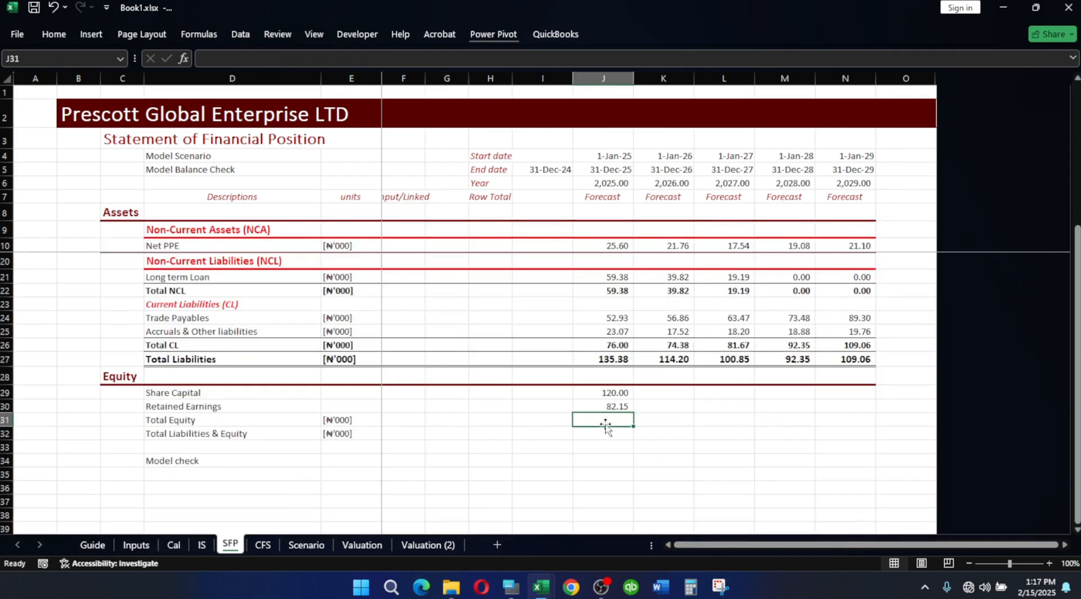
click(619, 407)
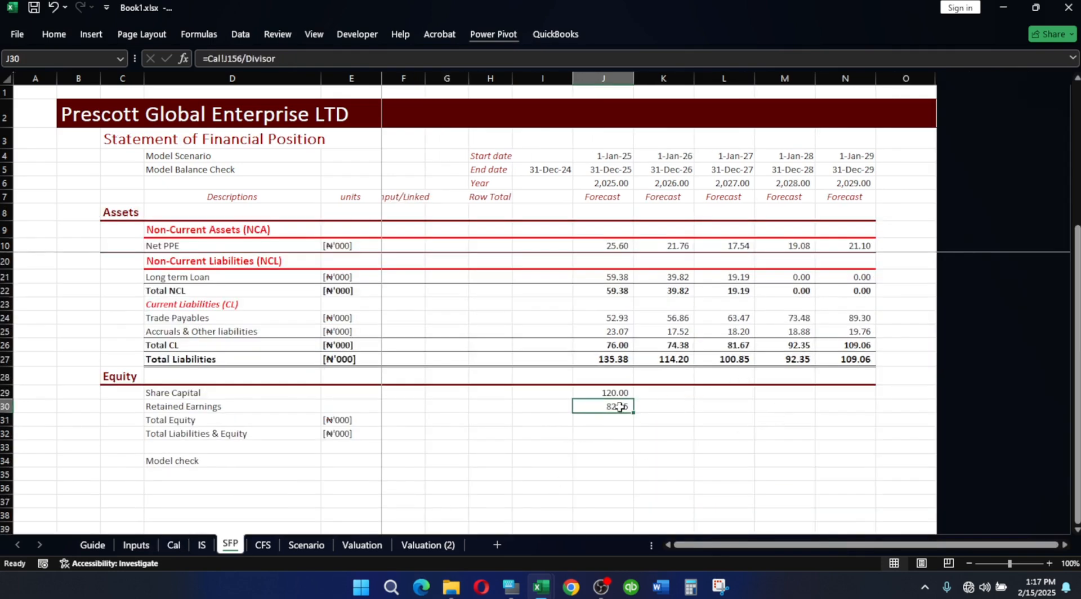
click(175, 545)
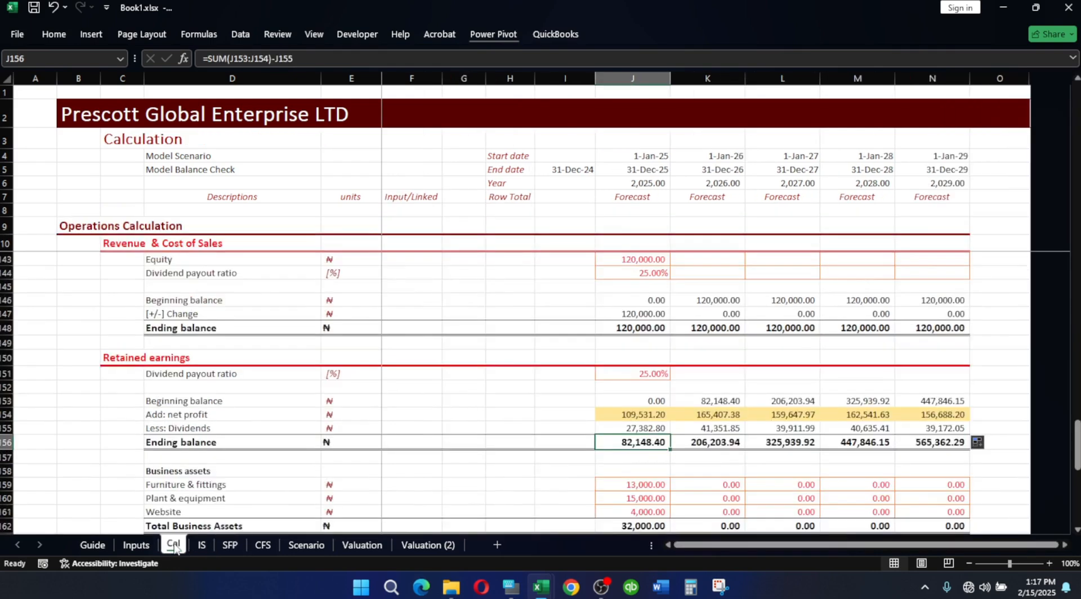
click(203, 545)
click(229, 545)
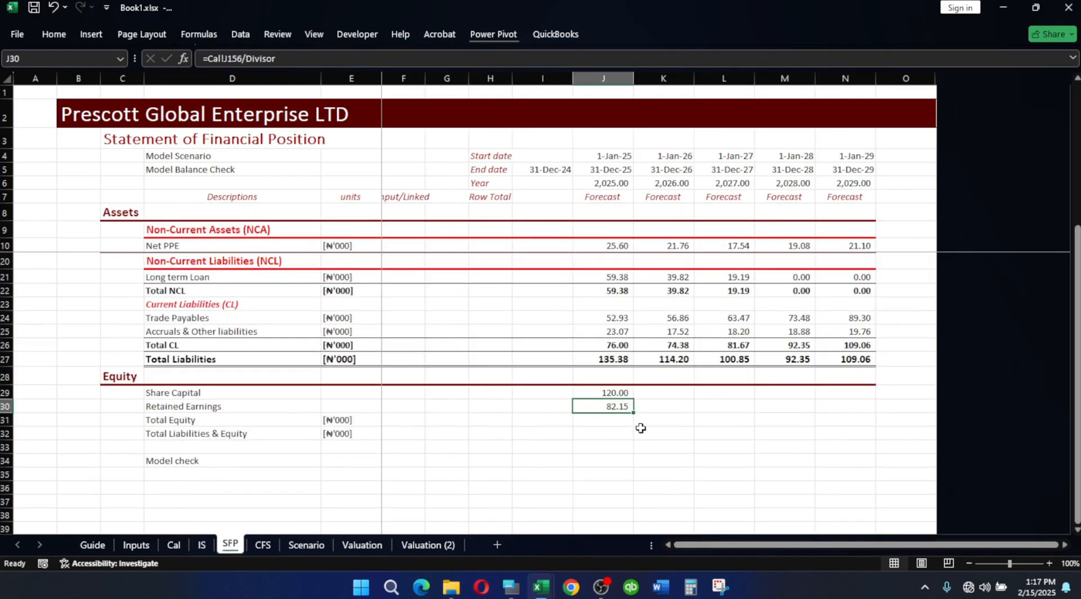
- Total the 2025 equity in J31 of the SFP sheet with =SUM(J29:J30)
click(612, 422)
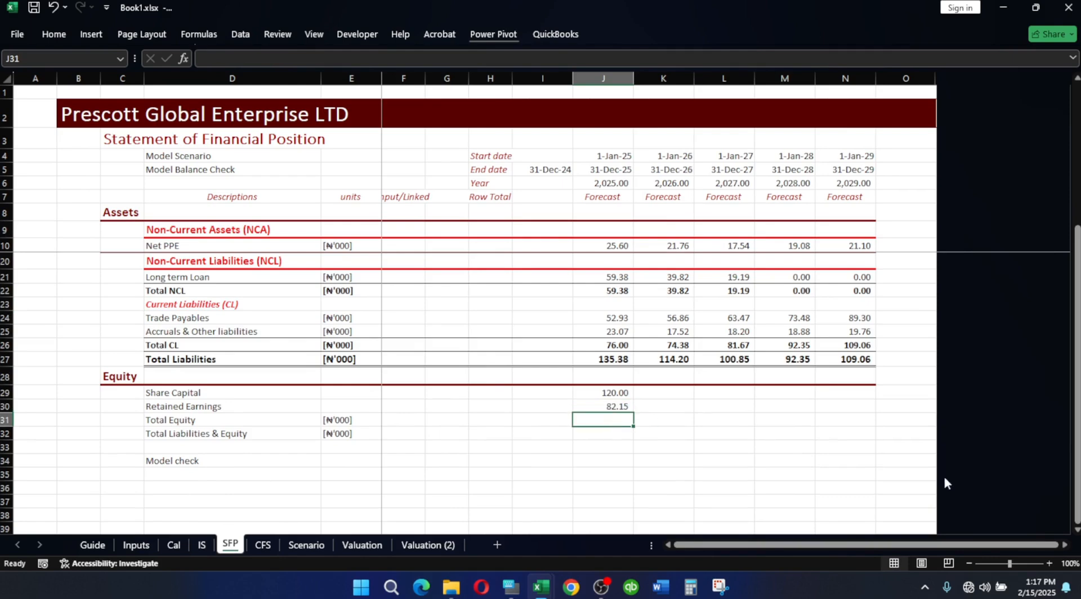
key(alt+equal)
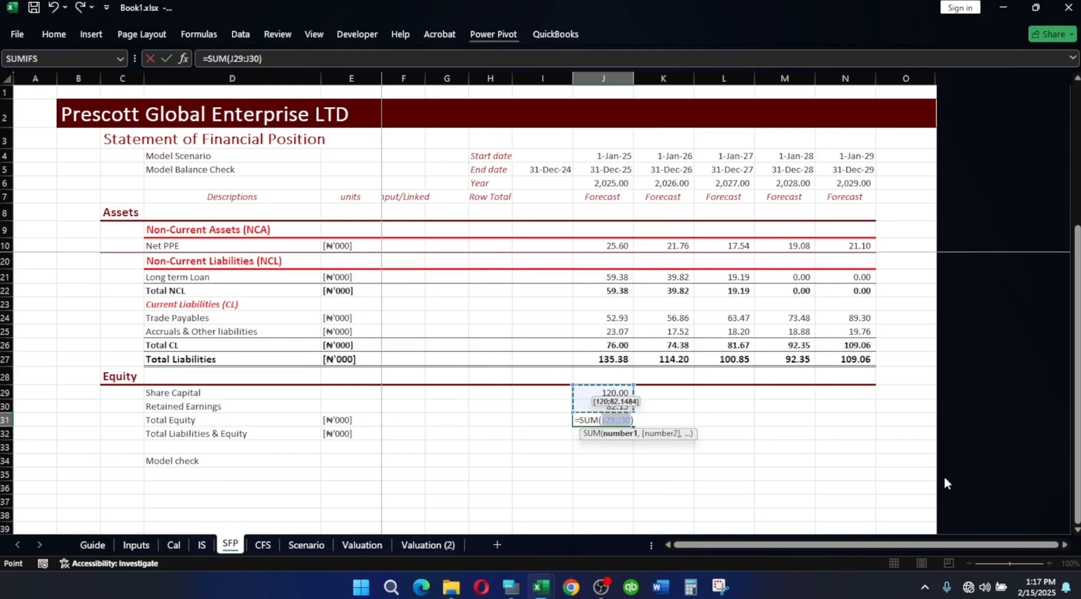
key(Return)
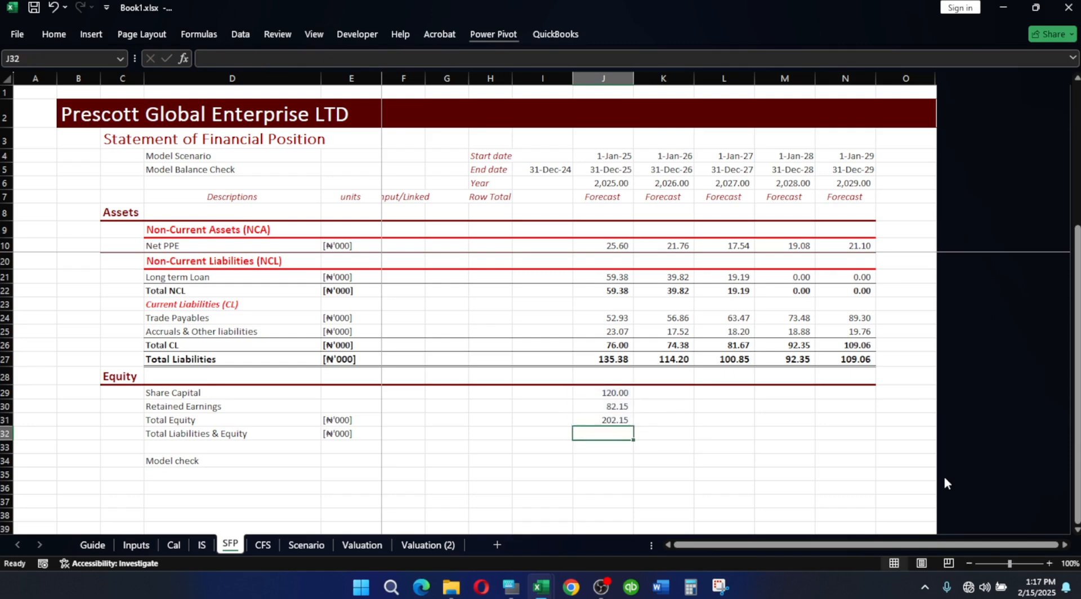
- Apply the Sub_Total cell style to the Total Equity row from D31 to N31
drag(152, 419, 845, 421)
key(alt)
key(h)
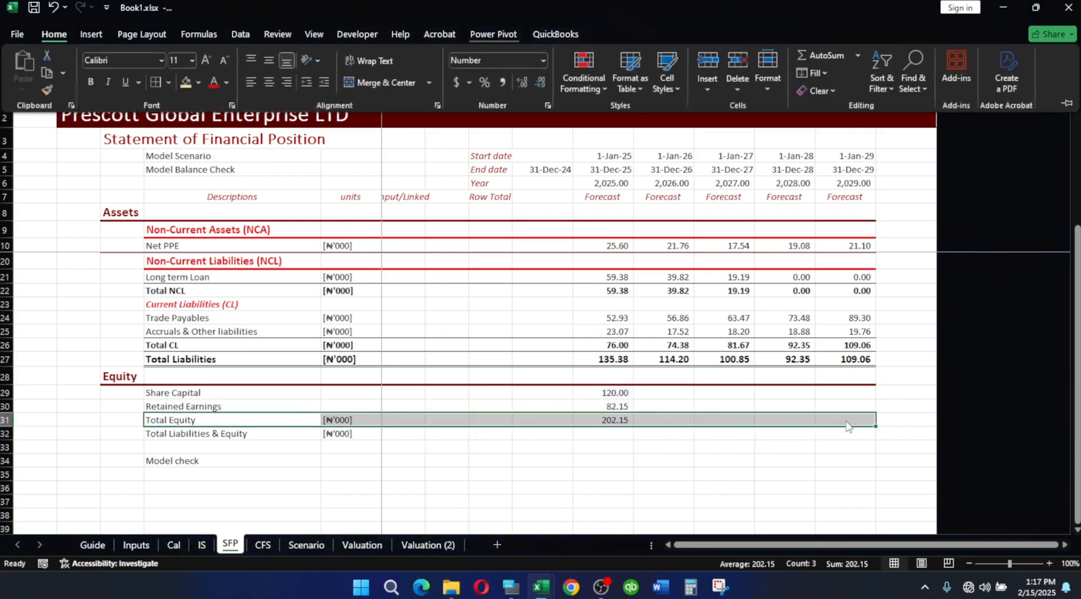
key(j)
click(681, 142)
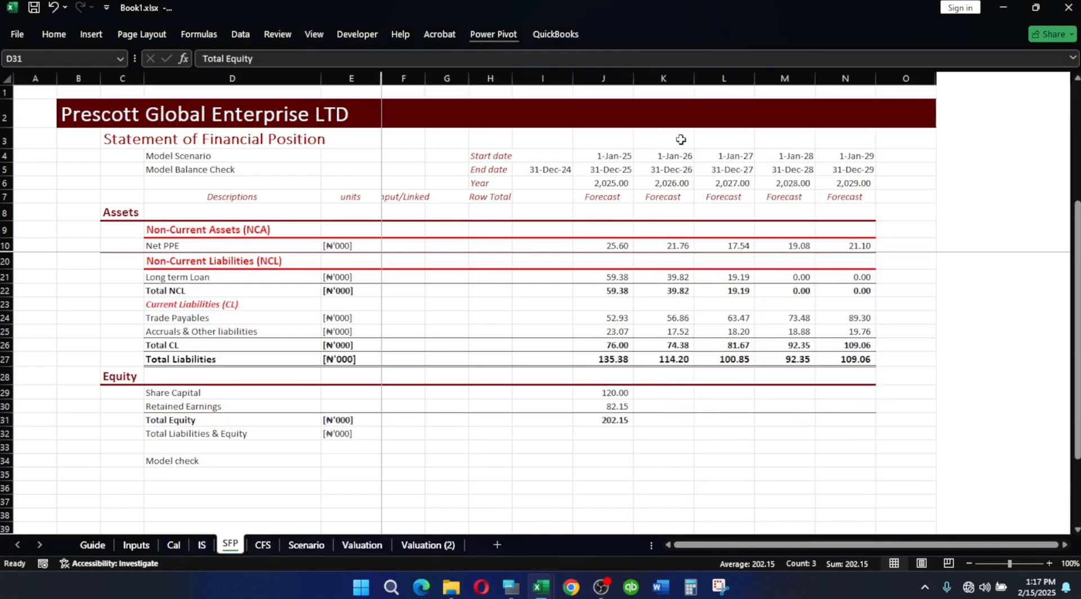
- Calculate the 2025 Total Liabilities & Equity in J32 by adding Total Equity and Total Liabilities with =J31+J27
click(614, 437)
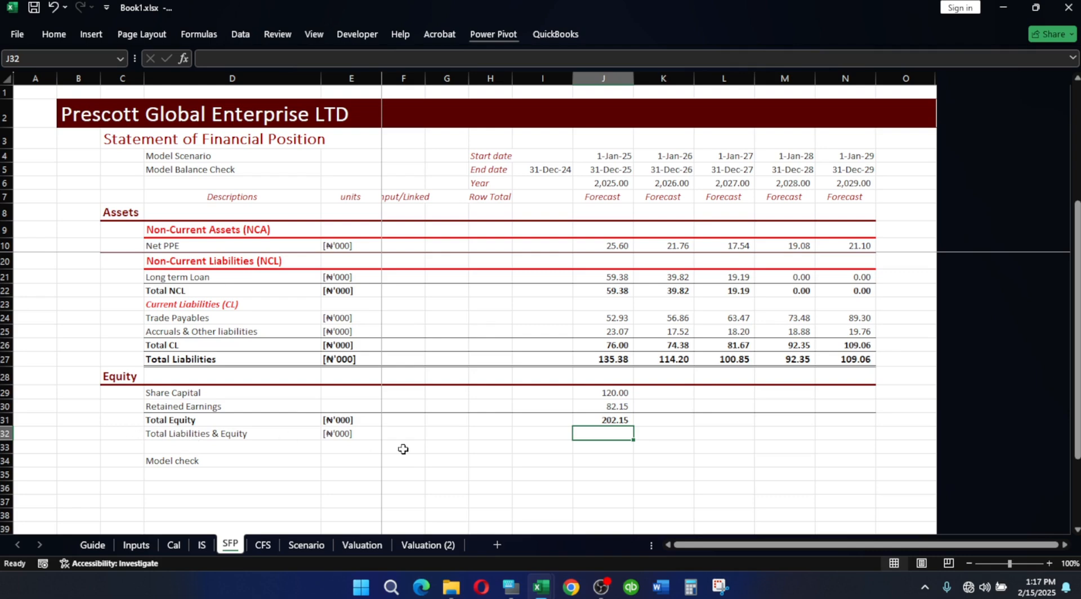
text(=)
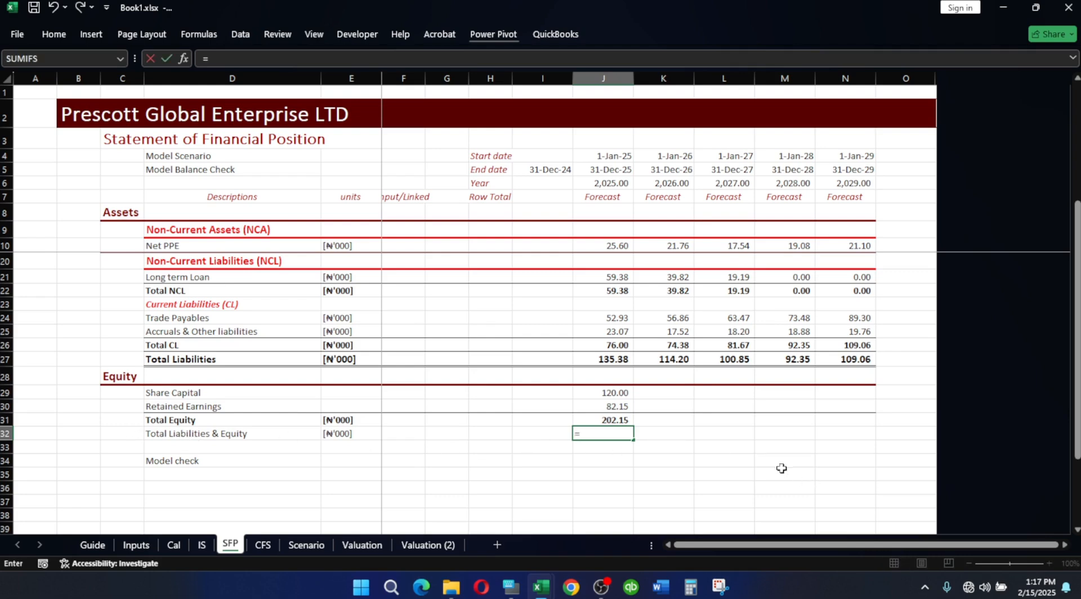
click(613, 420)
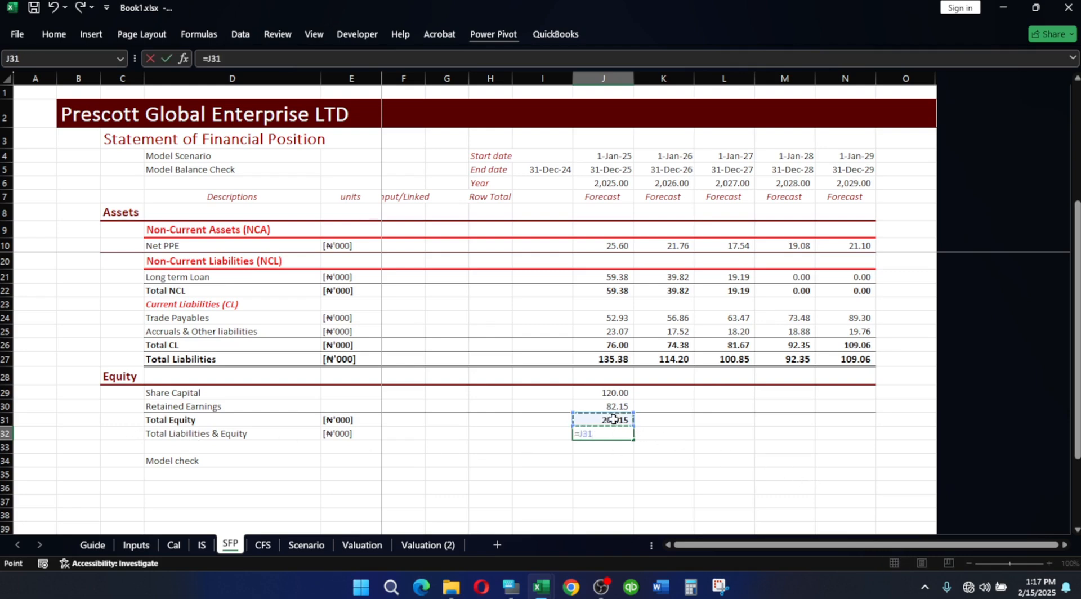
text(+)
click(615, 361)
key(Return)
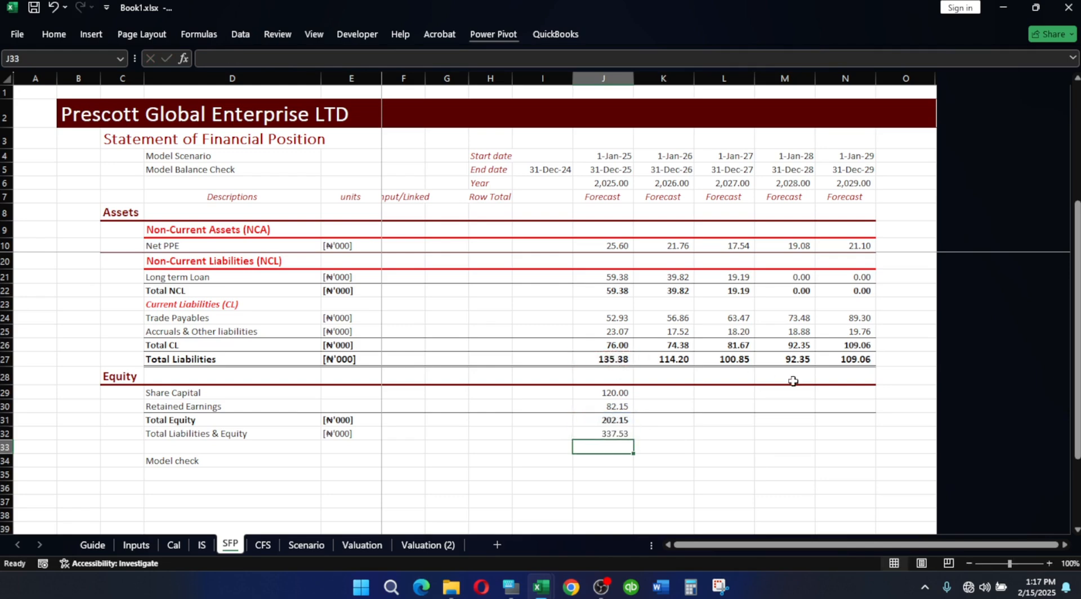
- Apply the Total2 cell style to the Total Liabilities & Equity row D32:N32, and copy the equity formulas in J29:J32 across to column N
drag(153, 434, 817, 433)
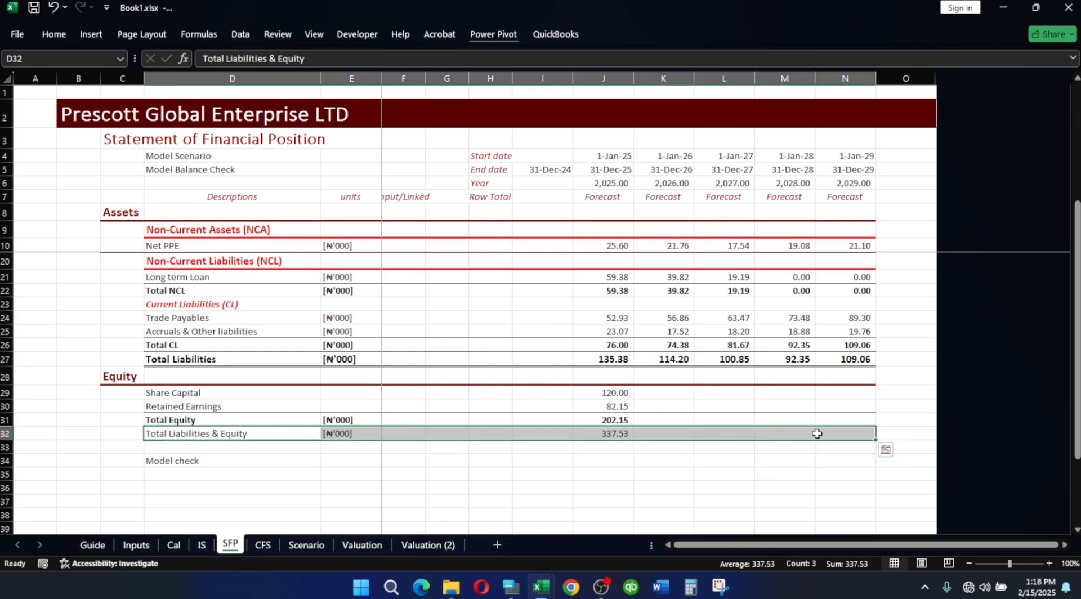
key(alt+h)
key(j)
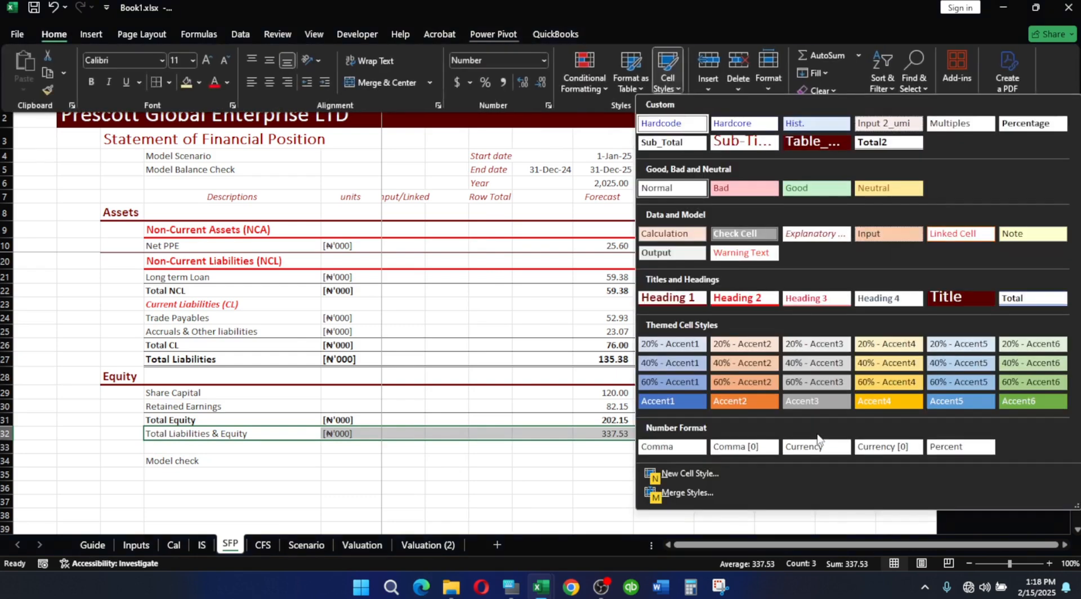
click(889, 142)
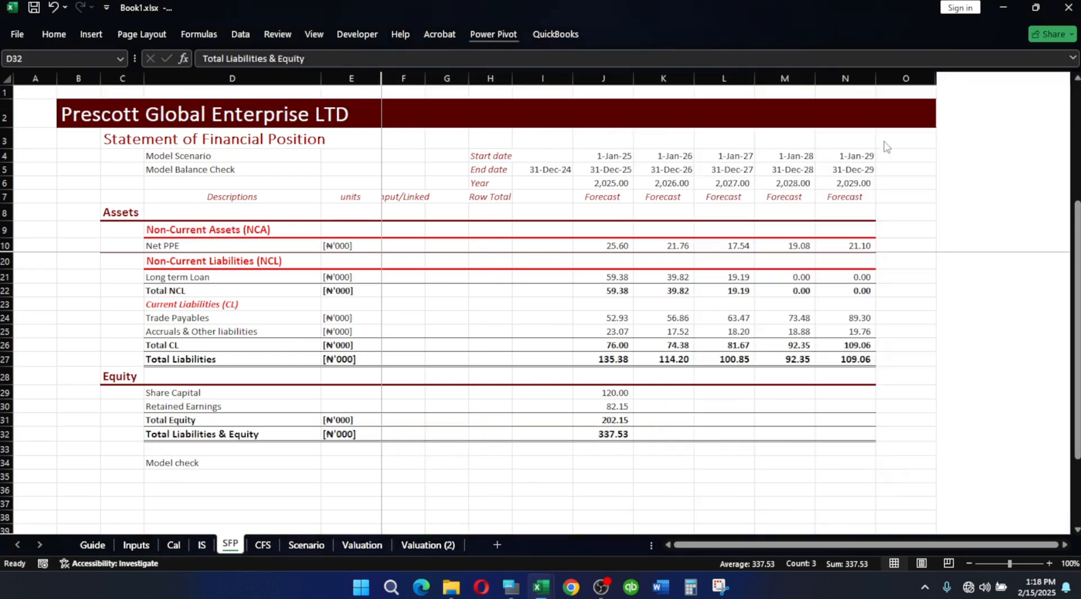
drag(603, 393, 879, 440)
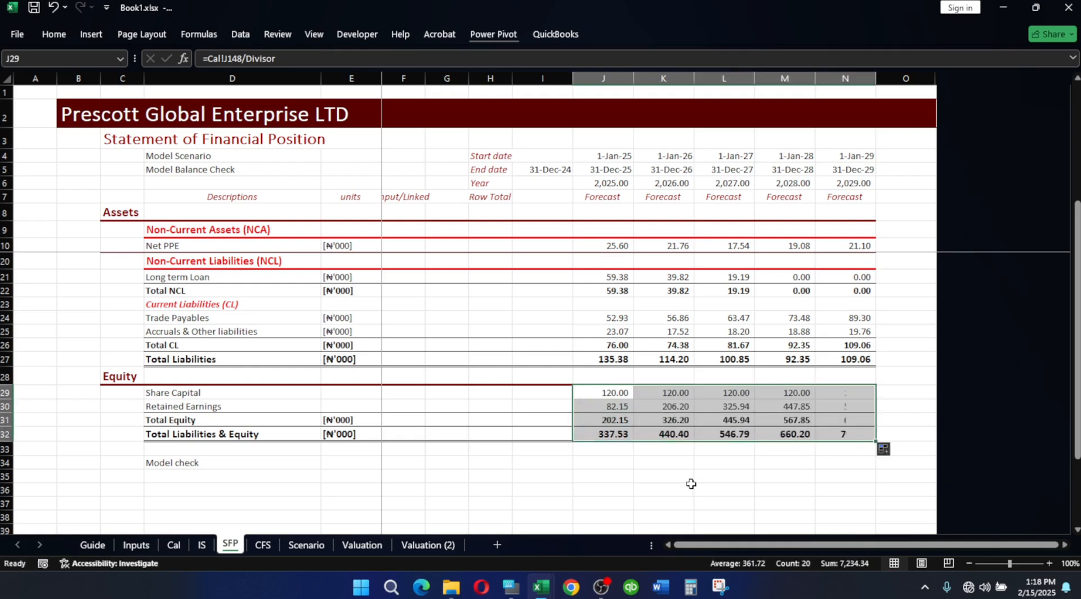
click(785, 476)
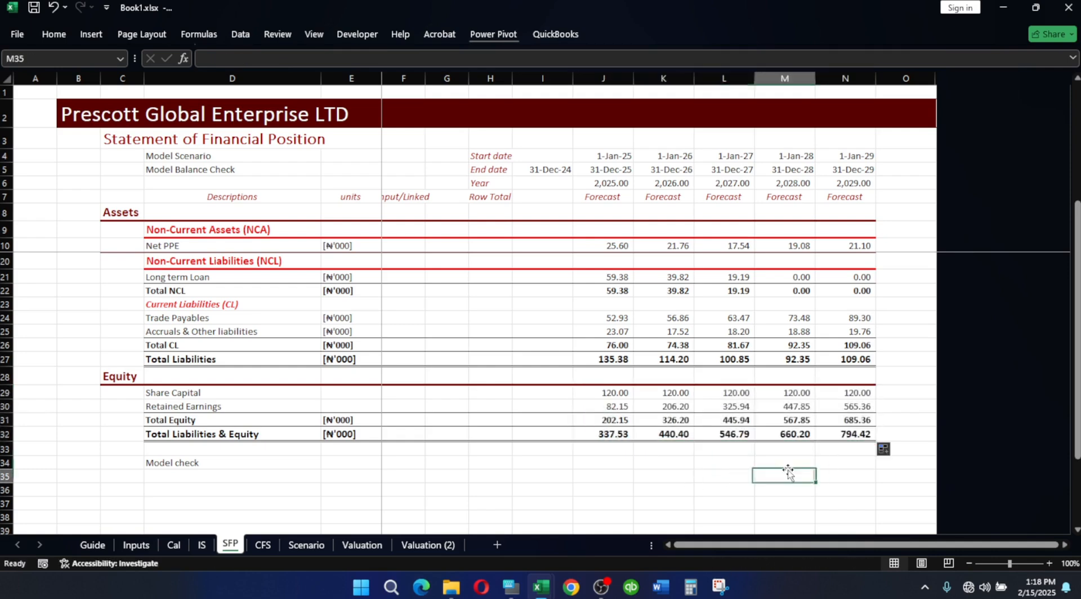
- Enter the 2025 Model check in J34 comparing Total Liabilities & Equity with Total Assets, using =J32=J18
click(601, 462)
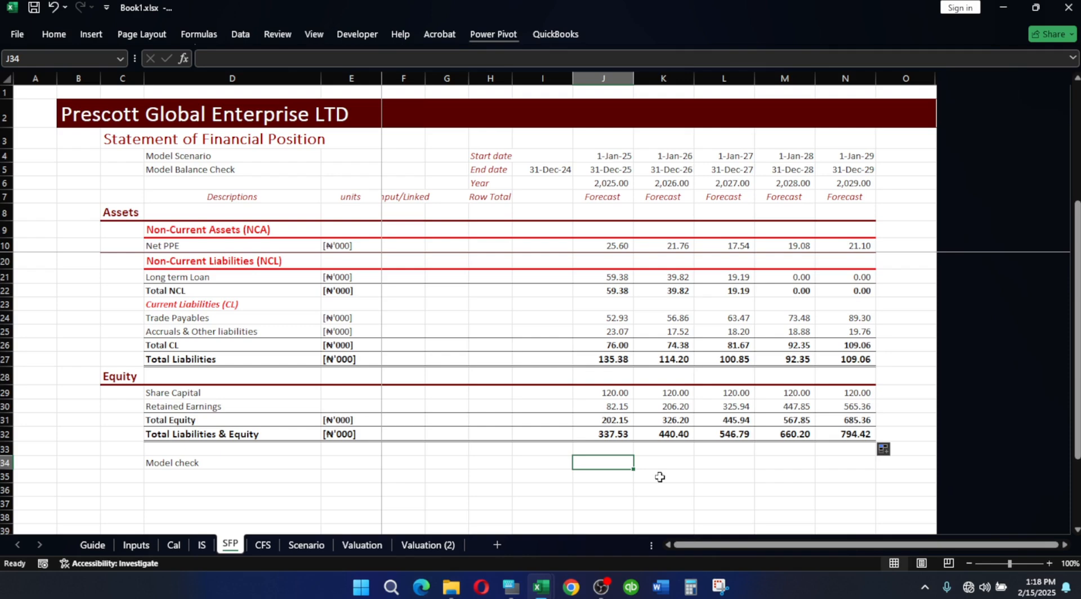
text(=)
click(605, 434)
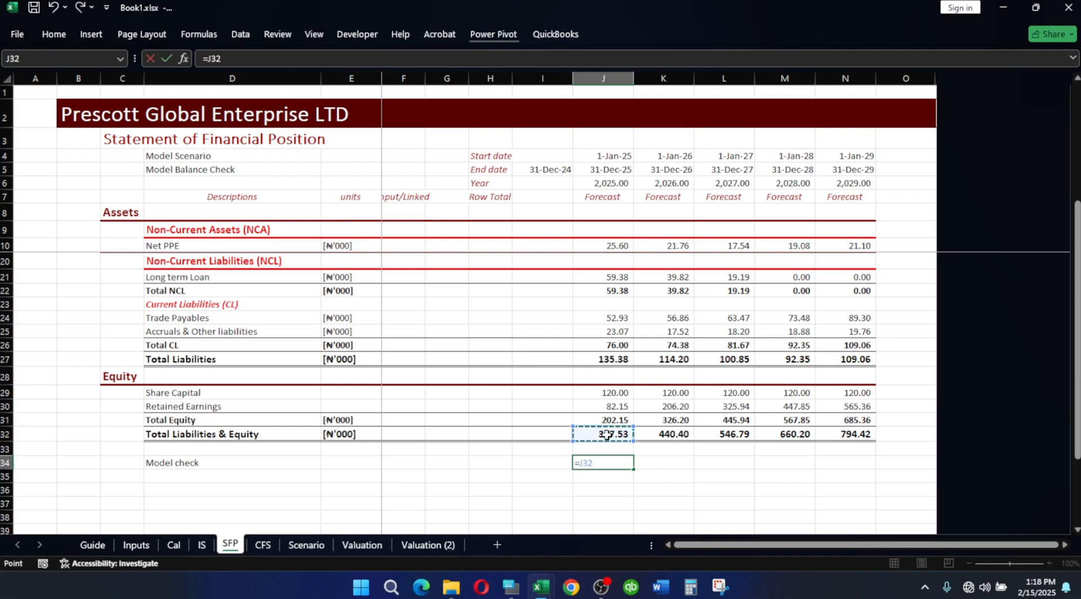
text(=)
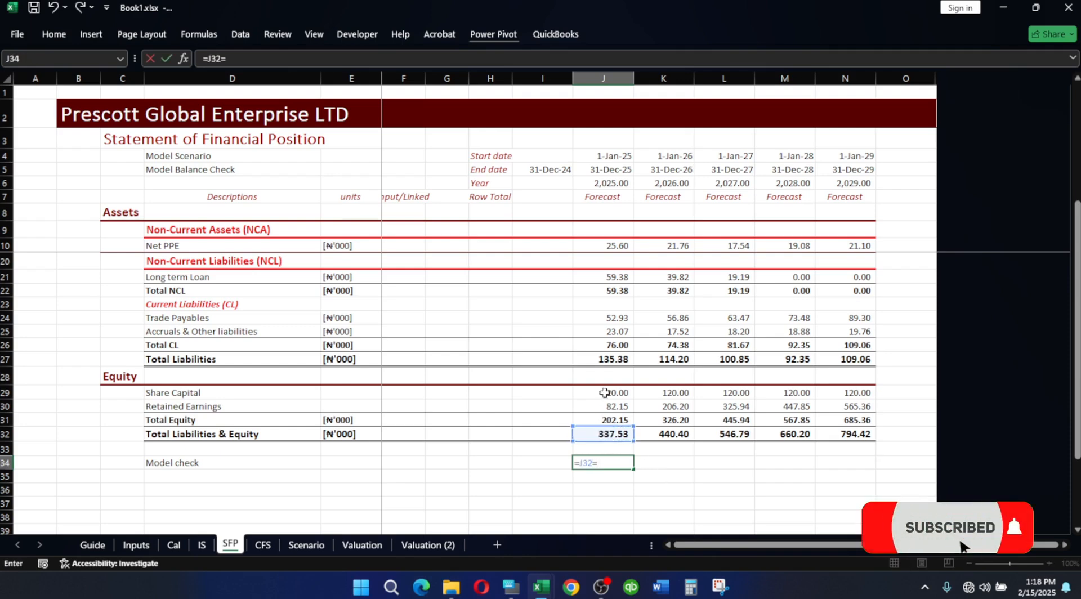
click(617, 360)
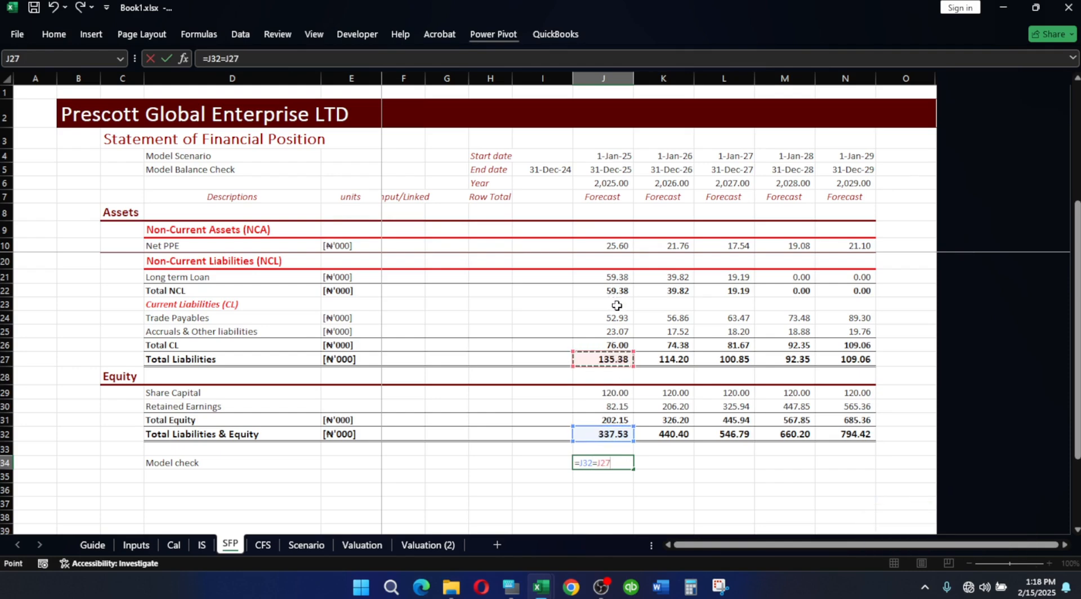
scroll(617, 305, up, 1)
click(610, 274)
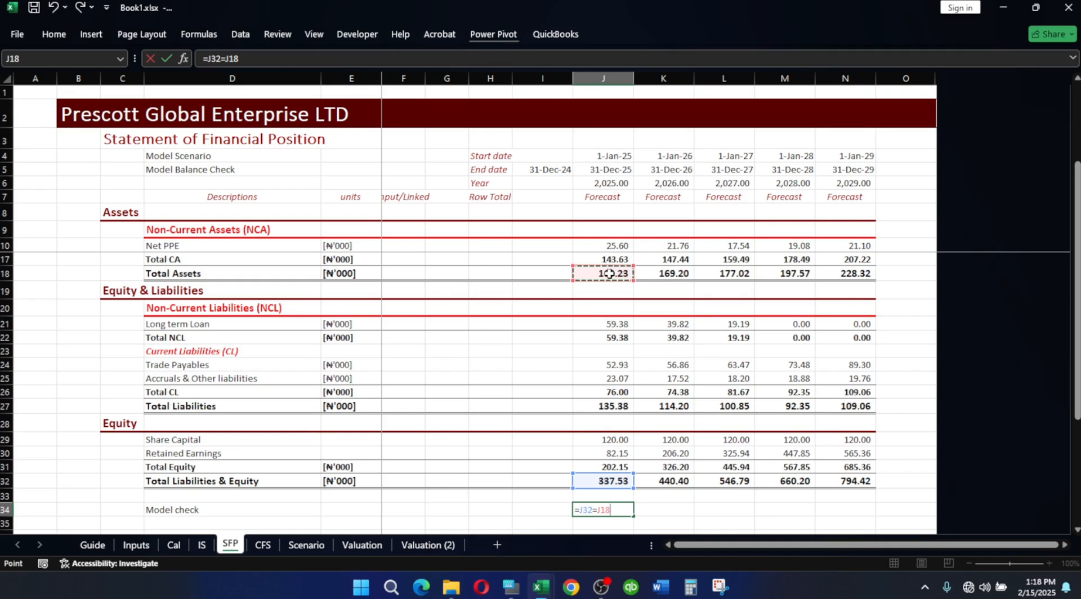
key(Return)
- Calculate the 2025 difference between Total Liabilities & Equity and Total Assets in J36 with =J32-J18
scroll(588, 358, down, 2)
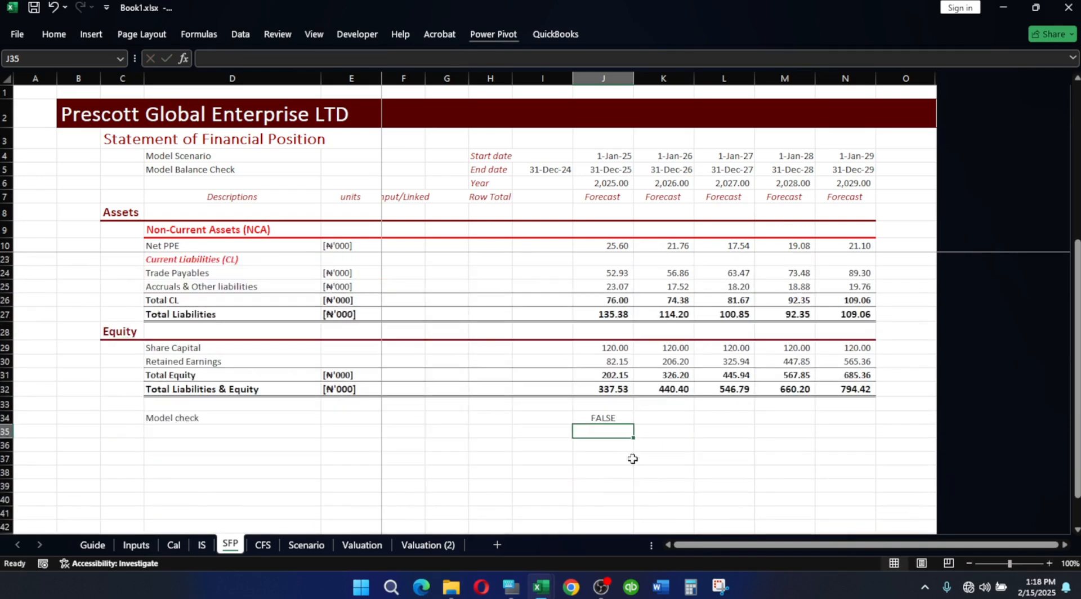
click(608, 442)
text(=)
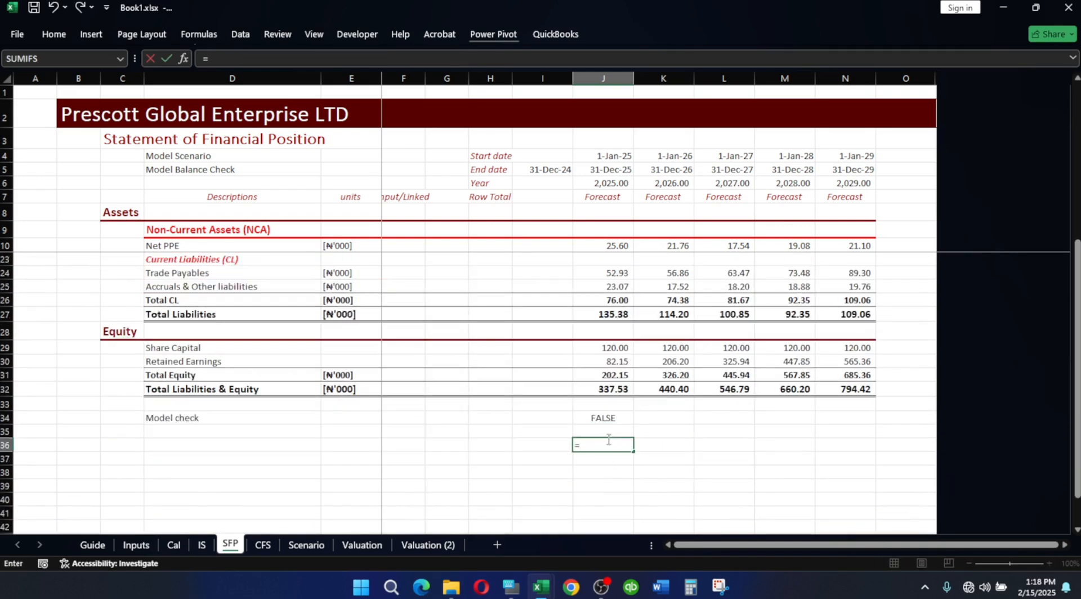
click(611, 390)
text(-)
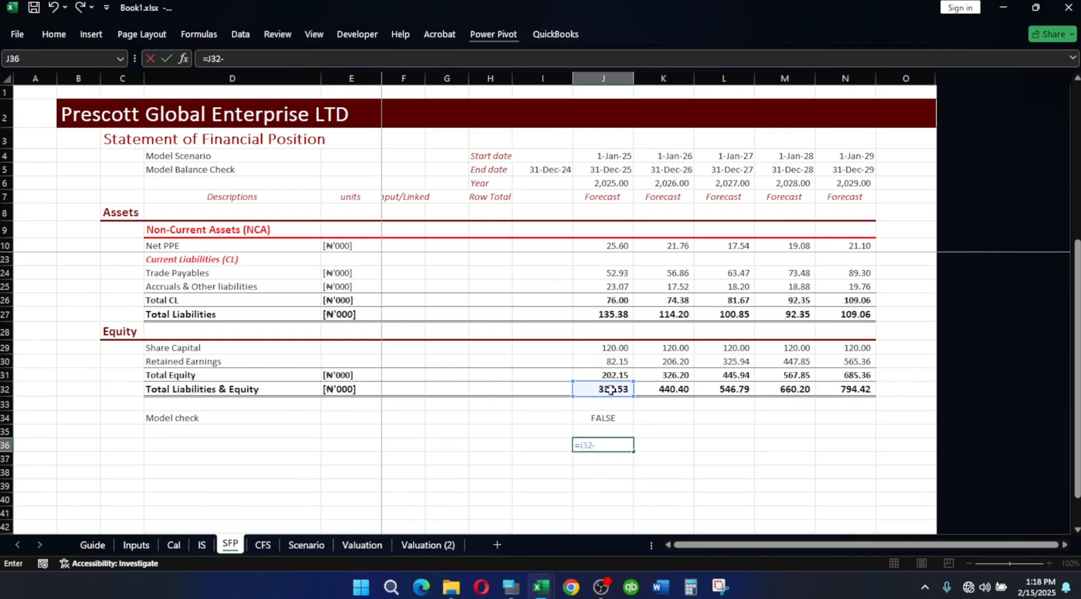
scroll(611, 390, up, 4)
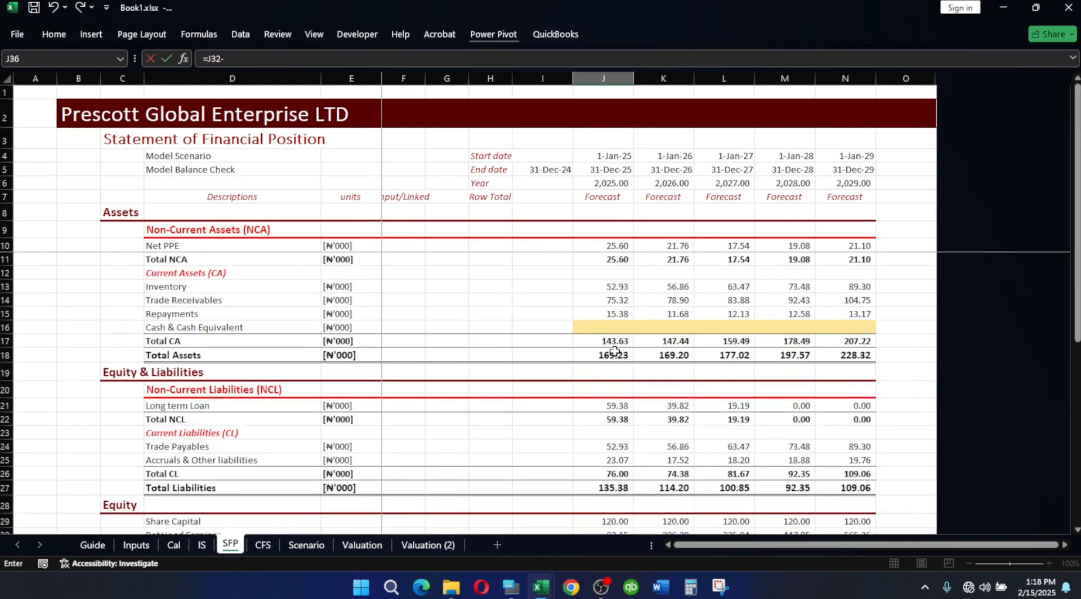
click(613, 355)
key(Return)
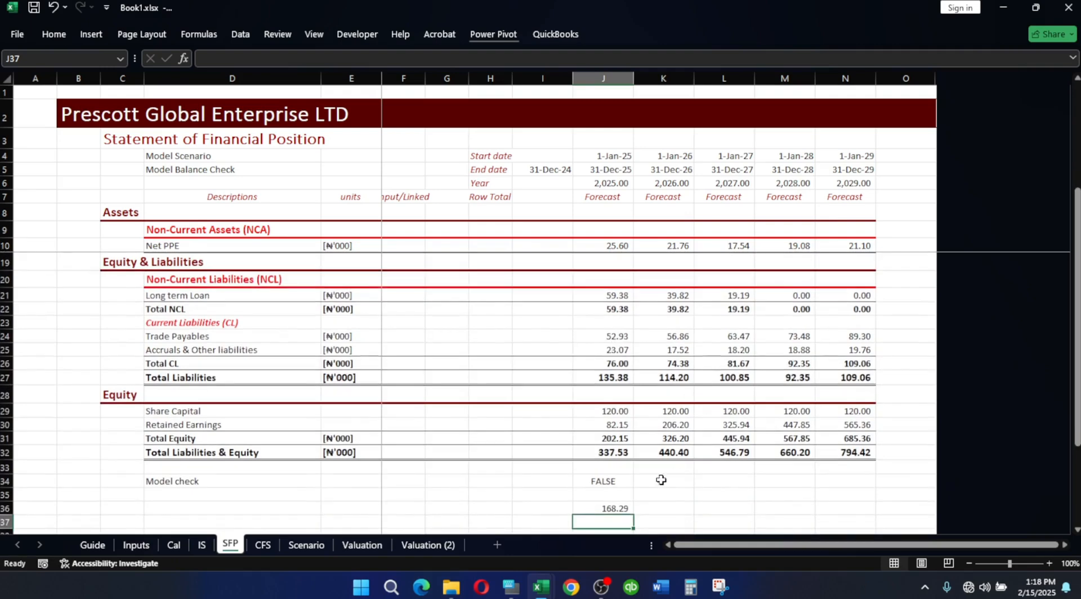
- Copy the difference formula in J36 and the Model check formula in J34 across their rows to column N
scroll(622, 507, up, 2)
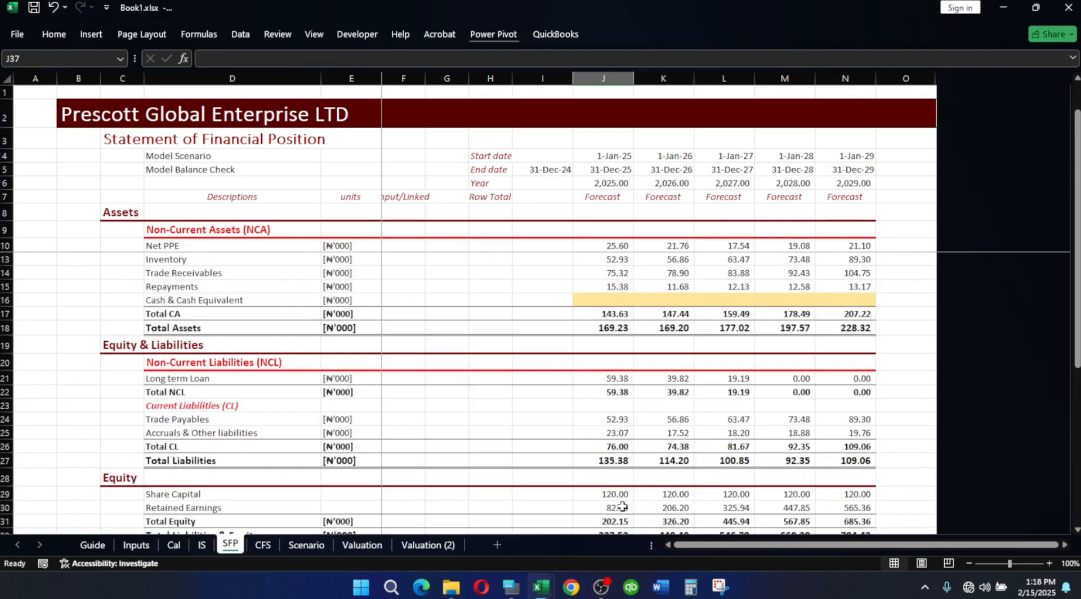
scroll(622, 507, down, 3)
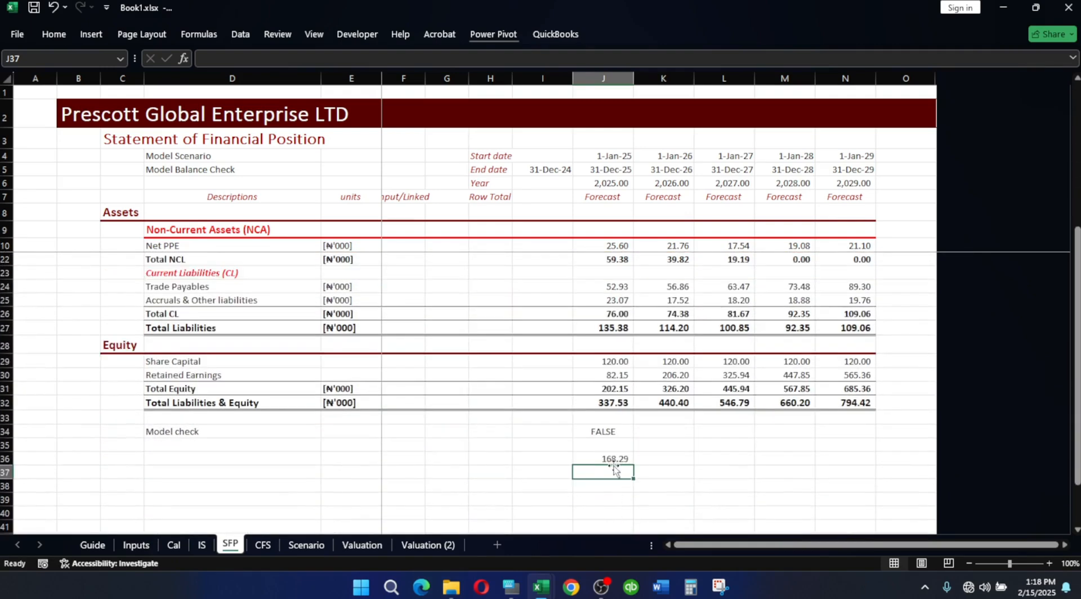
click(614, 456)
double_click(614, 456)
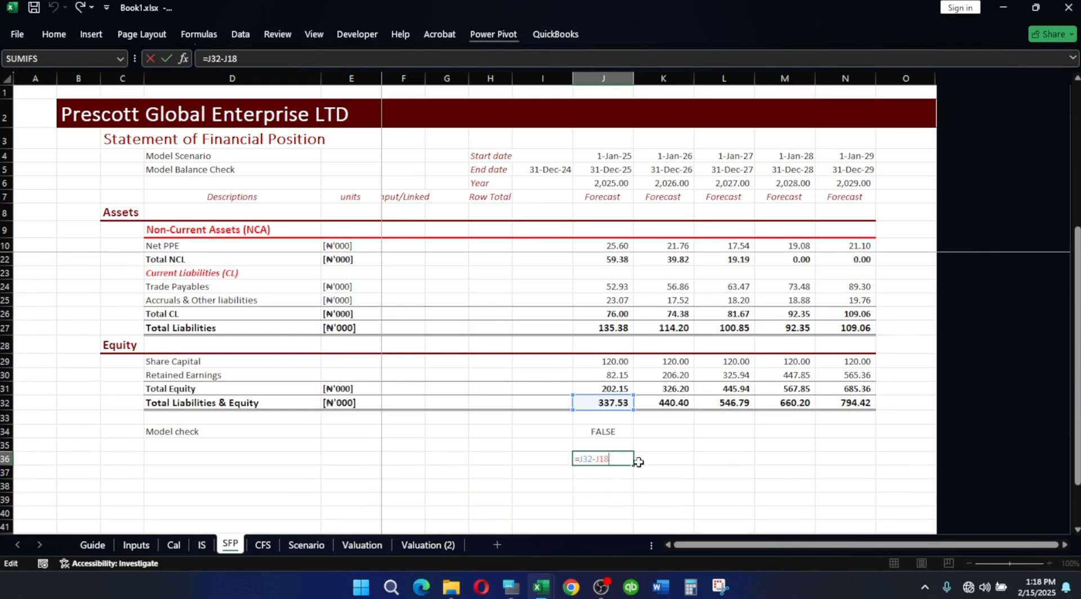
key(Escape)
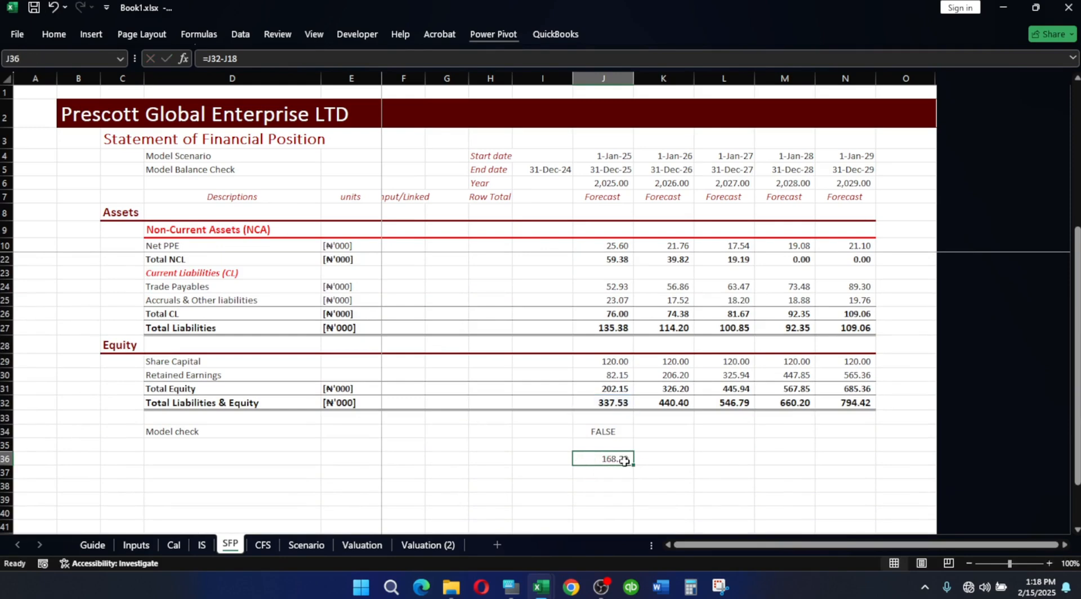
drag(635, 466, 862, 474)
click(600, 431)
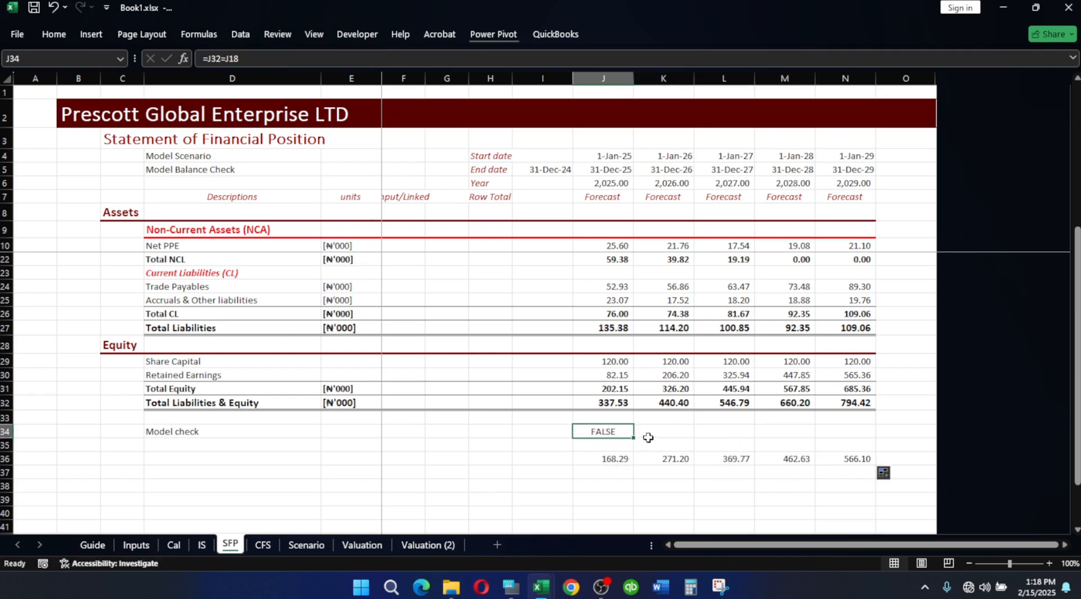
drag(637, 440, 856, 442)
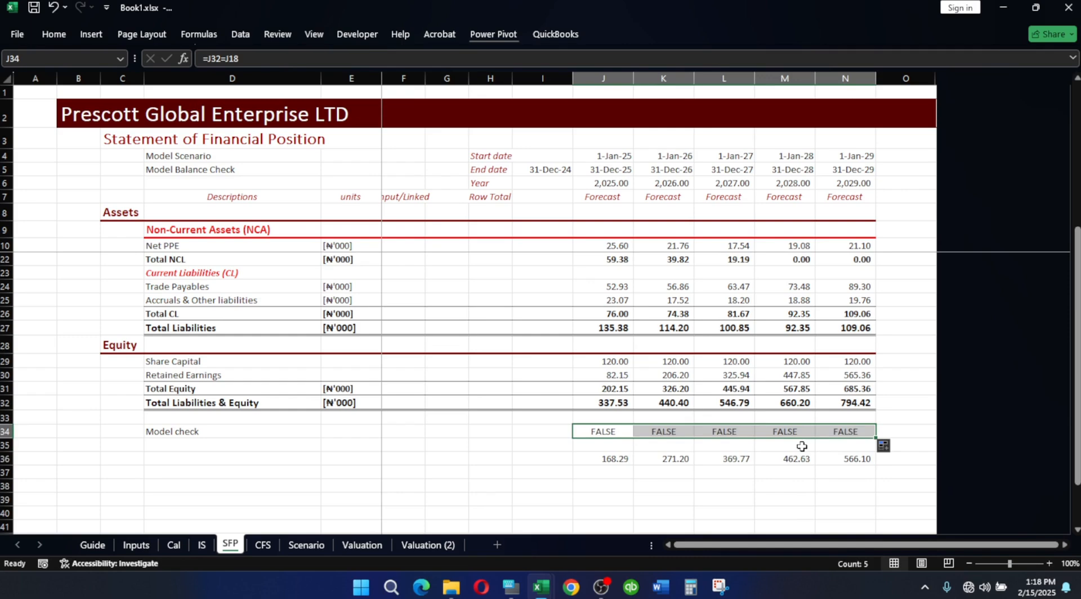
- View the Cashflows Statement layout on the CFS sheet and return to the Model check row on the SFP sheet
scroll(765, 439, up, 4)
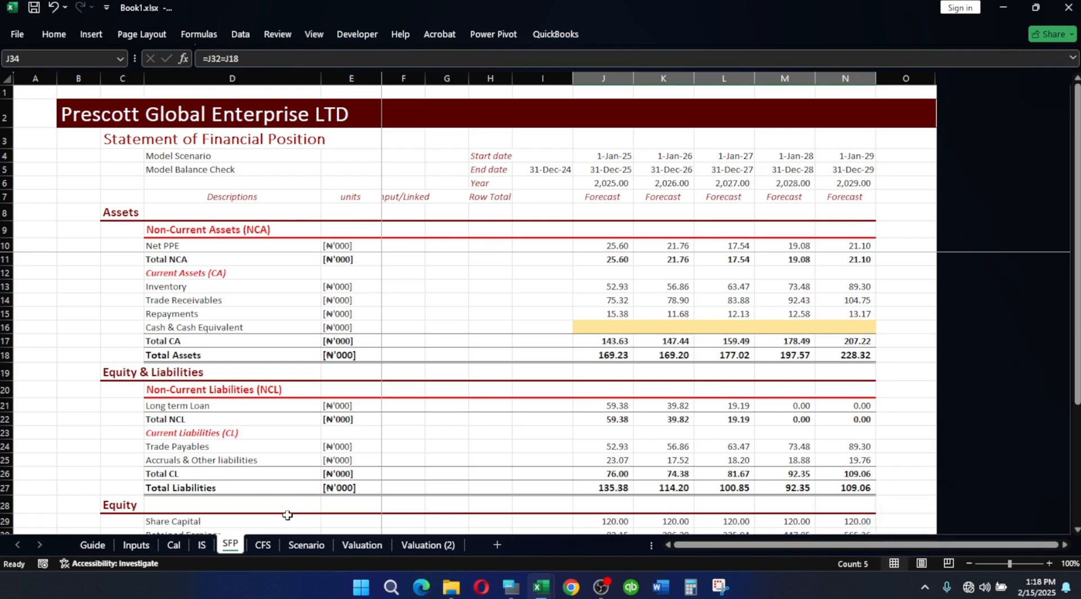
click(264, 546)
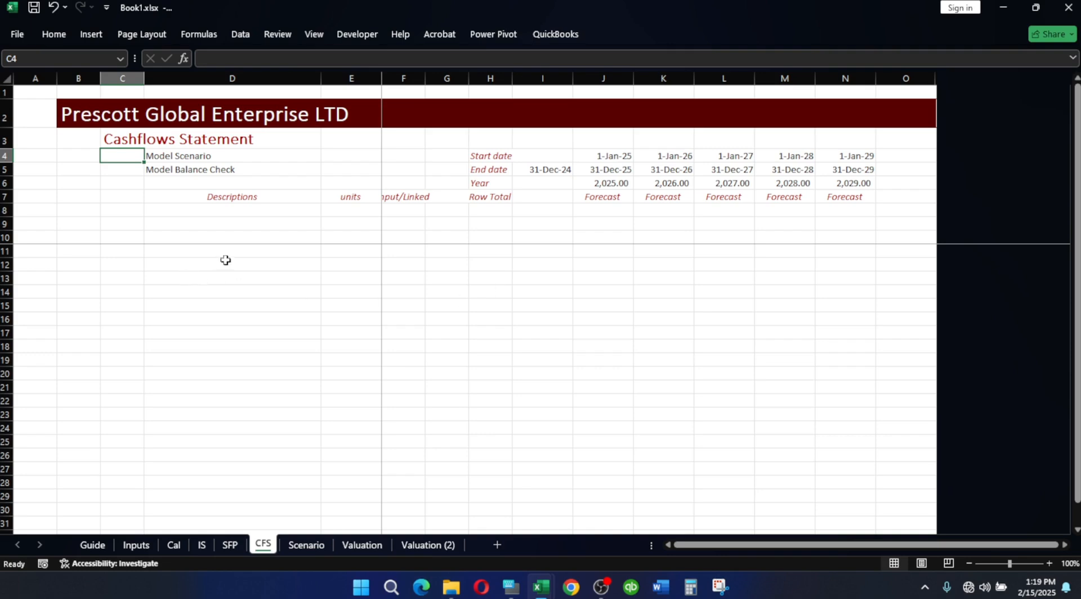
click(230, 545)
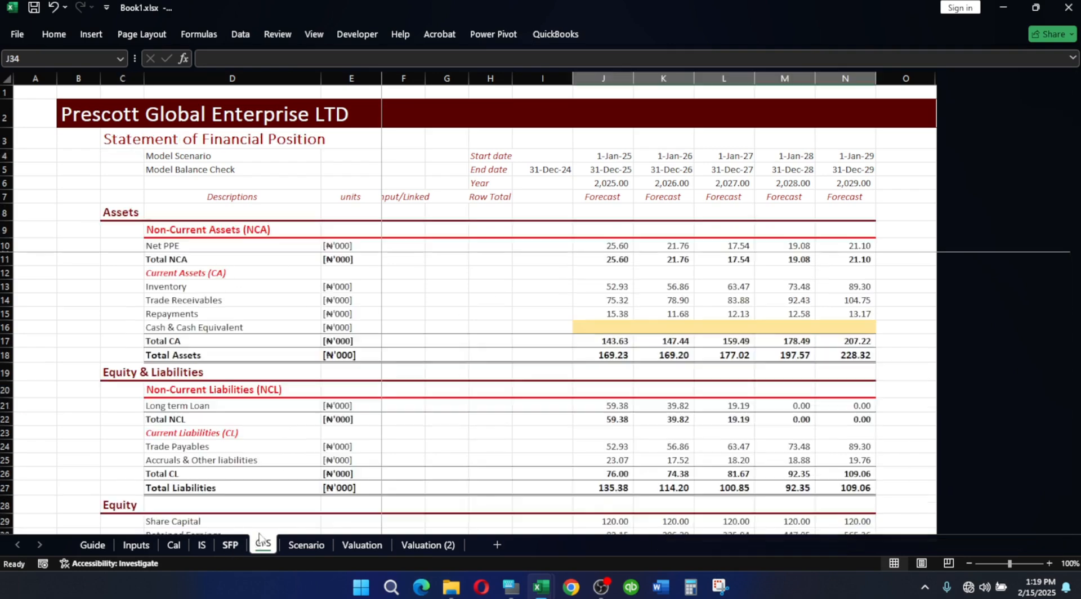
scroll(717, 350, down, 2)
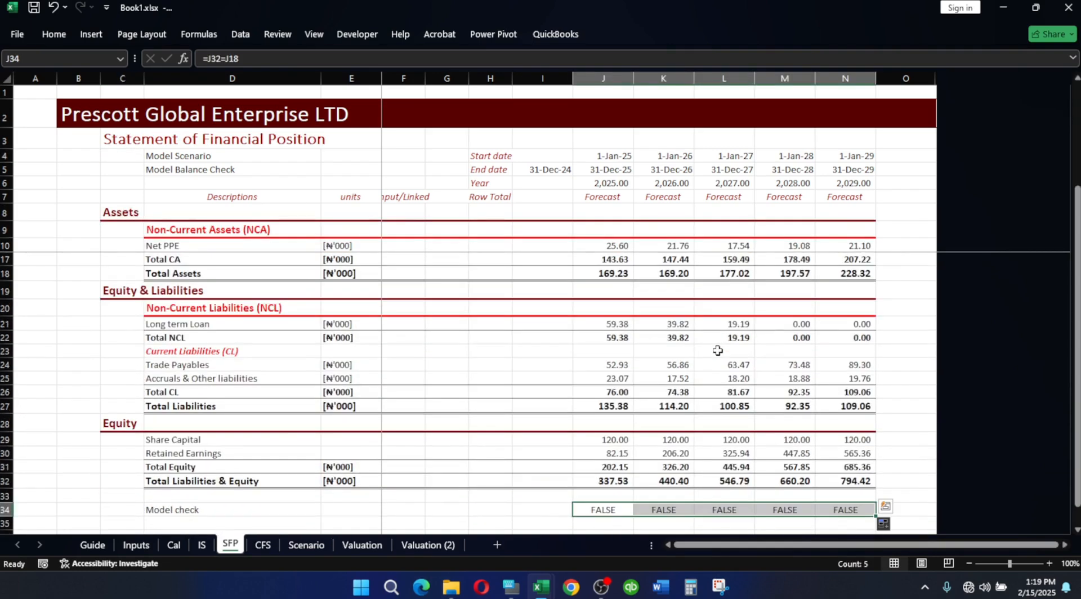